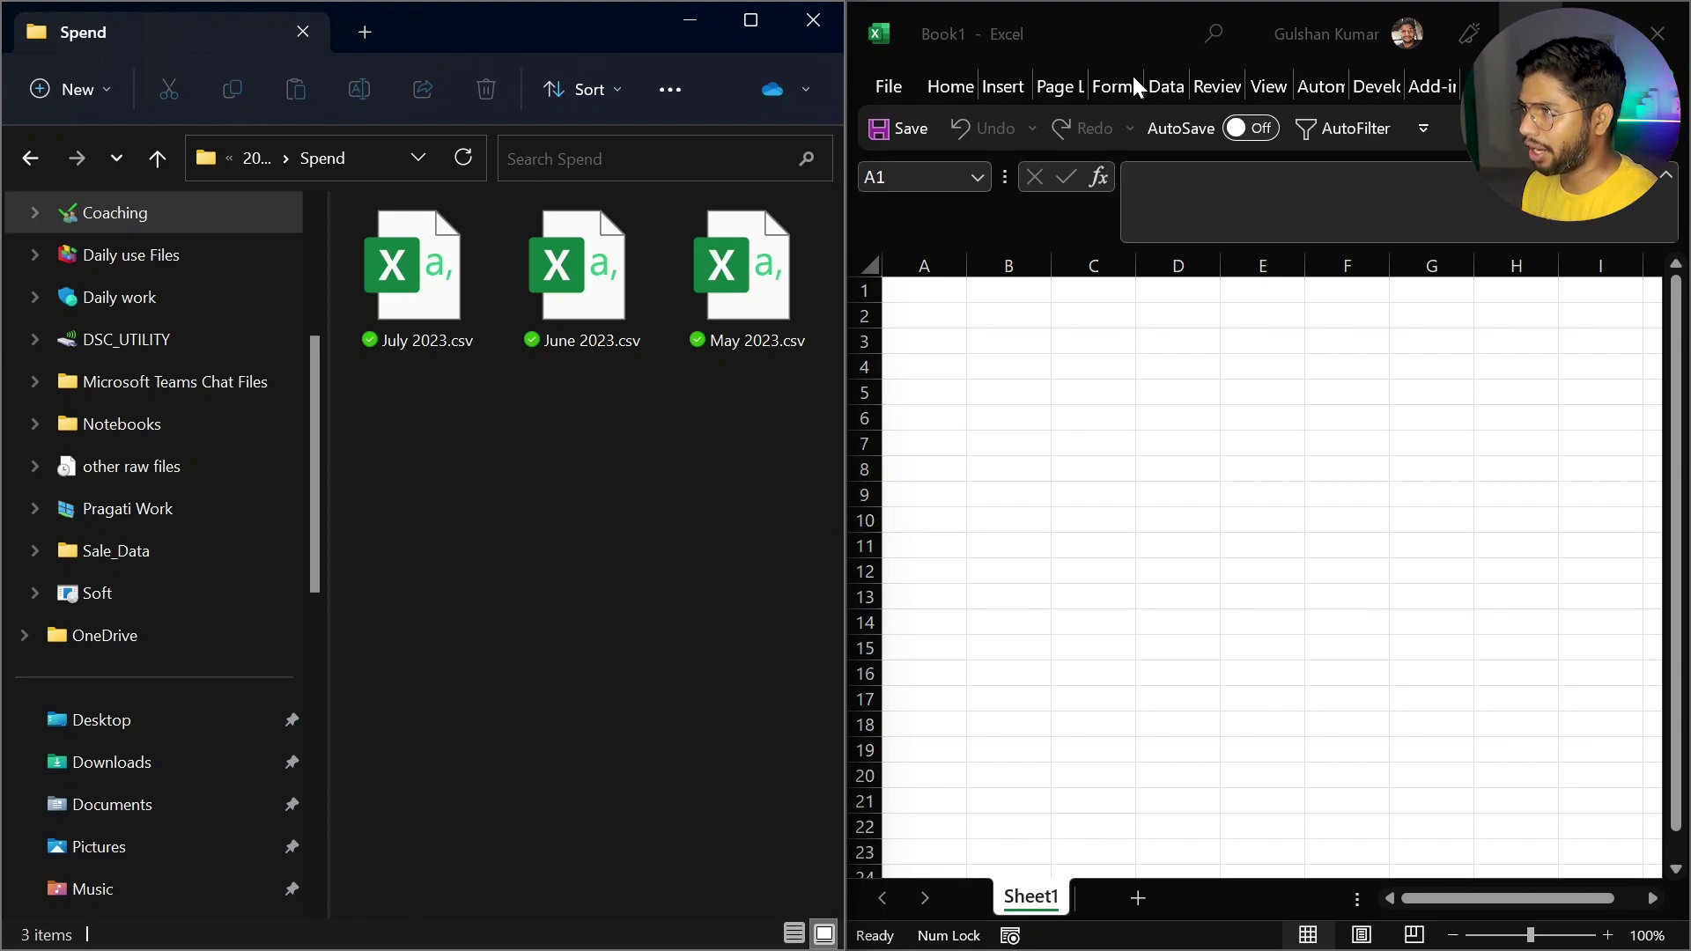
# Step: Import the Spend folder's monthly CSVs with Get Data > From Folder and open them in Power Query Editor
pyautogui.hotkey('alt', 'd')
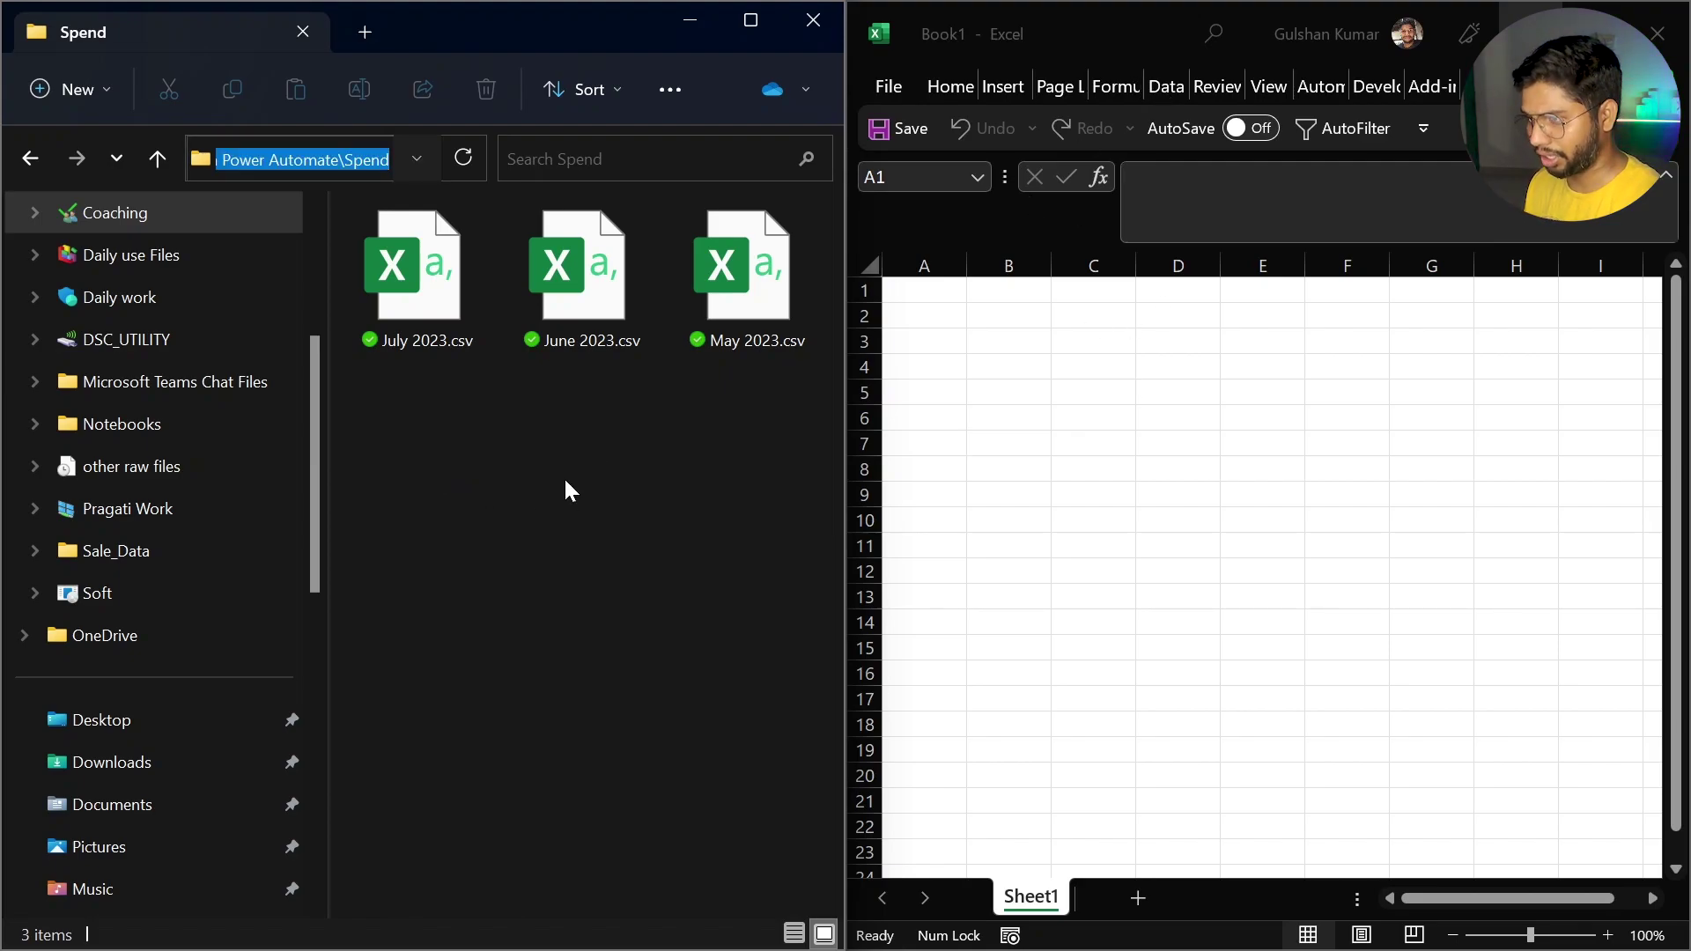
pyautogui.click(1612, 33)
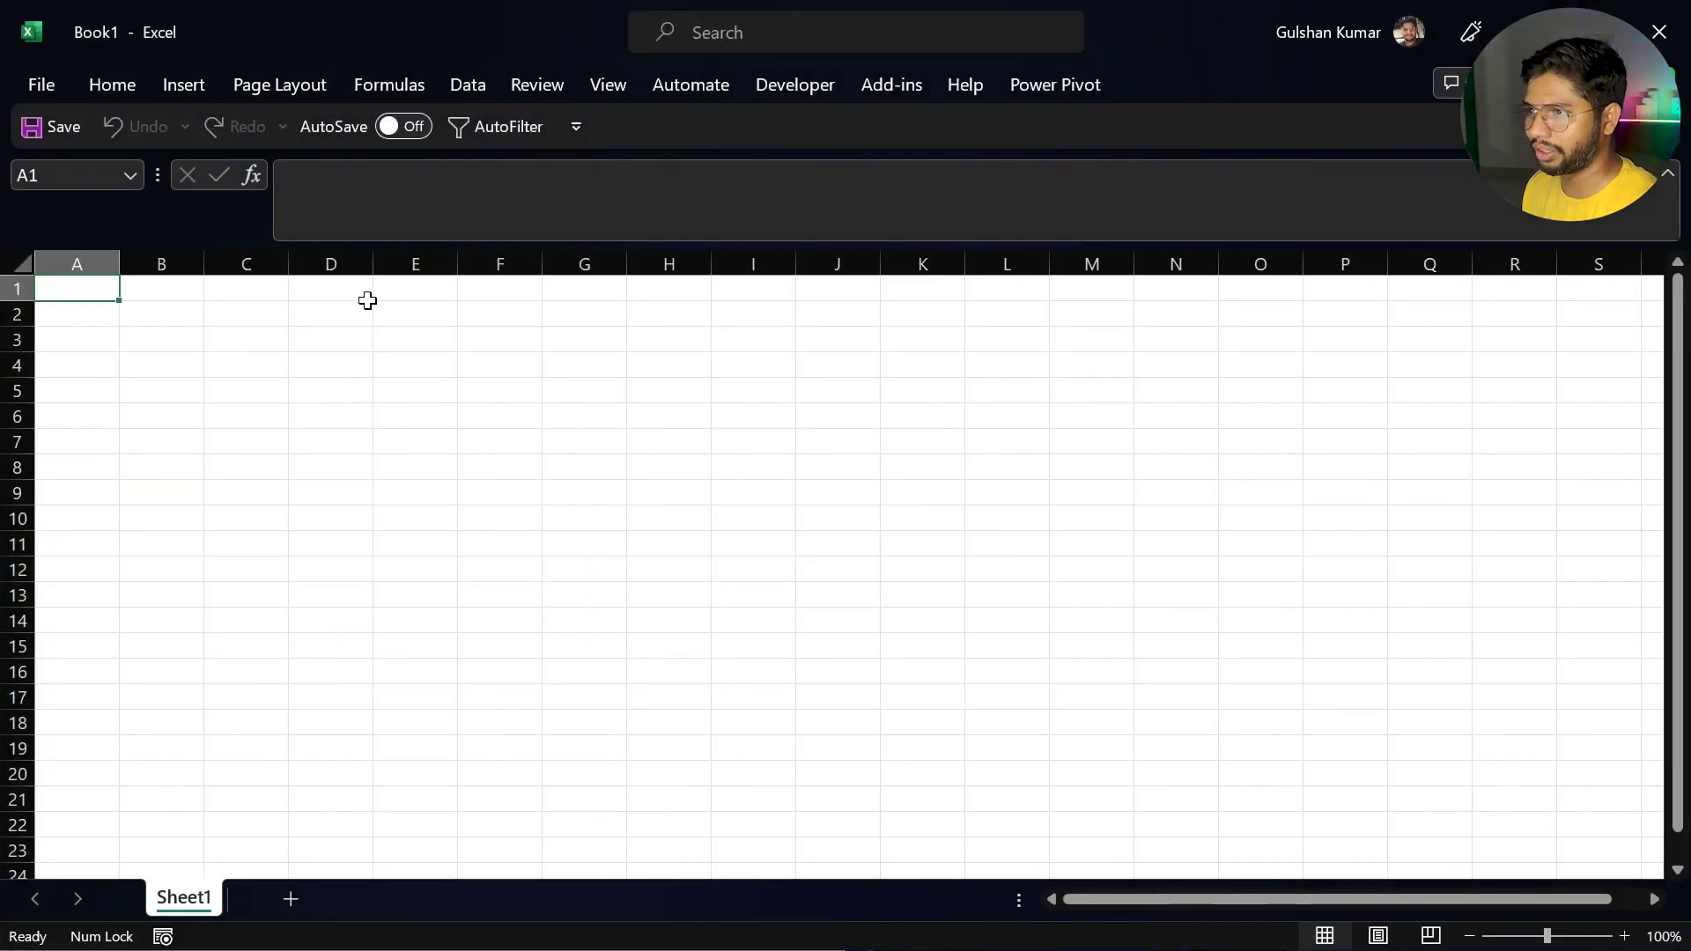
pyautogui.click(489, 88)
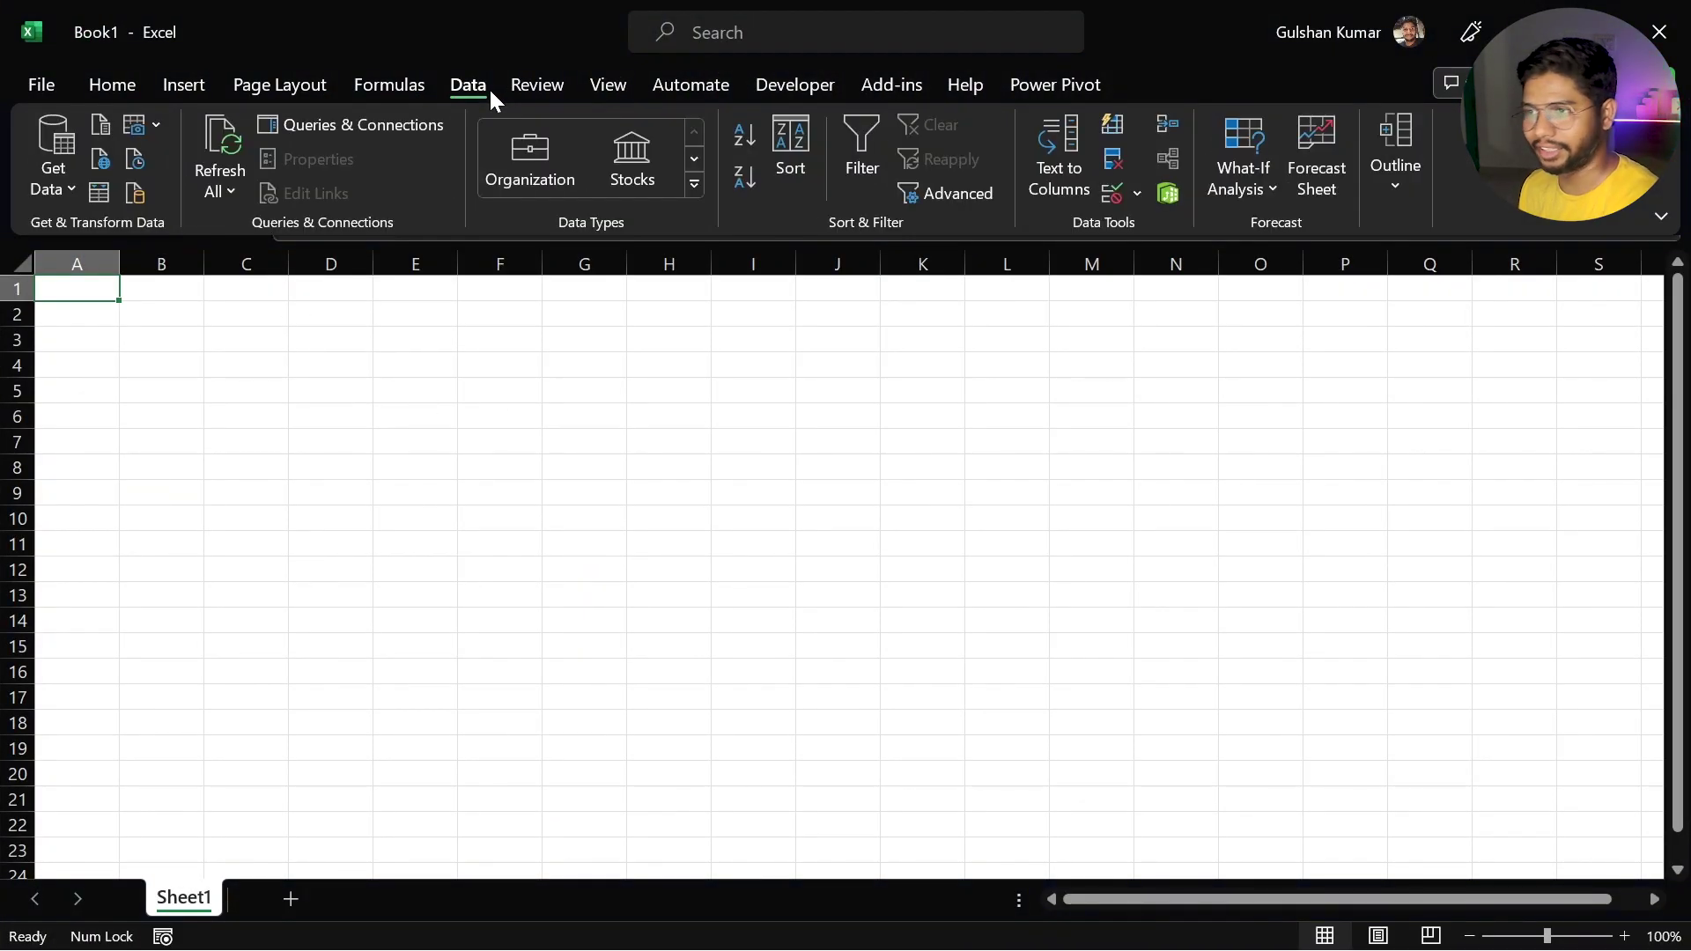
pyautogui.click(67, 189)
pyautogui.moveTo(169, 236)
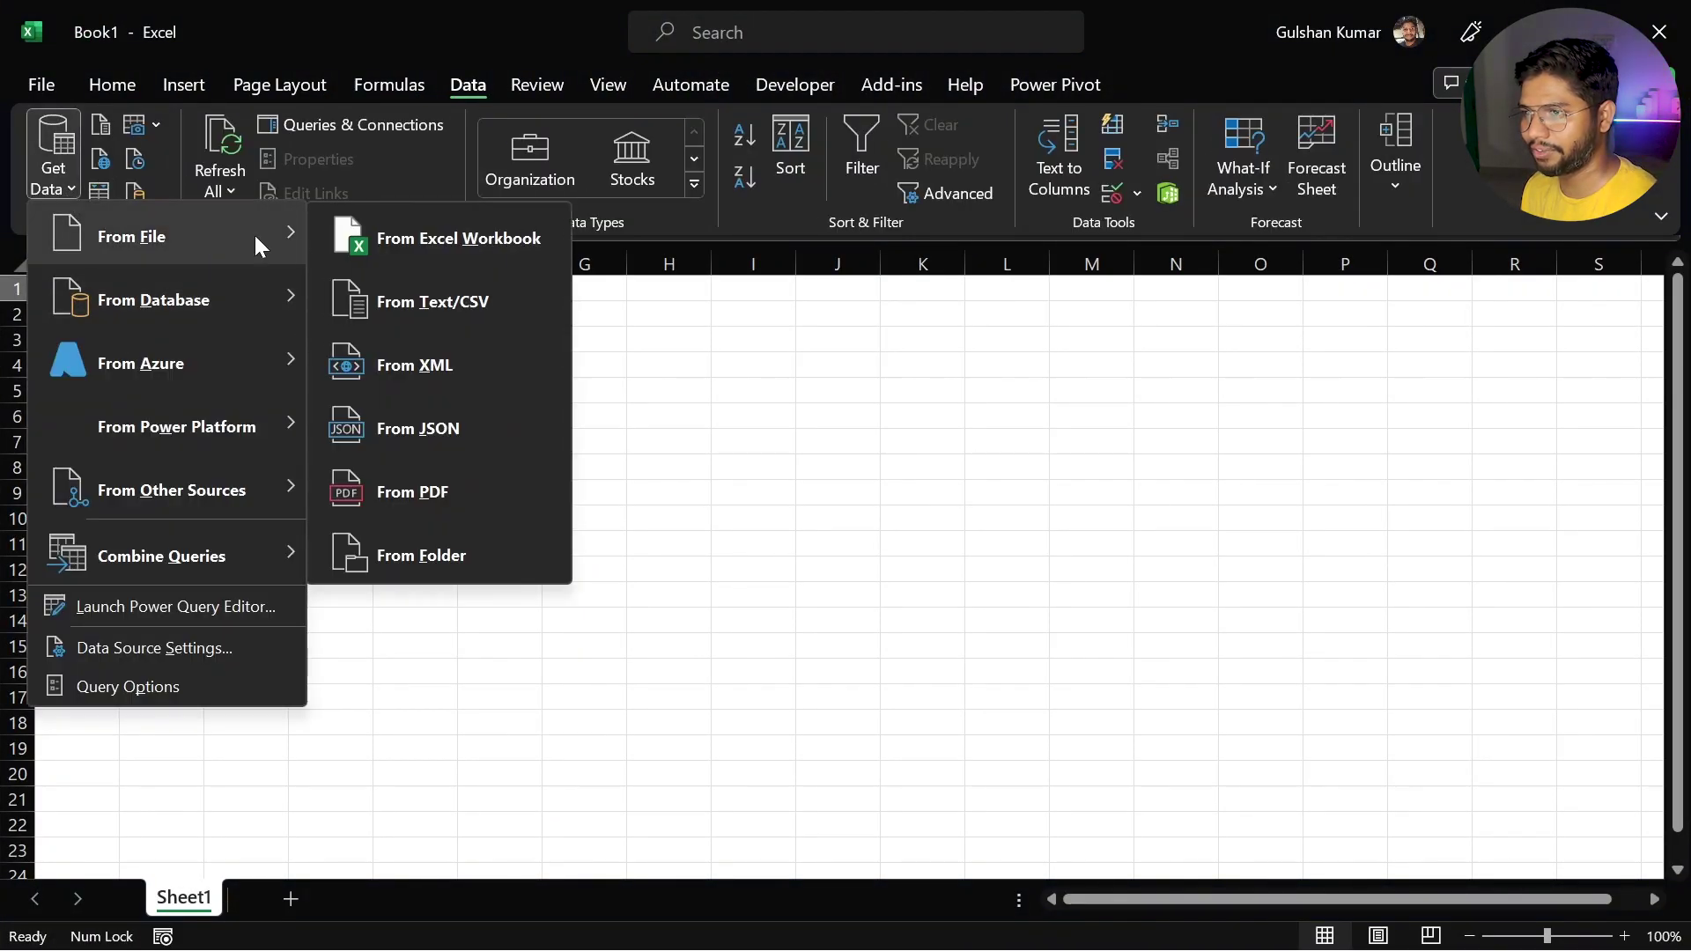
pyautogui.click(400, 559)
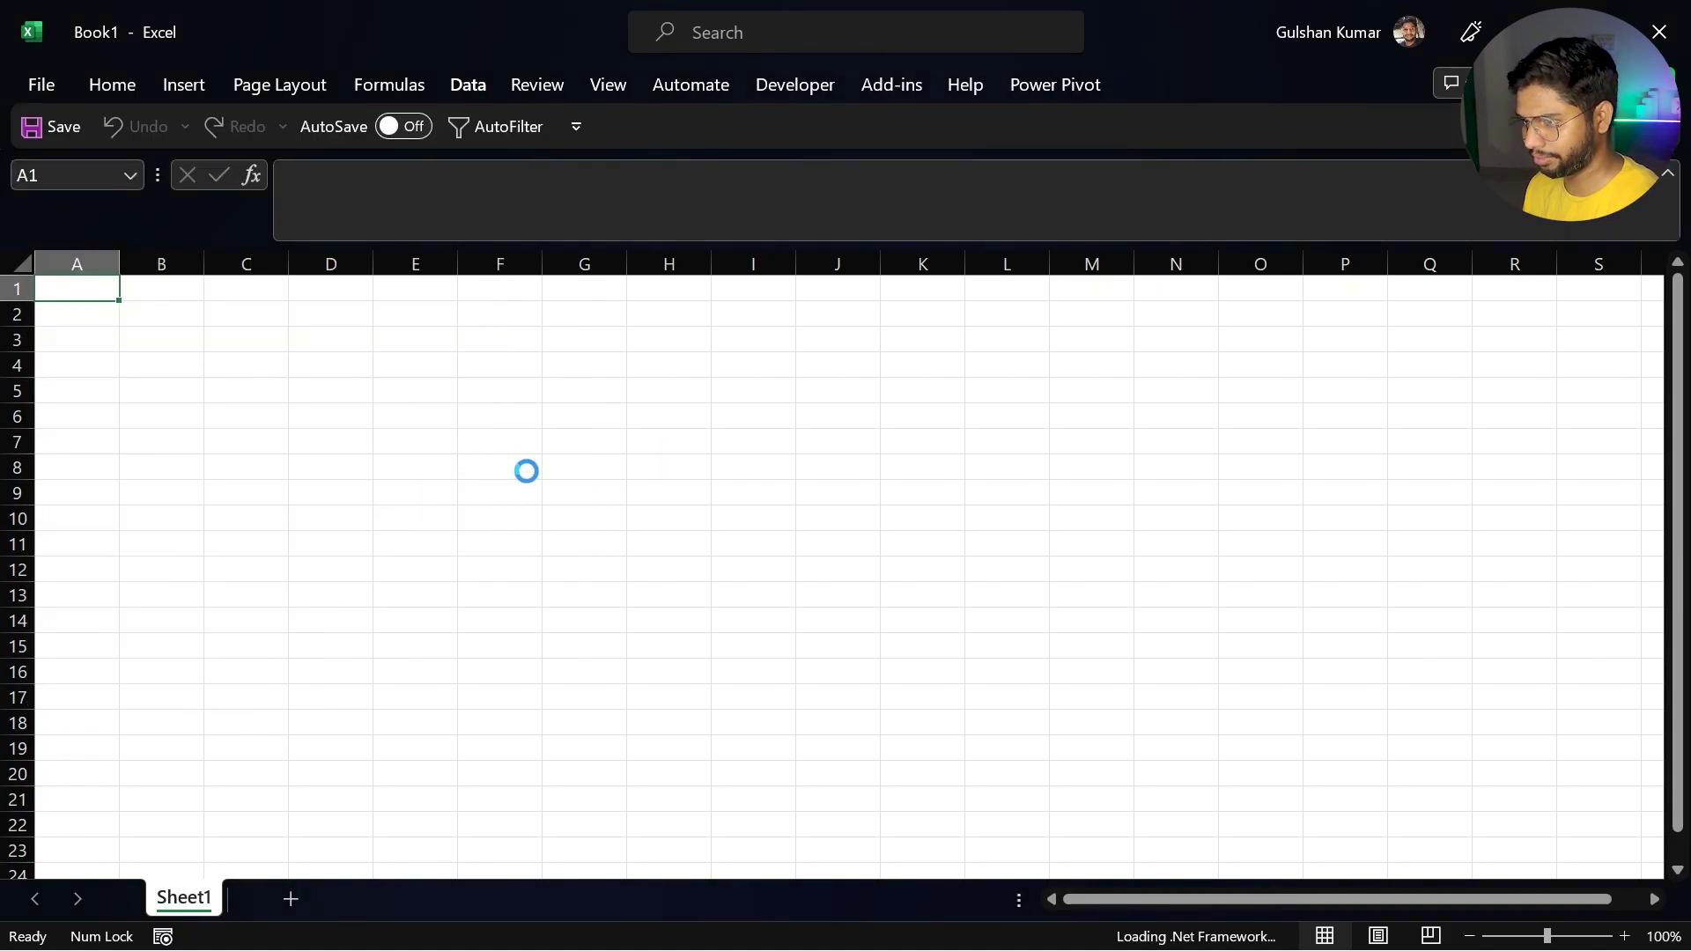
pyautogui.hotkey('ctrl', 'v')
pyautogui.press('Return')
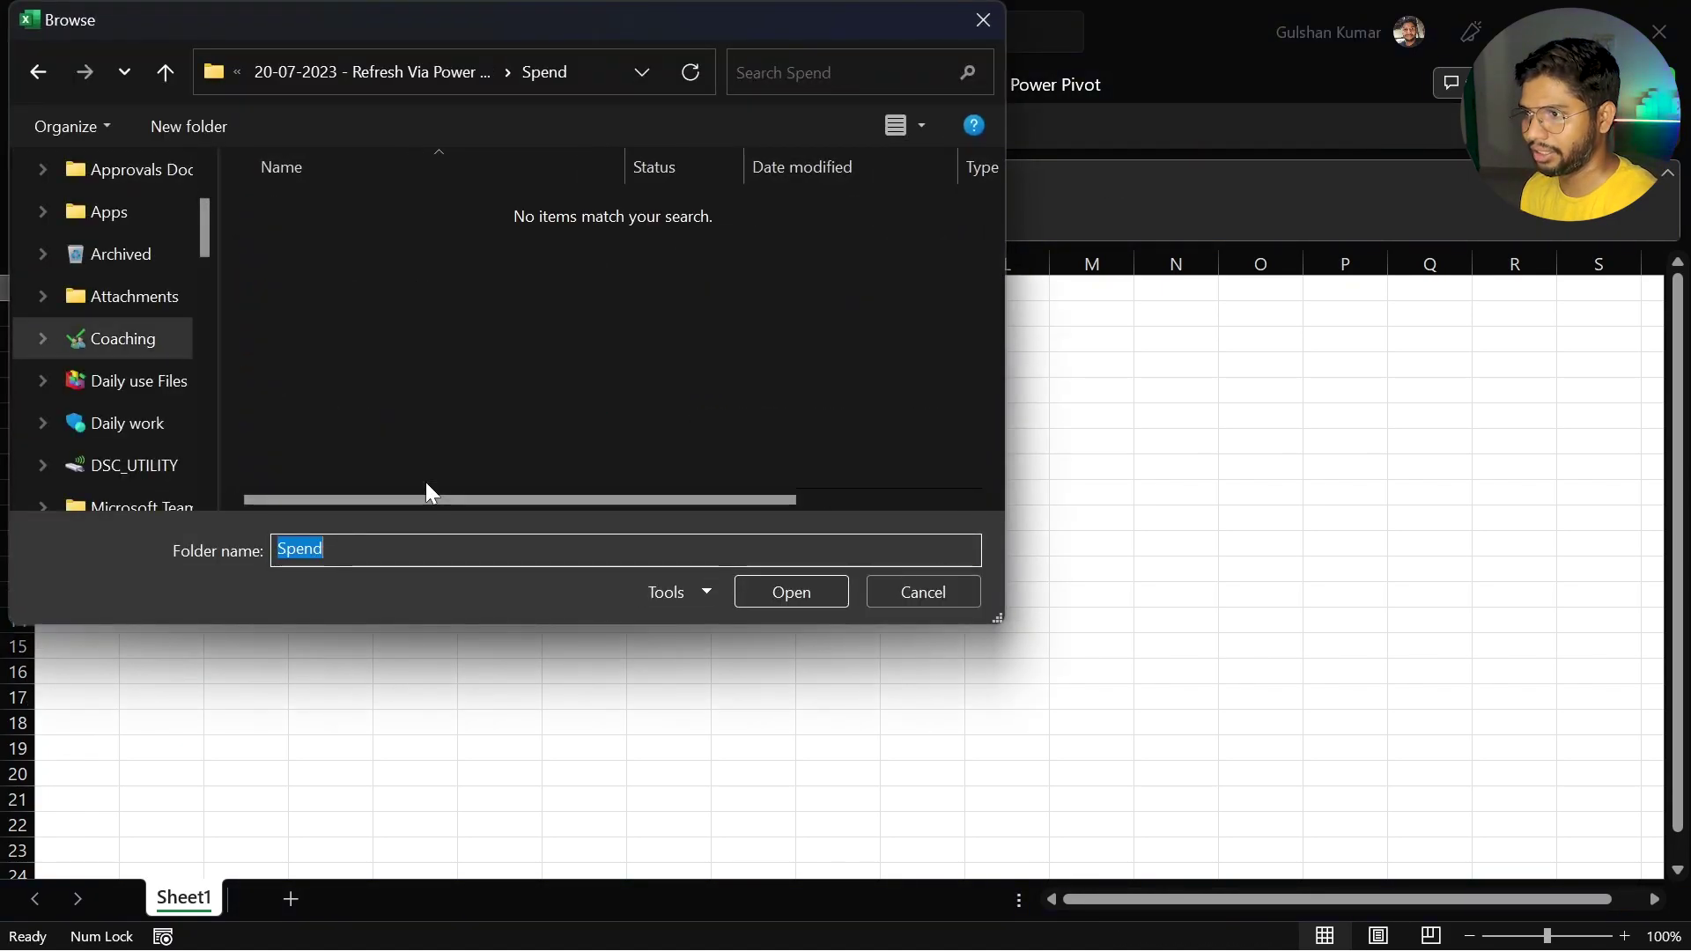
pyautogui.click(791, 592)
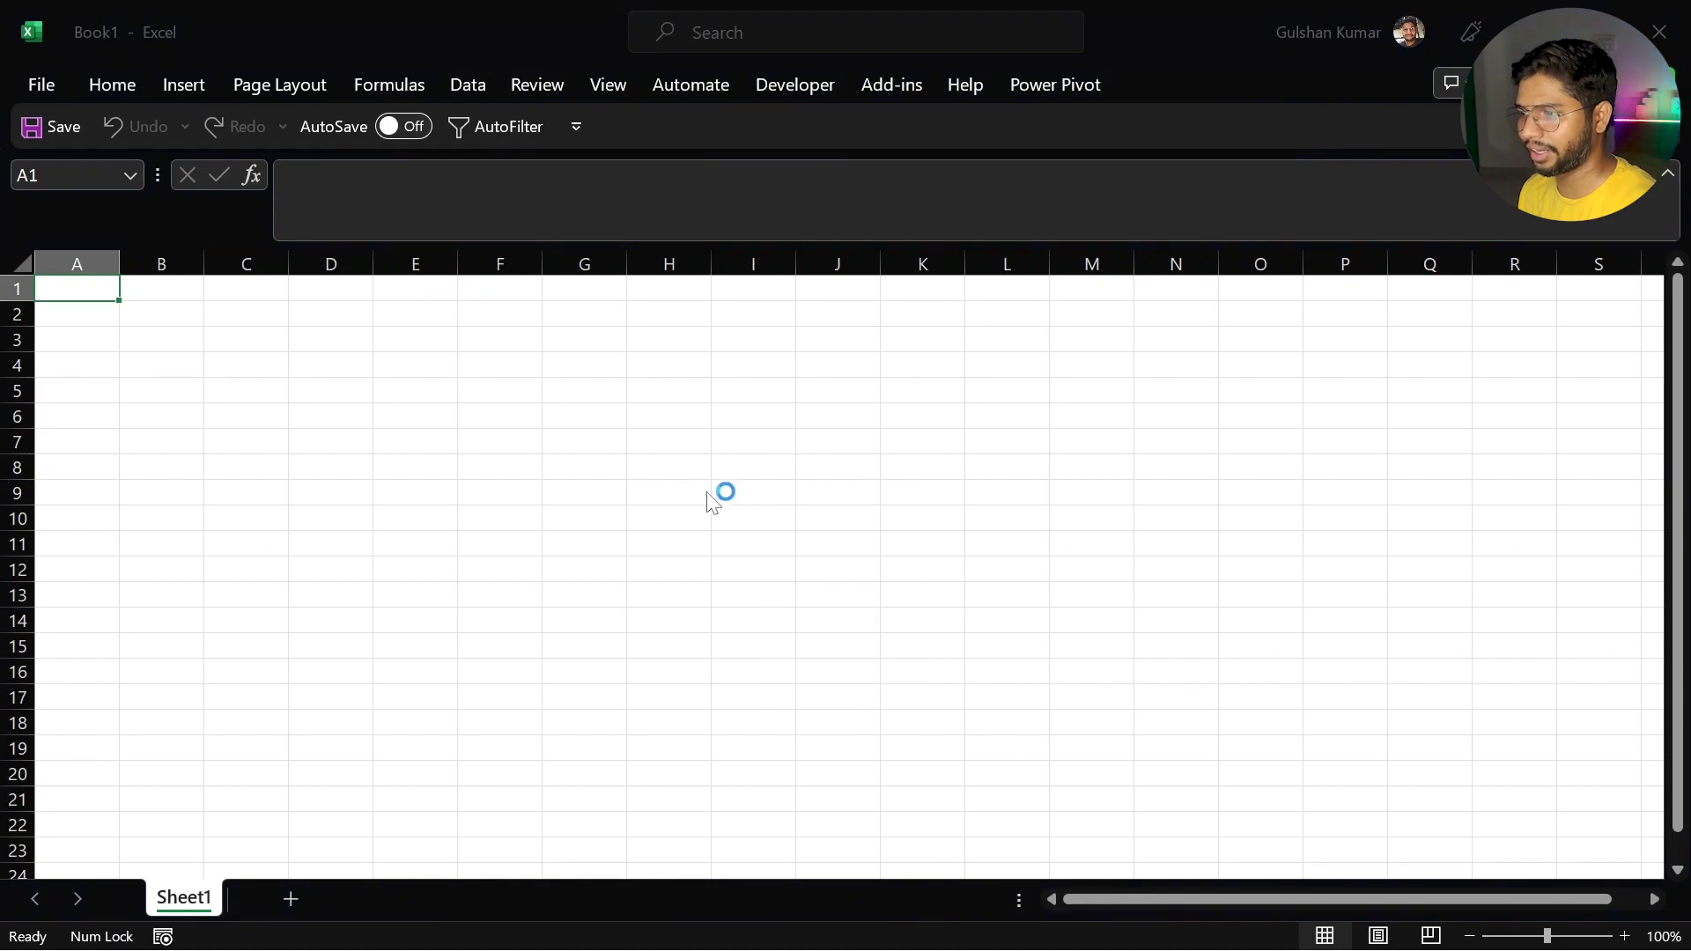
pyautogui.click(1228, 858)
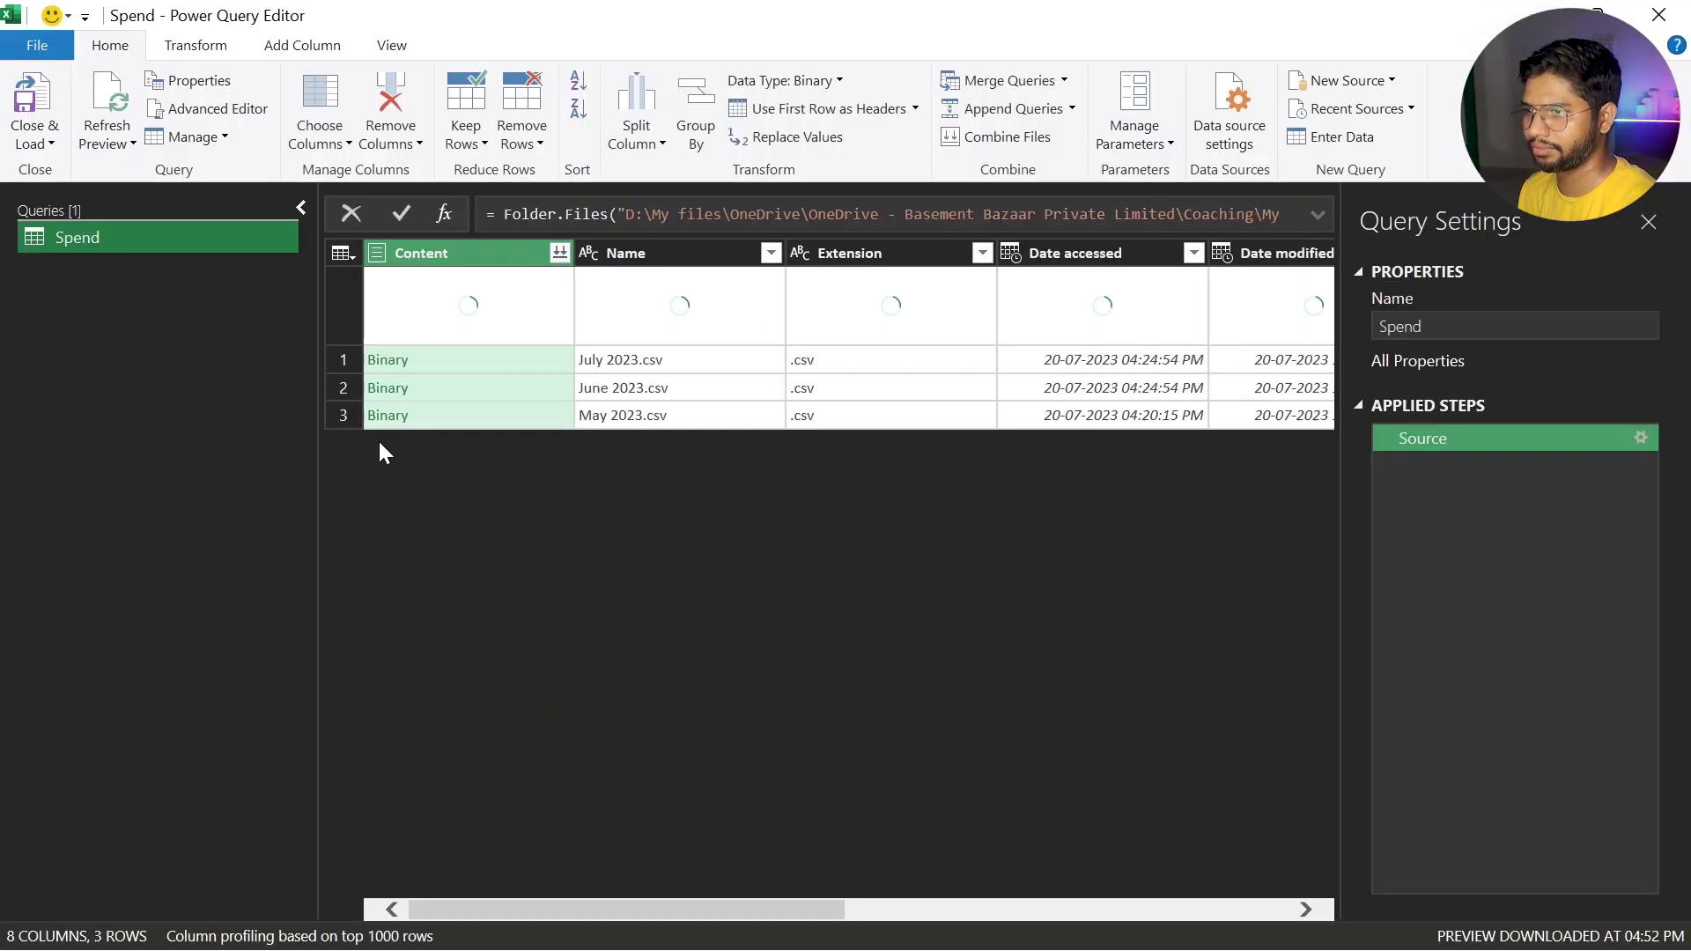
# Step: Combine the July, June and May 2023 CSVs from the Content column and load the 90-row Spend table
pyautogui.click(560, 254)
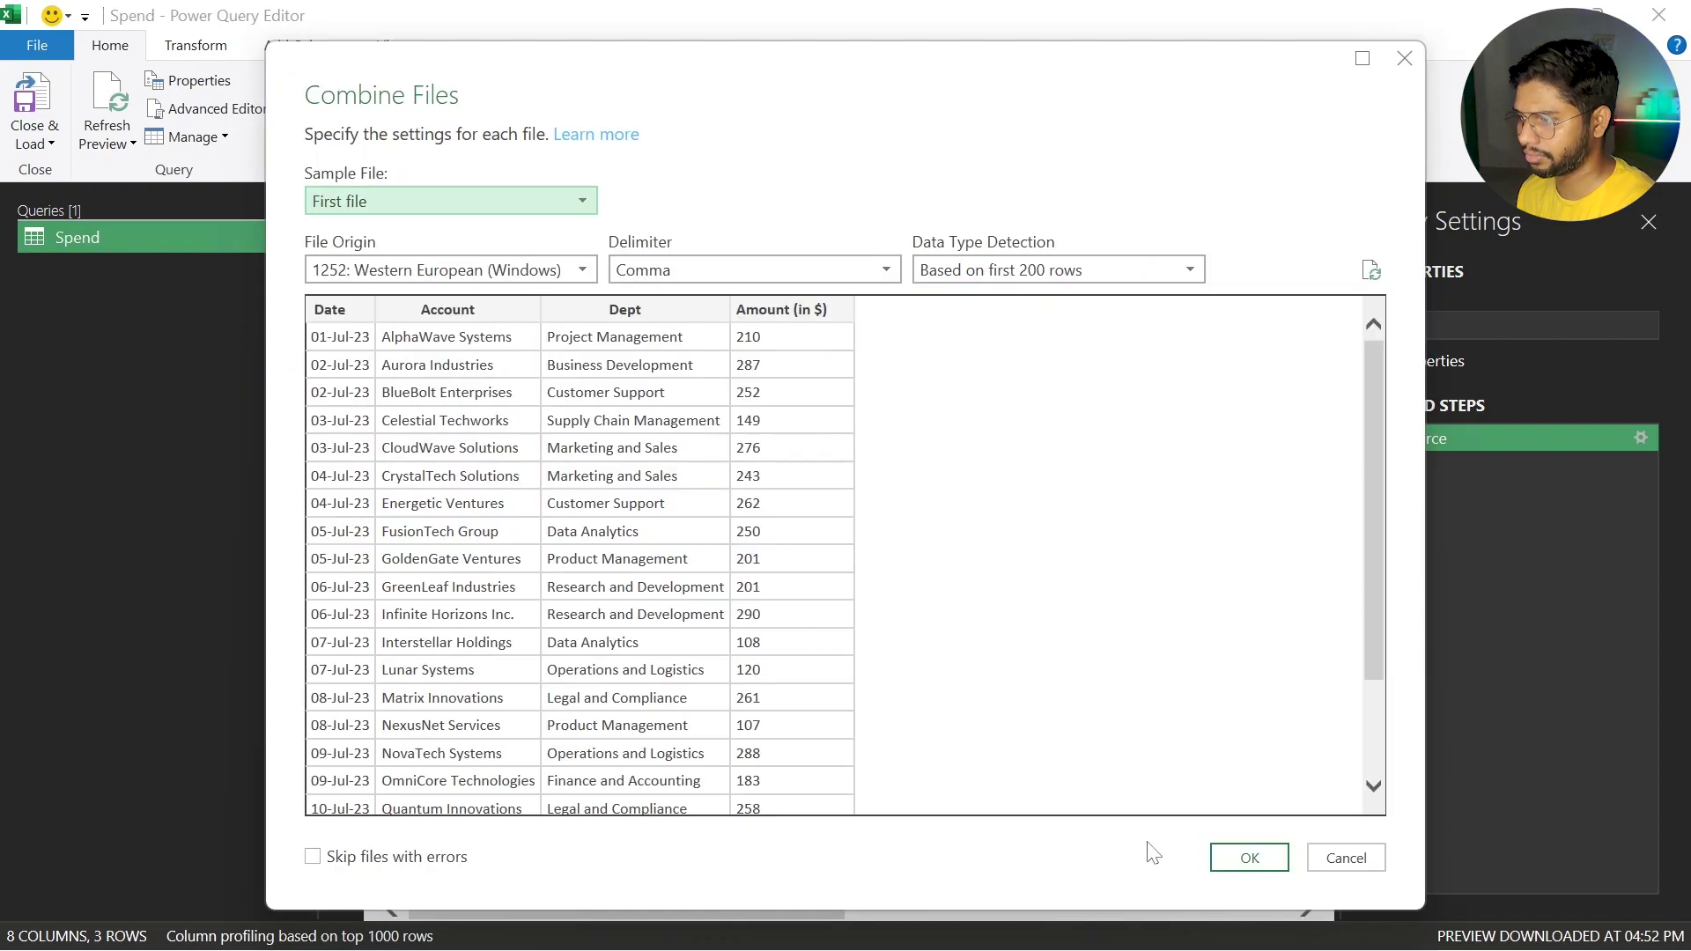
pyautogui.click(1241, 851)
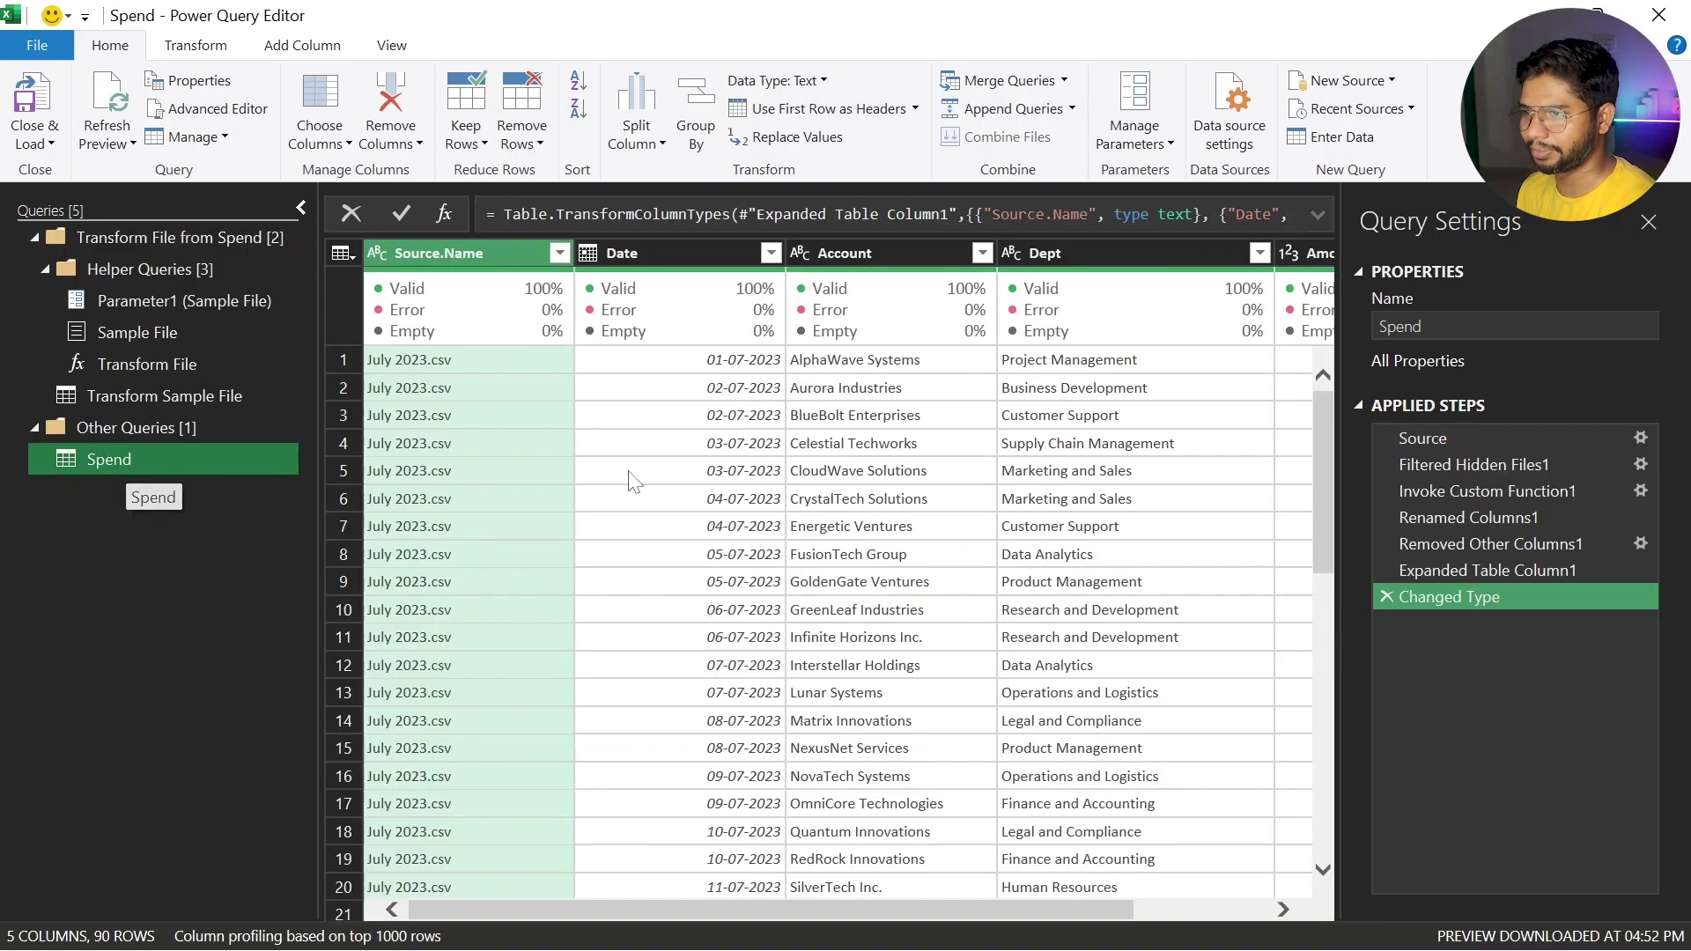
pyautogui.click(34, 140)
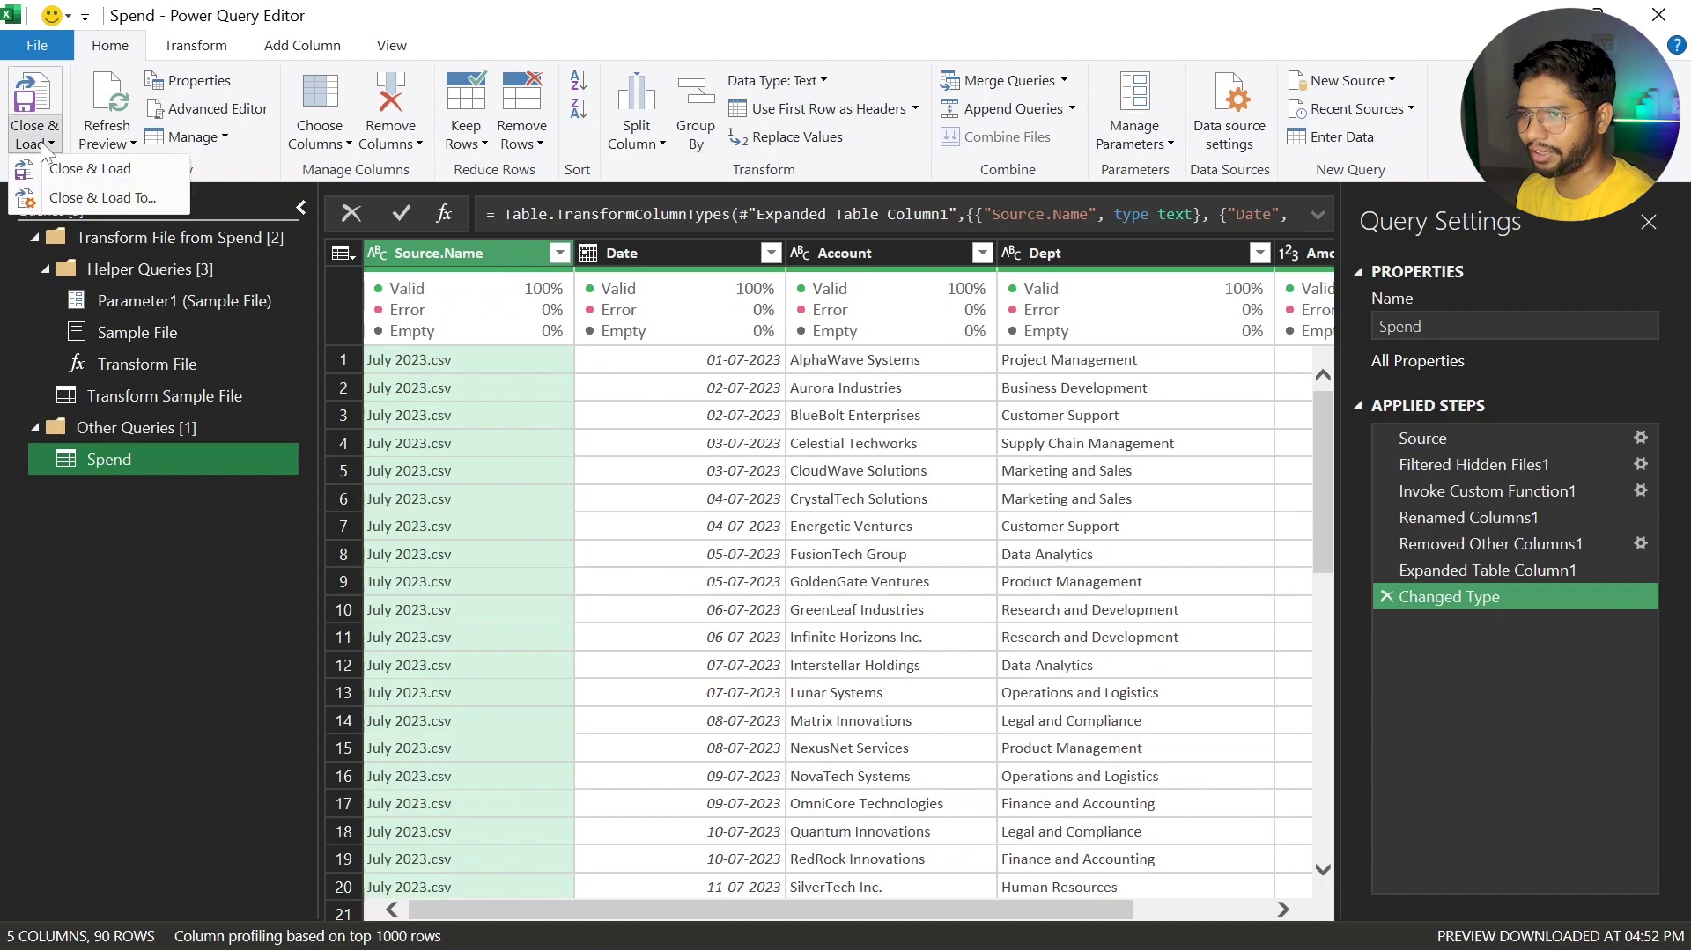
pyautogui.click(88, 169)
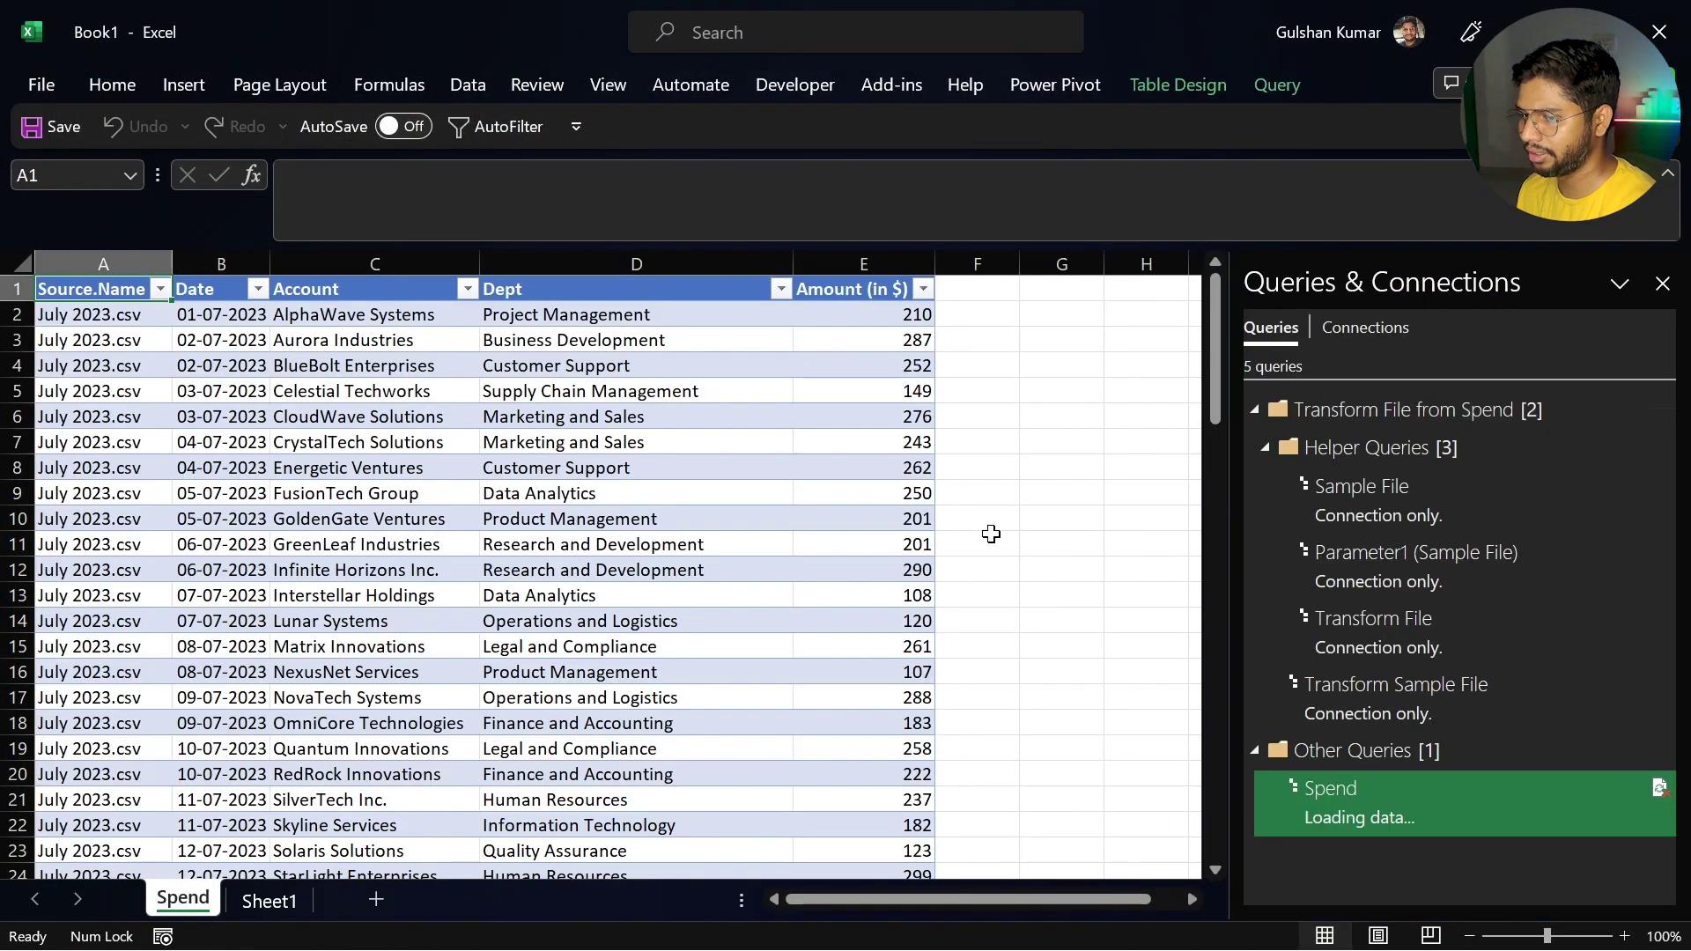
# Step: Close Queries & Connections, review the Source.Name and Account filter lists, select D5, and show the Developer tab
pyautogui.click(1661, 283)
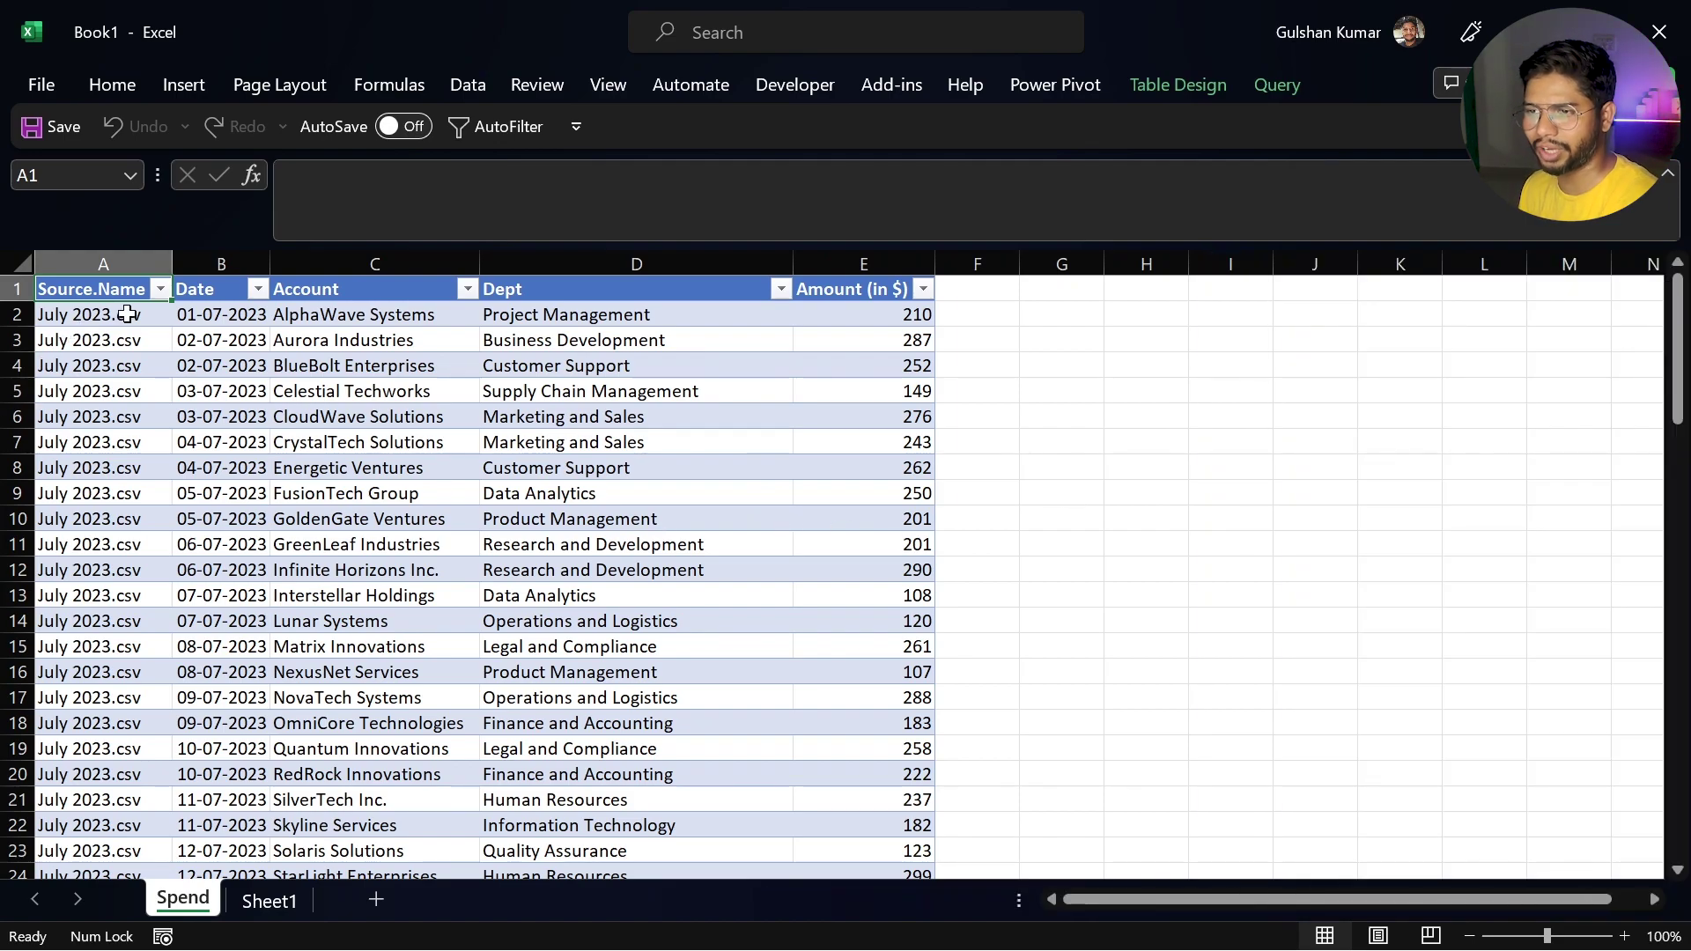
pyautogui.click(160, 289)
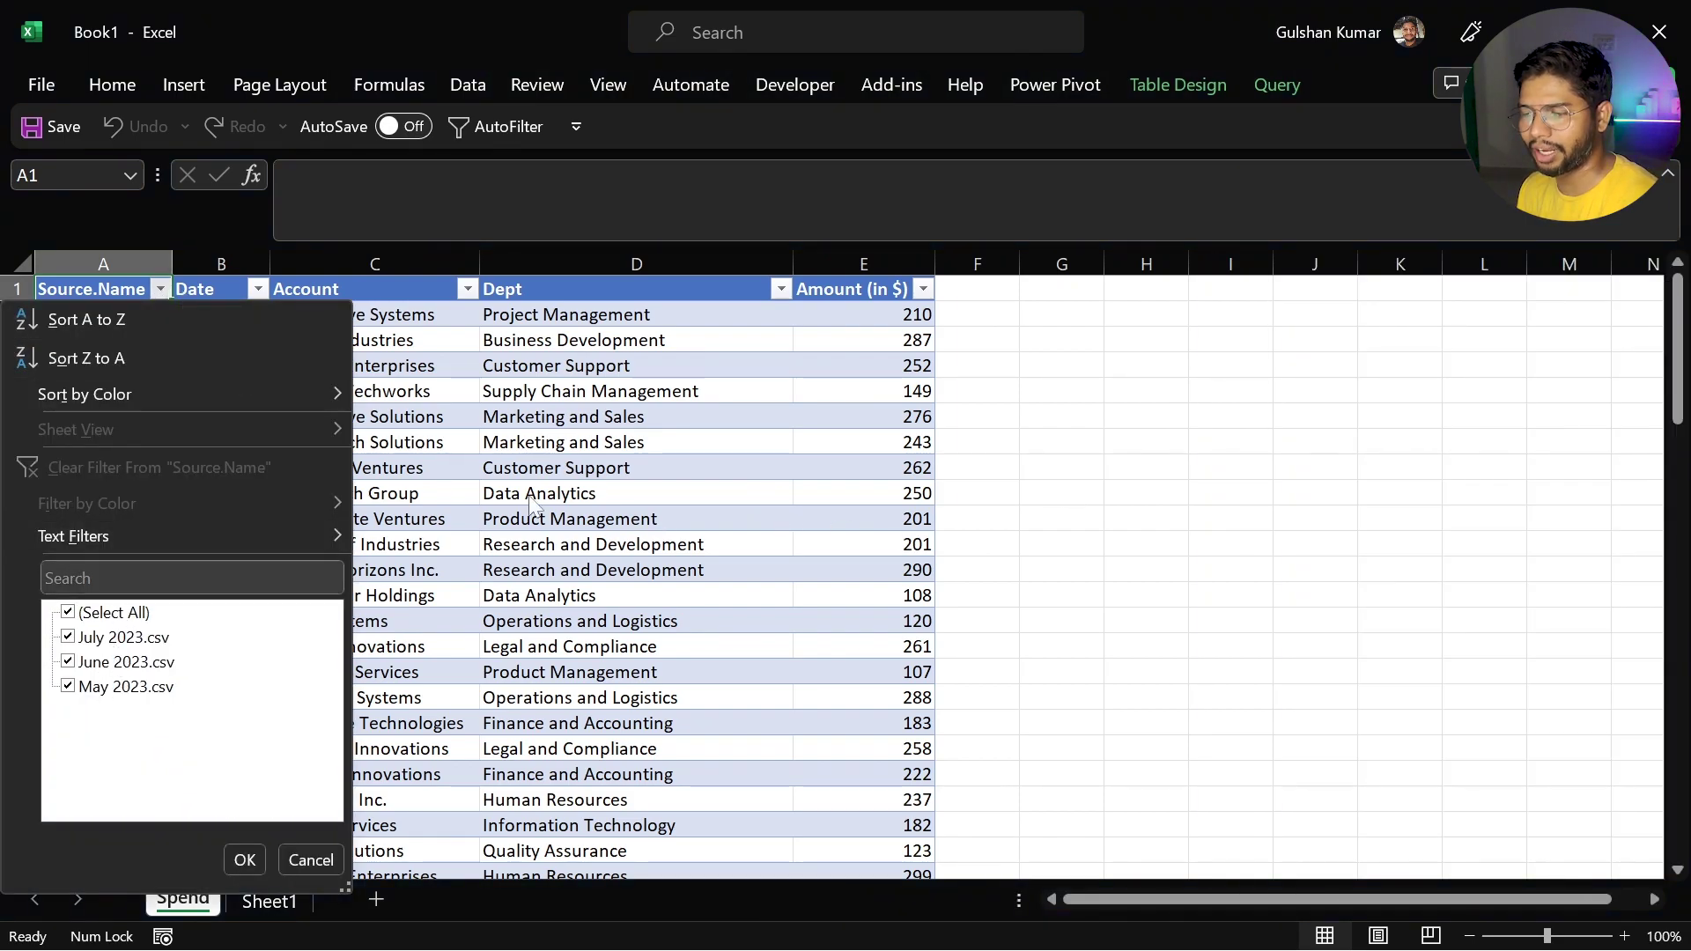
pyautogui.click(245, 860)
pyautogui.click(467, 288)
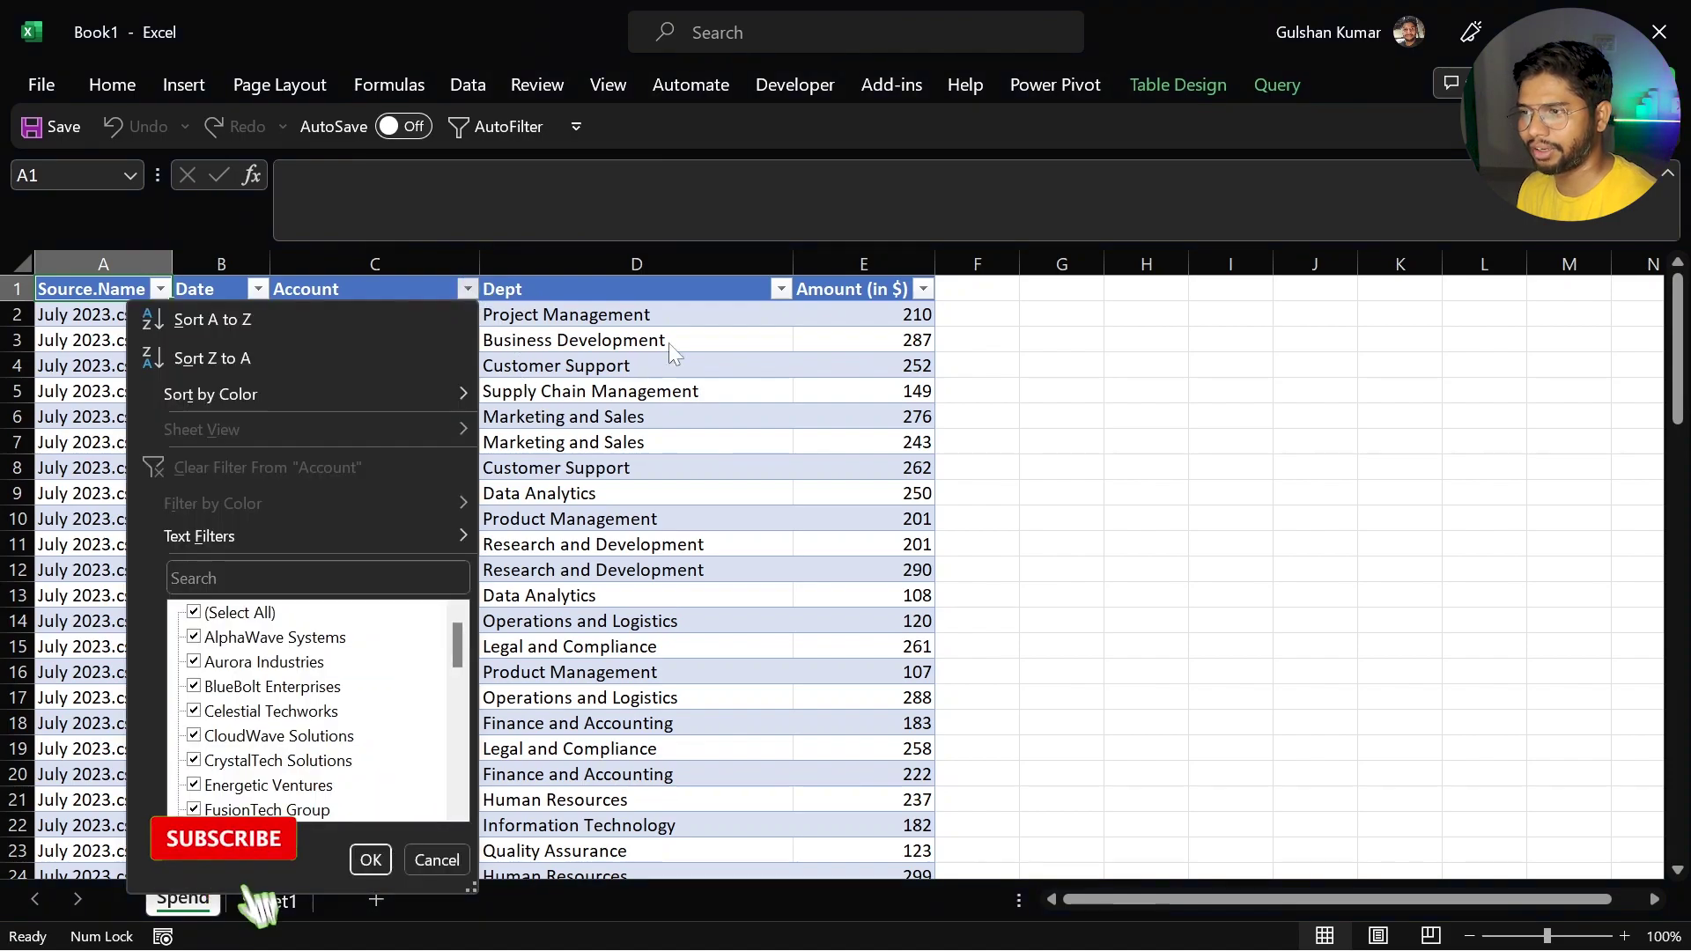
pyautogui.click(705, 345)
pyautogui.click(656, 391)
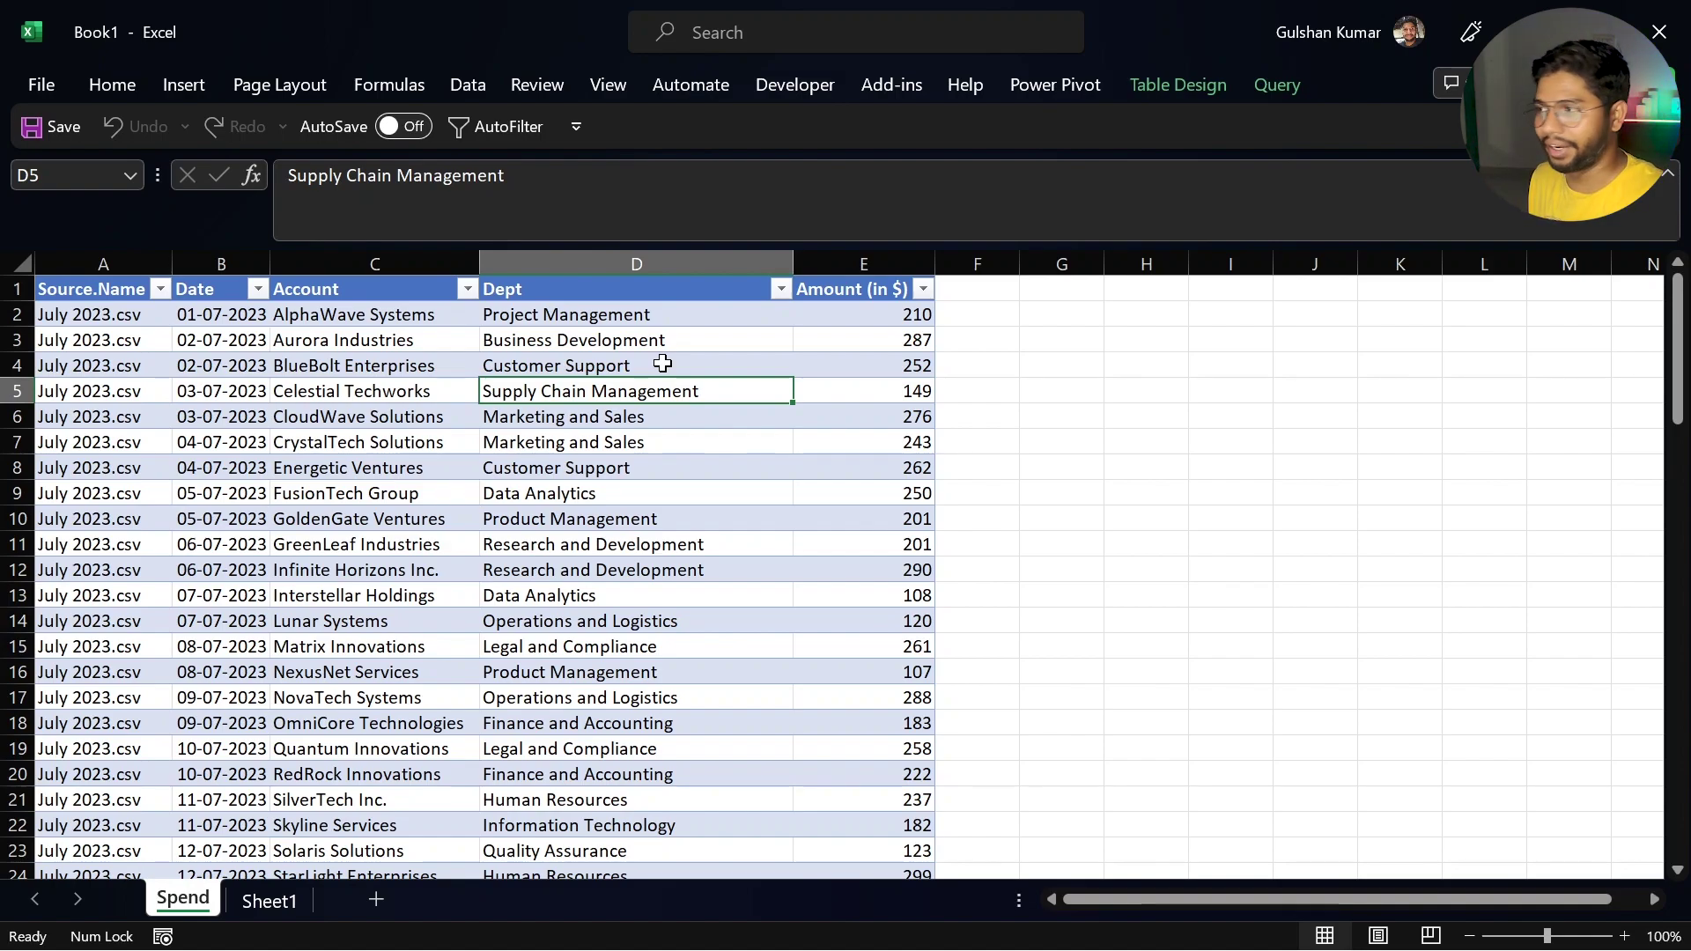
pyautogui.click(787, 88)
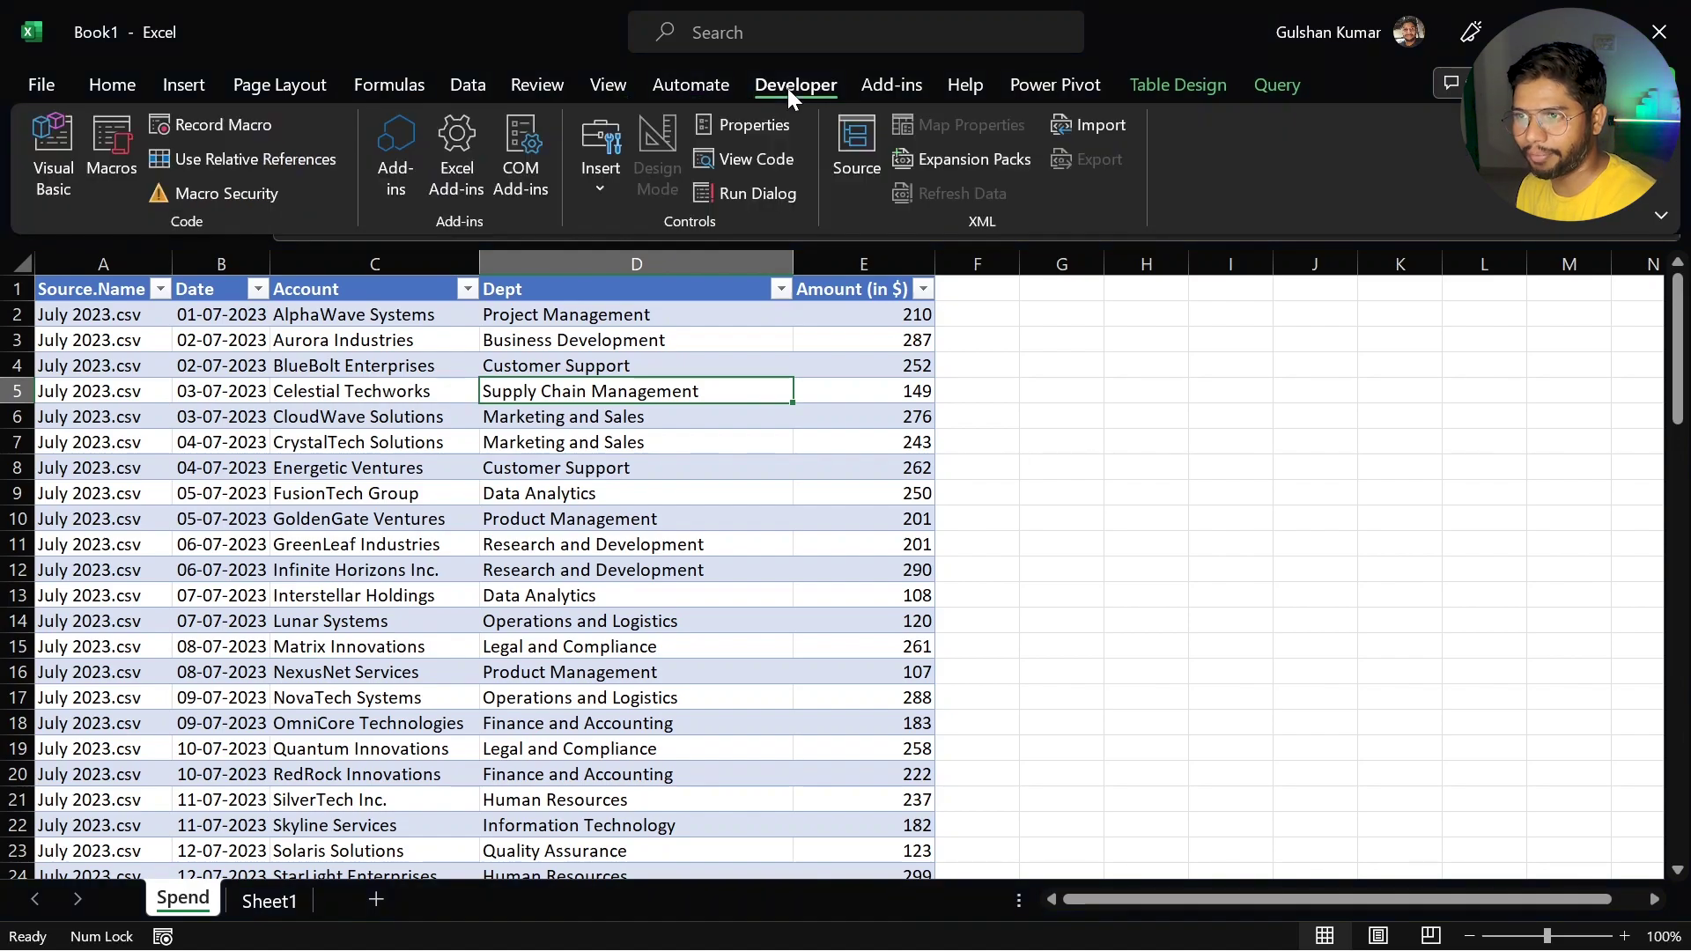
# Step: Begin recording a macro named RefeshPQ, stored in This Workbook
pyautogui.click(197, 121)
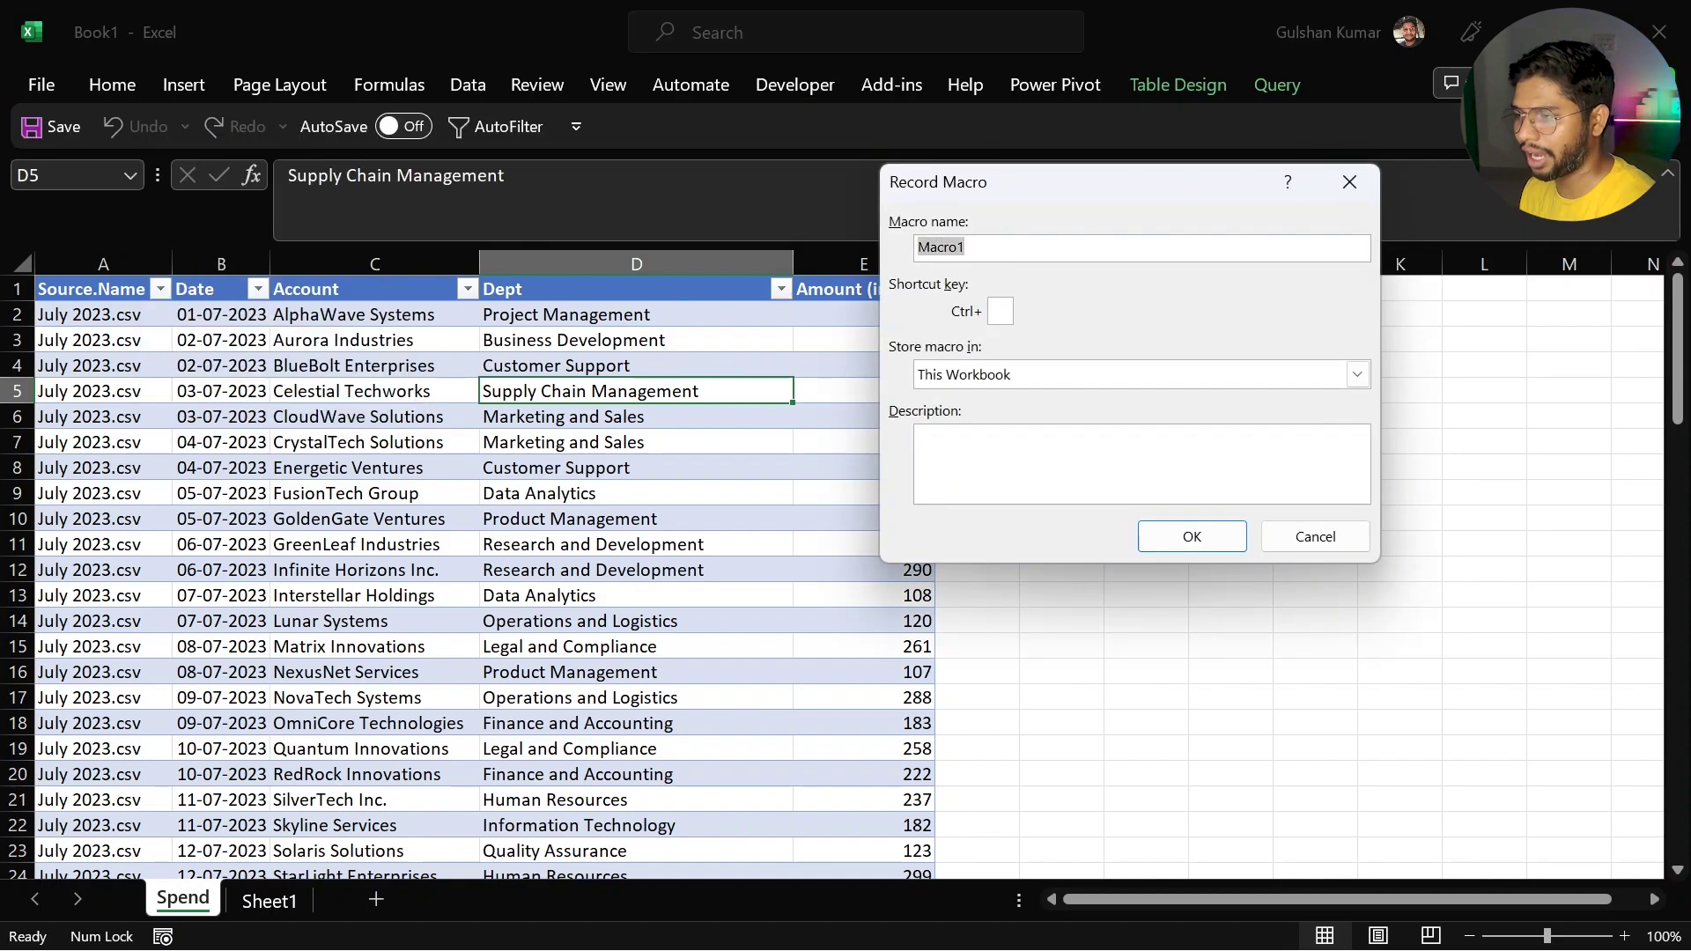
pyautogui.write('Refe')
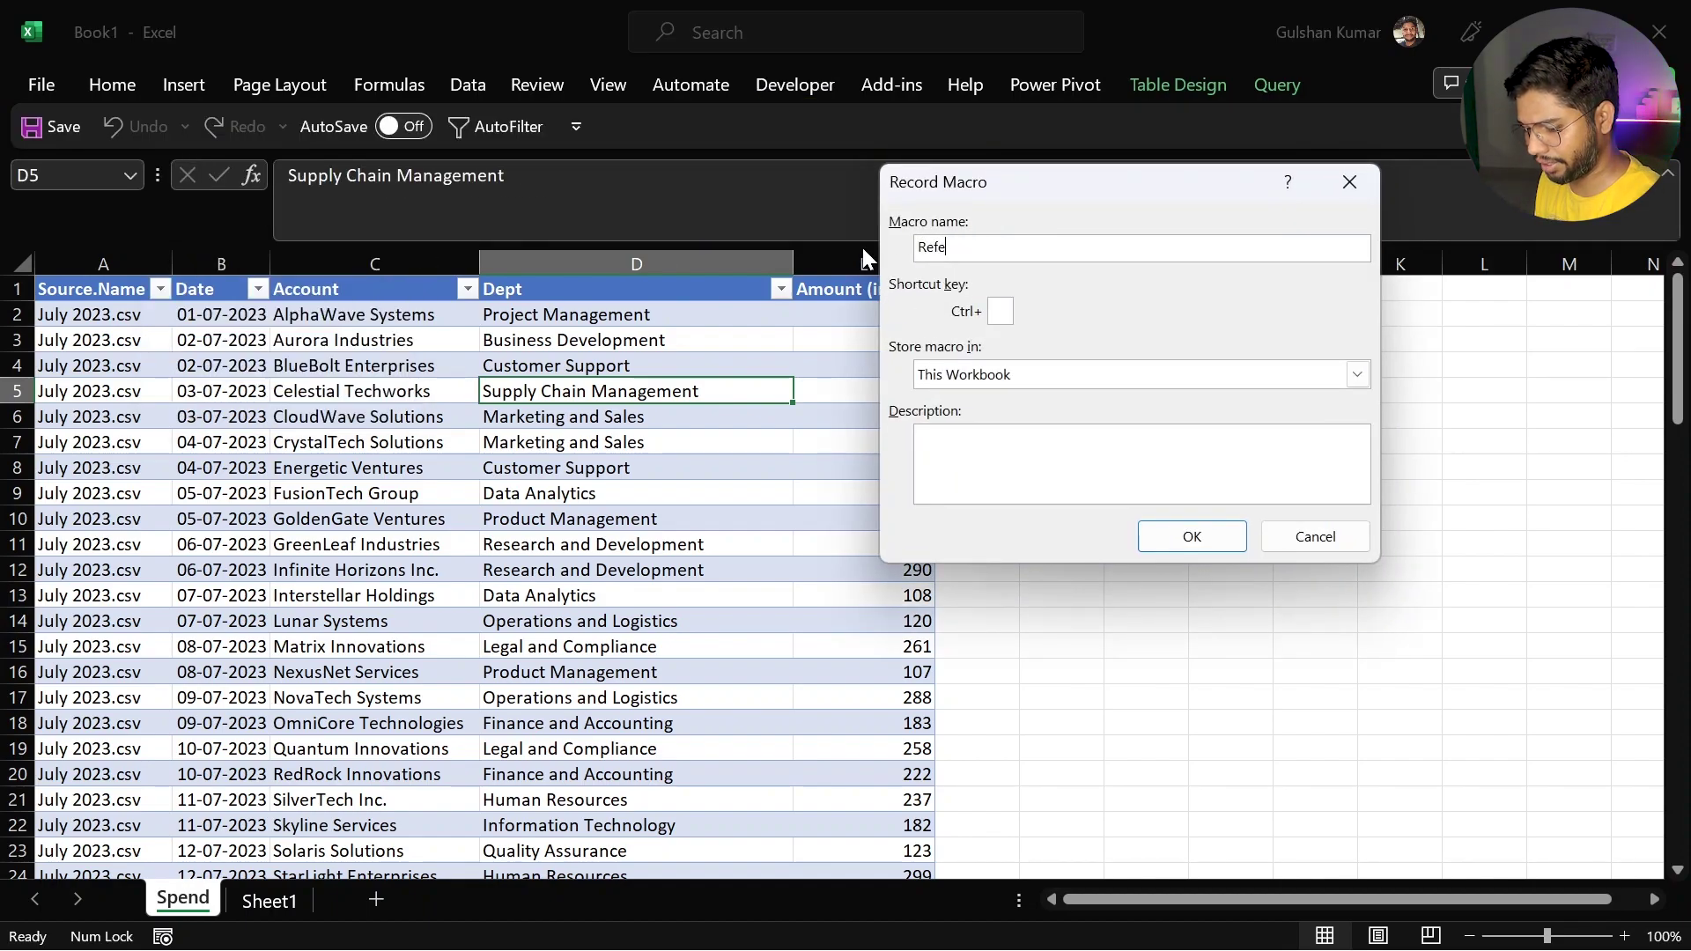
pyautogui.write('shPQ')
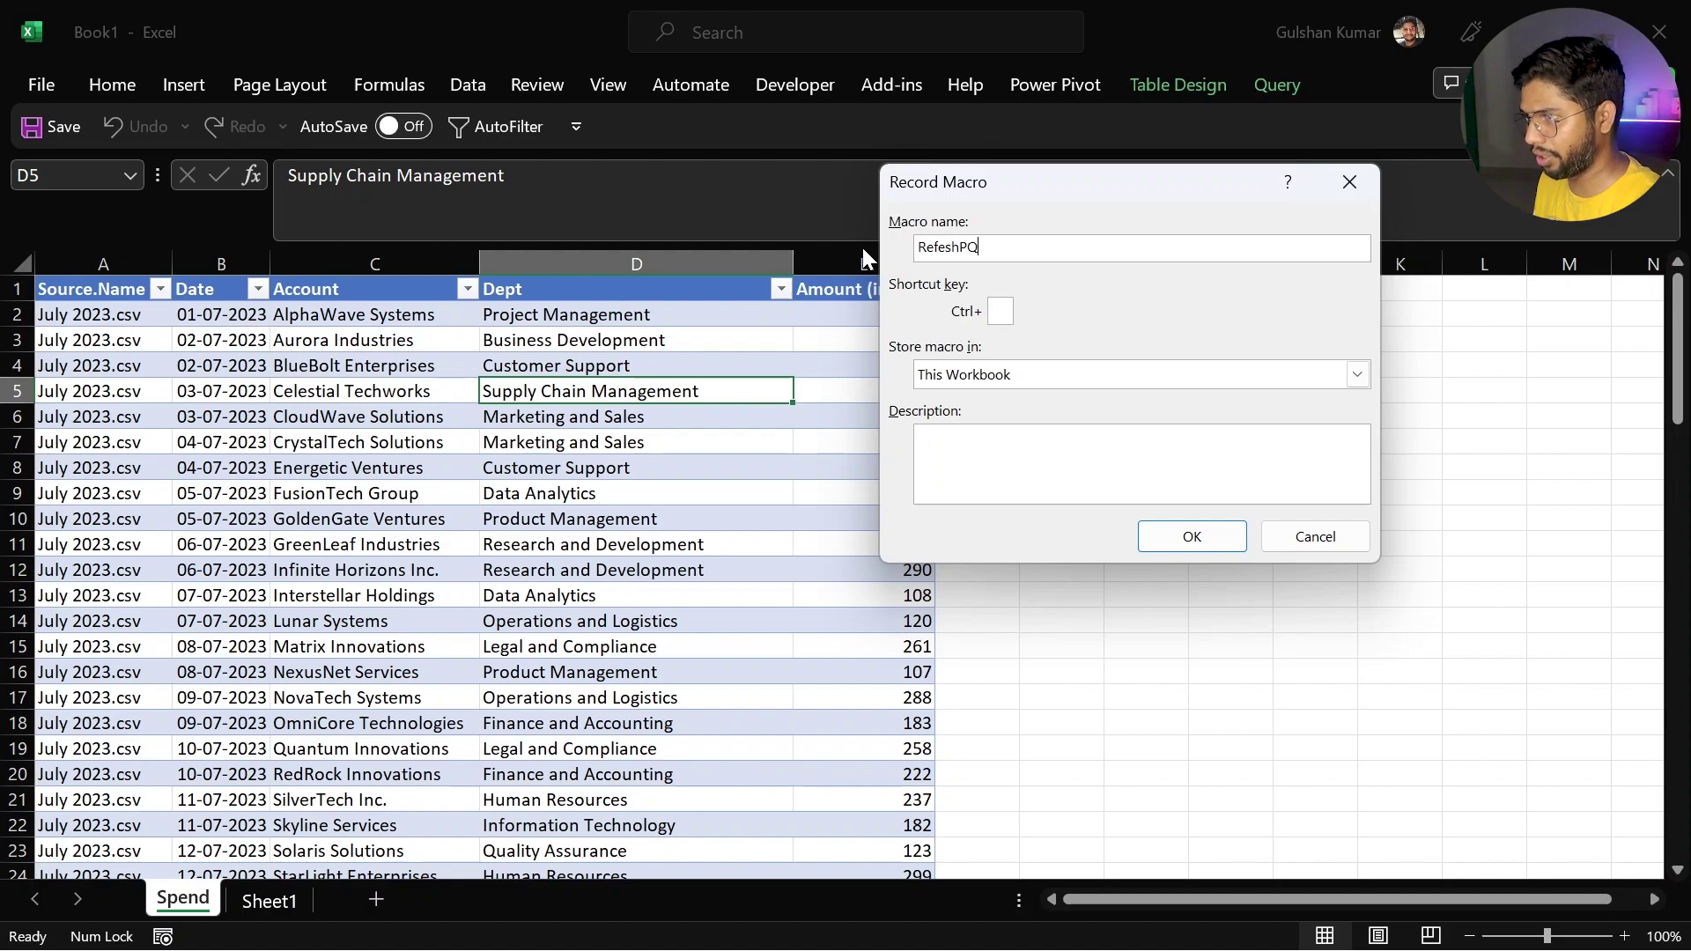
pyautogui.hotkey('ctrl', 'a')
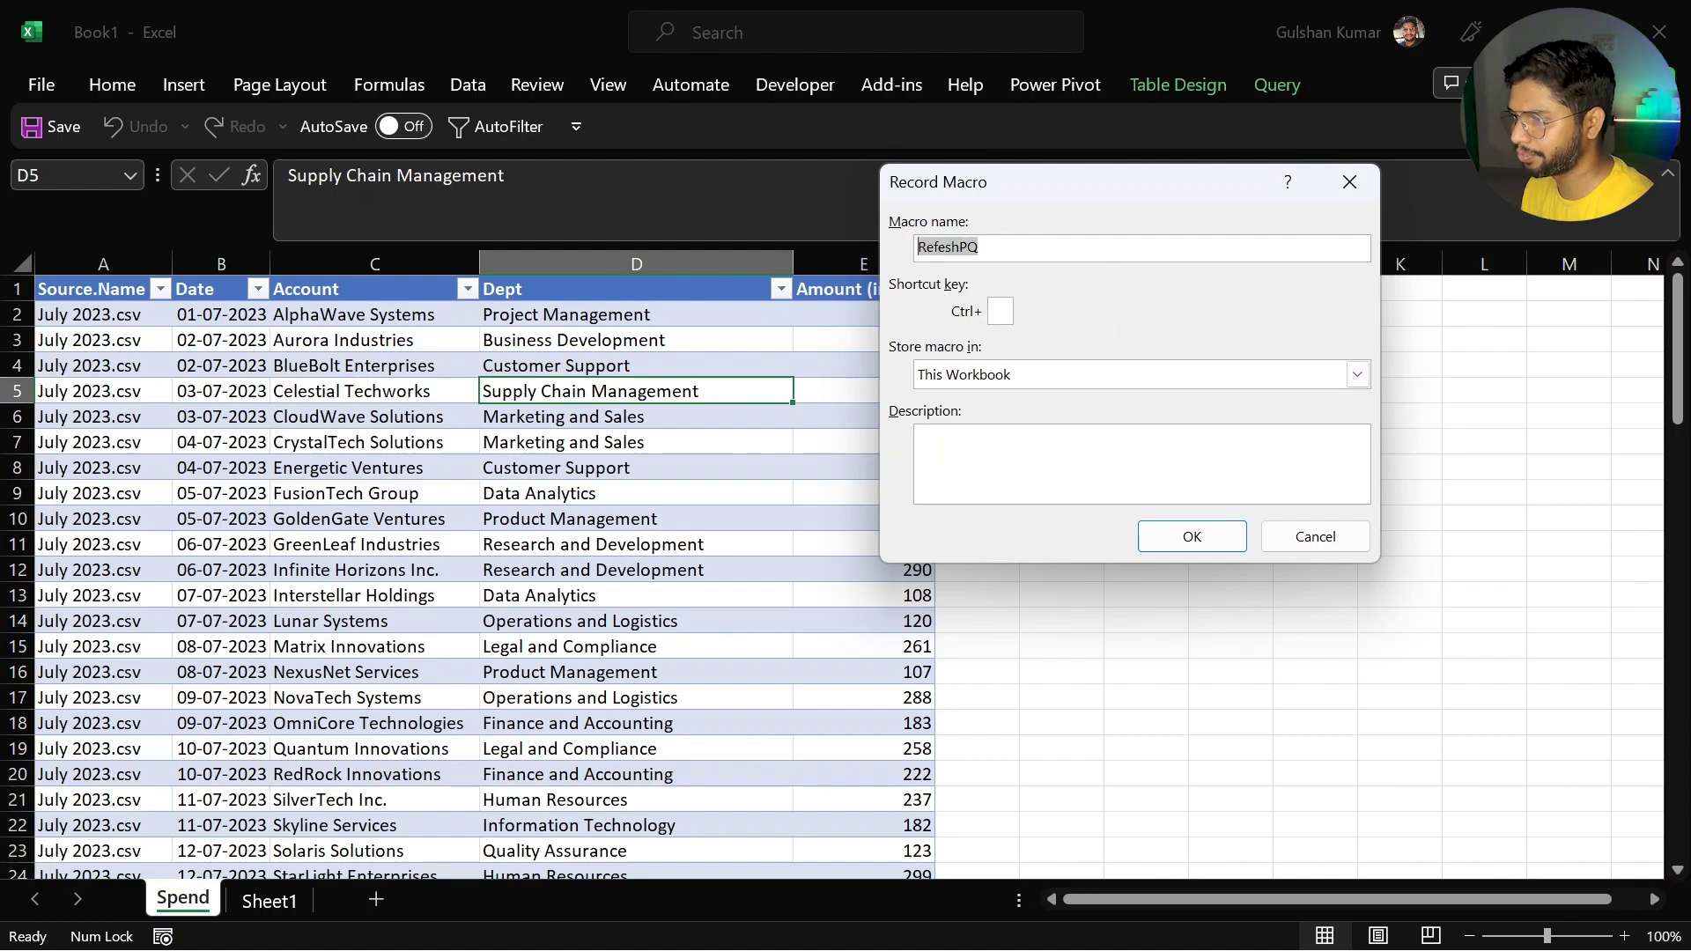
pyautogui.click(1183, 545)
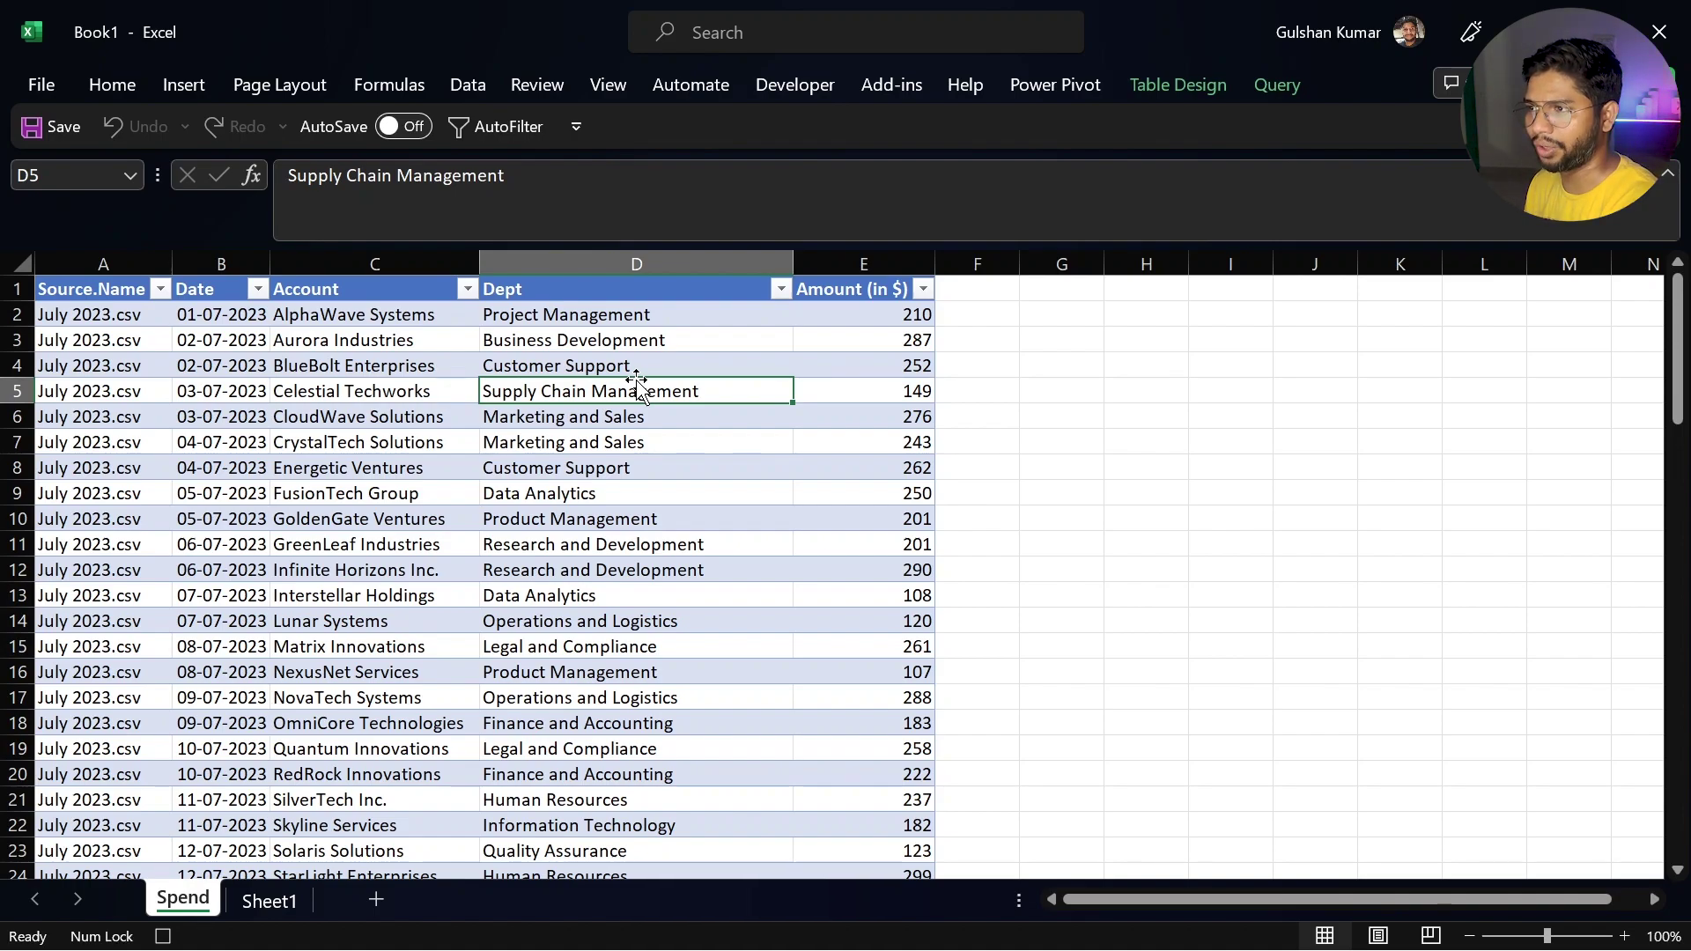
# Step: Refresh the Spend query from the Query tab, then stop the macro recording
pyautogui.click(1277, 84)
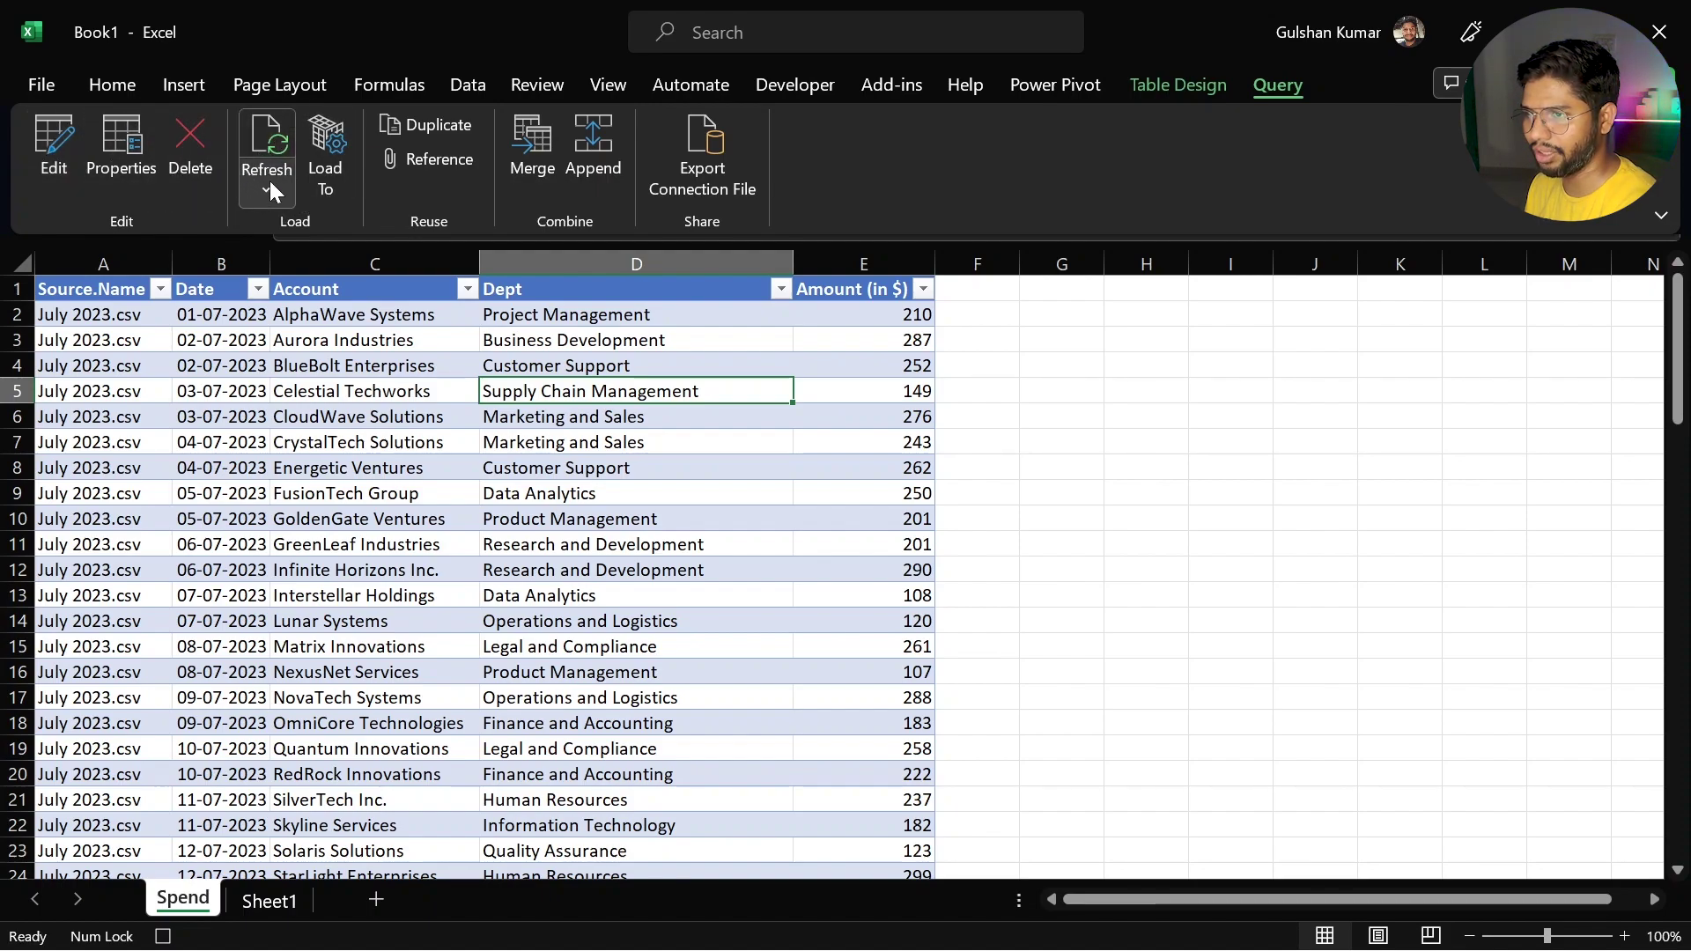
pyautogui.click(267, 187)
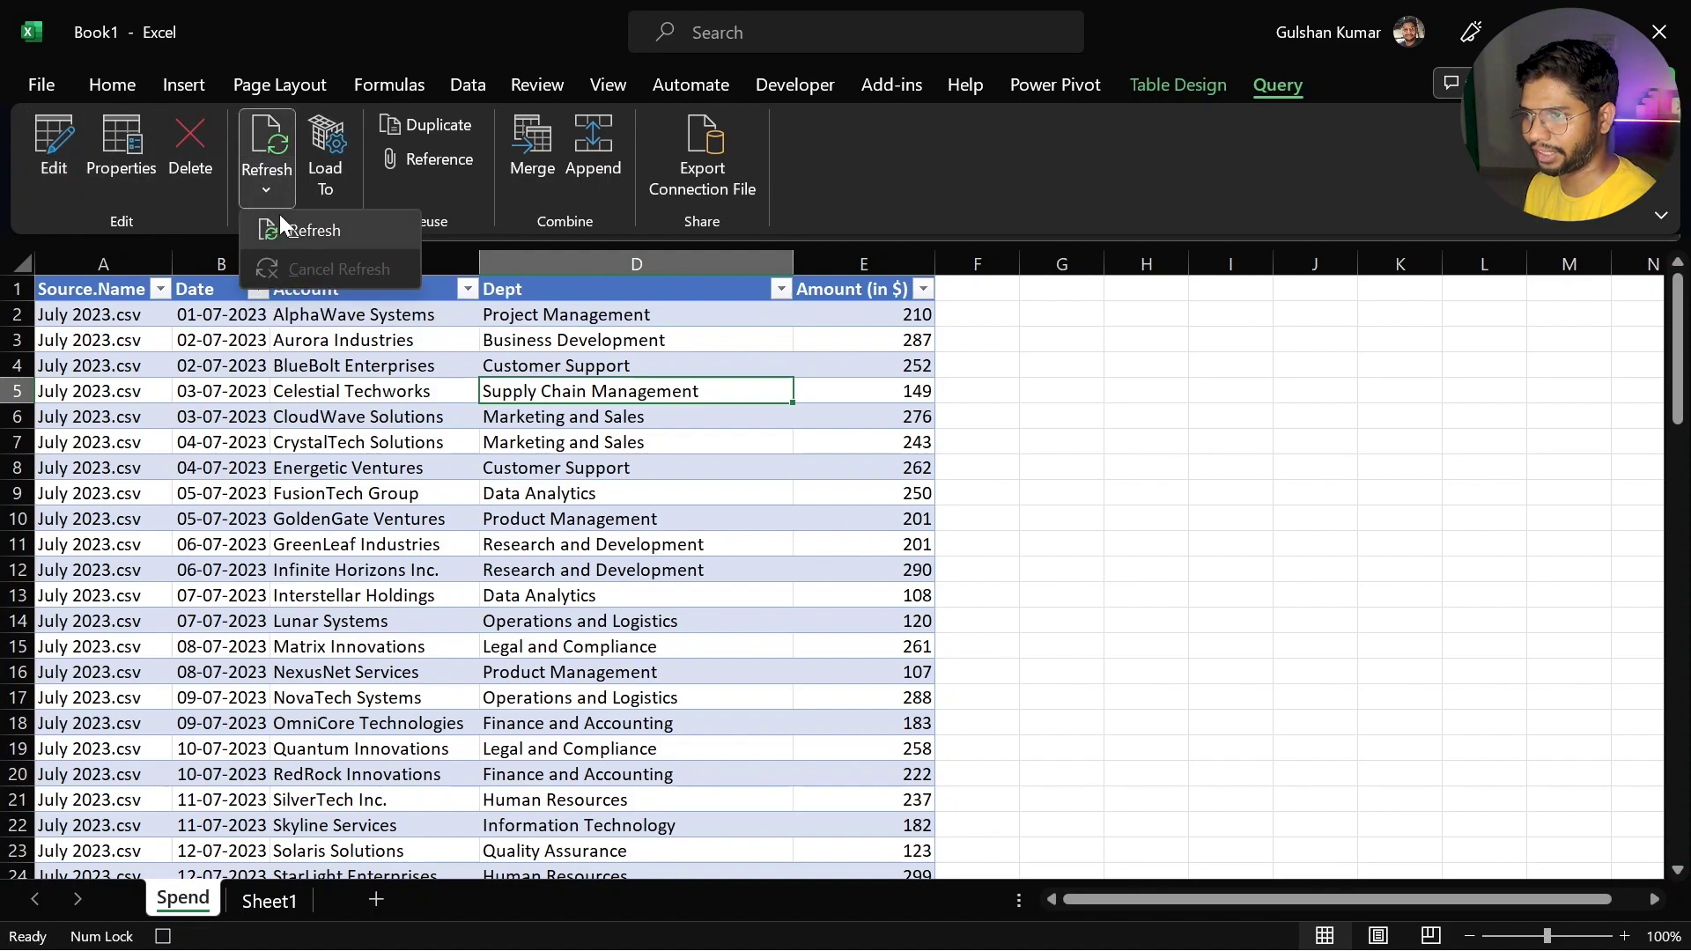
pyautogui.click(314, 230)
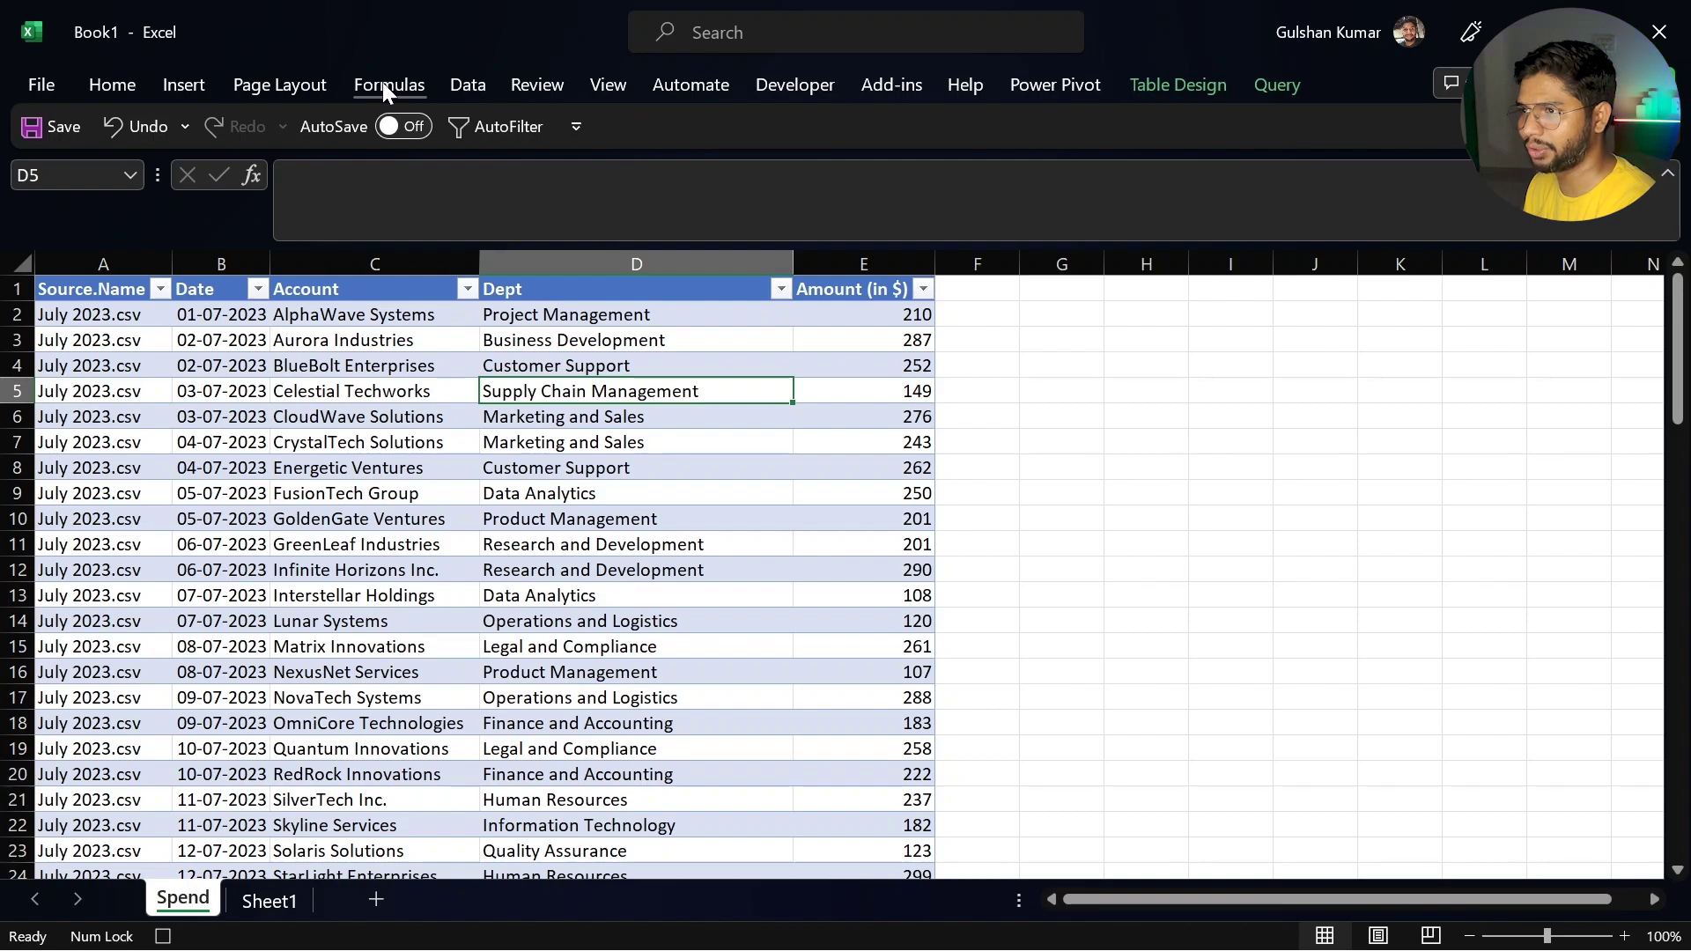
pyautogui.click(775, 84)
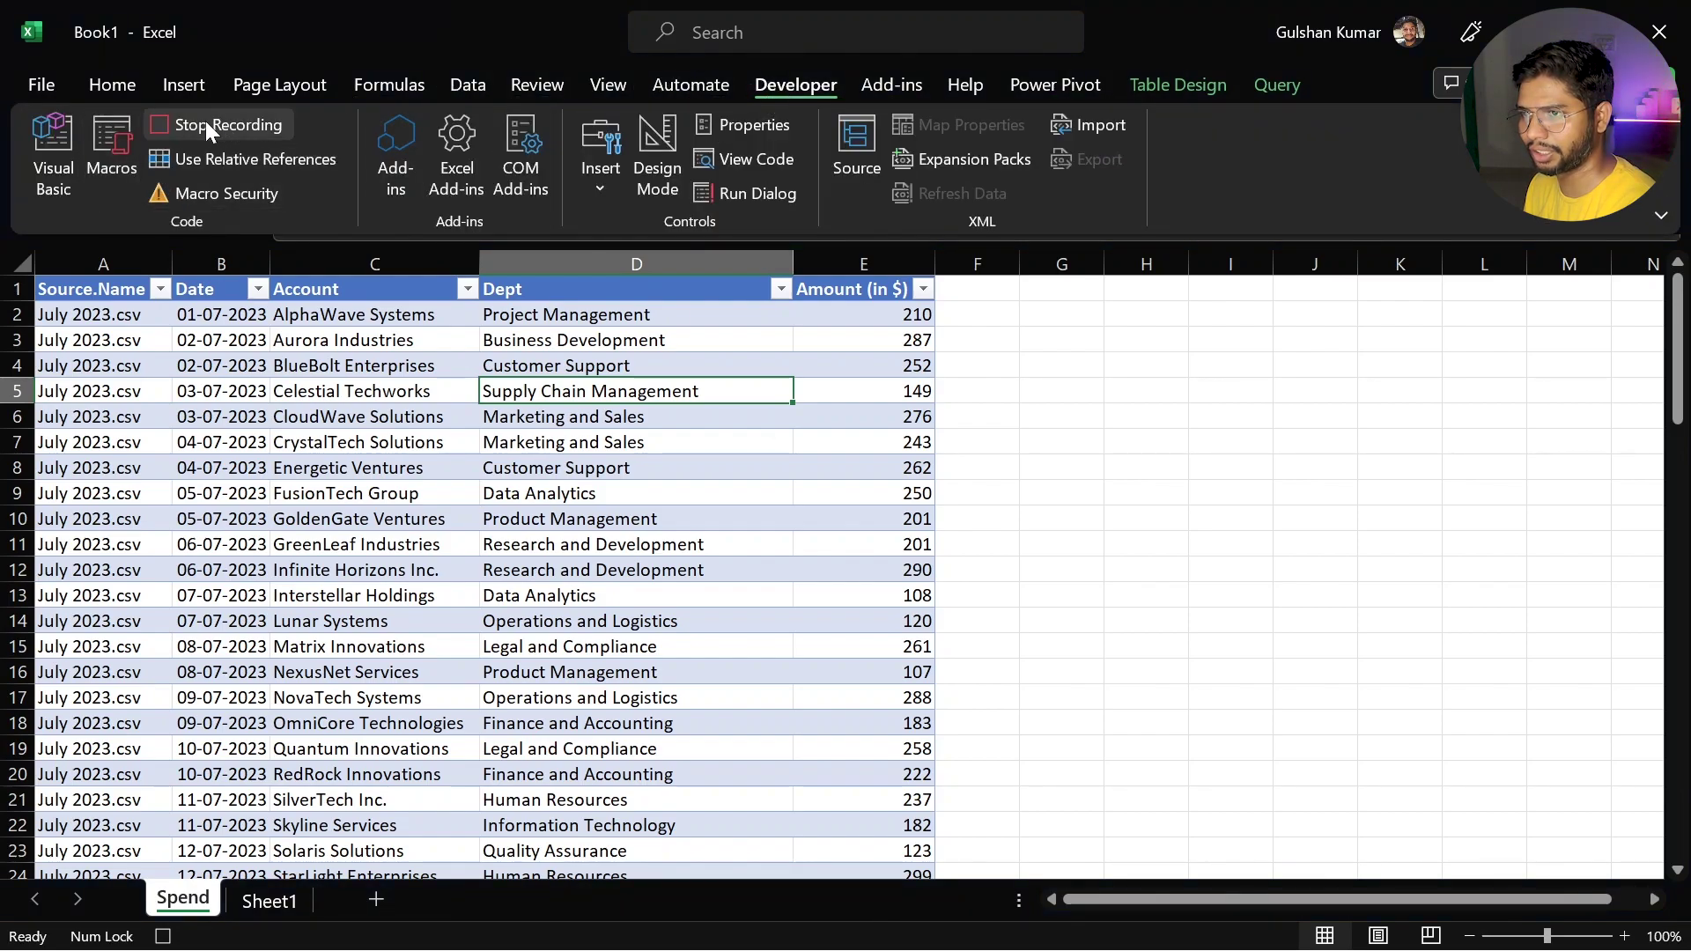
pyautogui.click(211, 125)
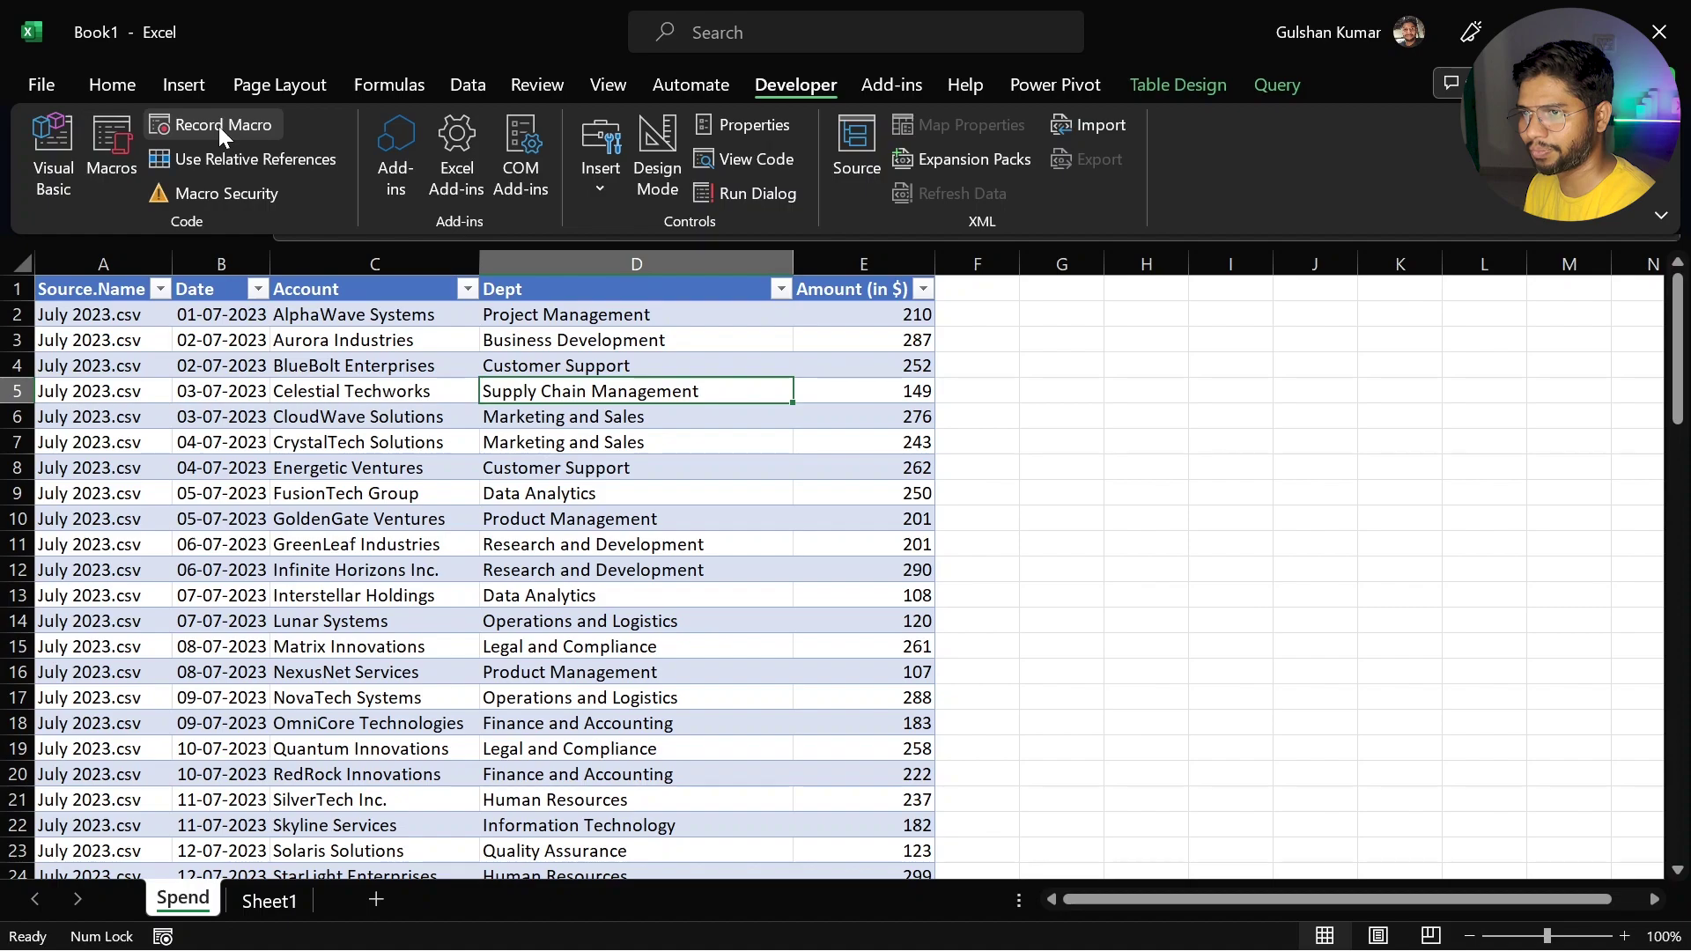
pyautogui.click(57, 150)
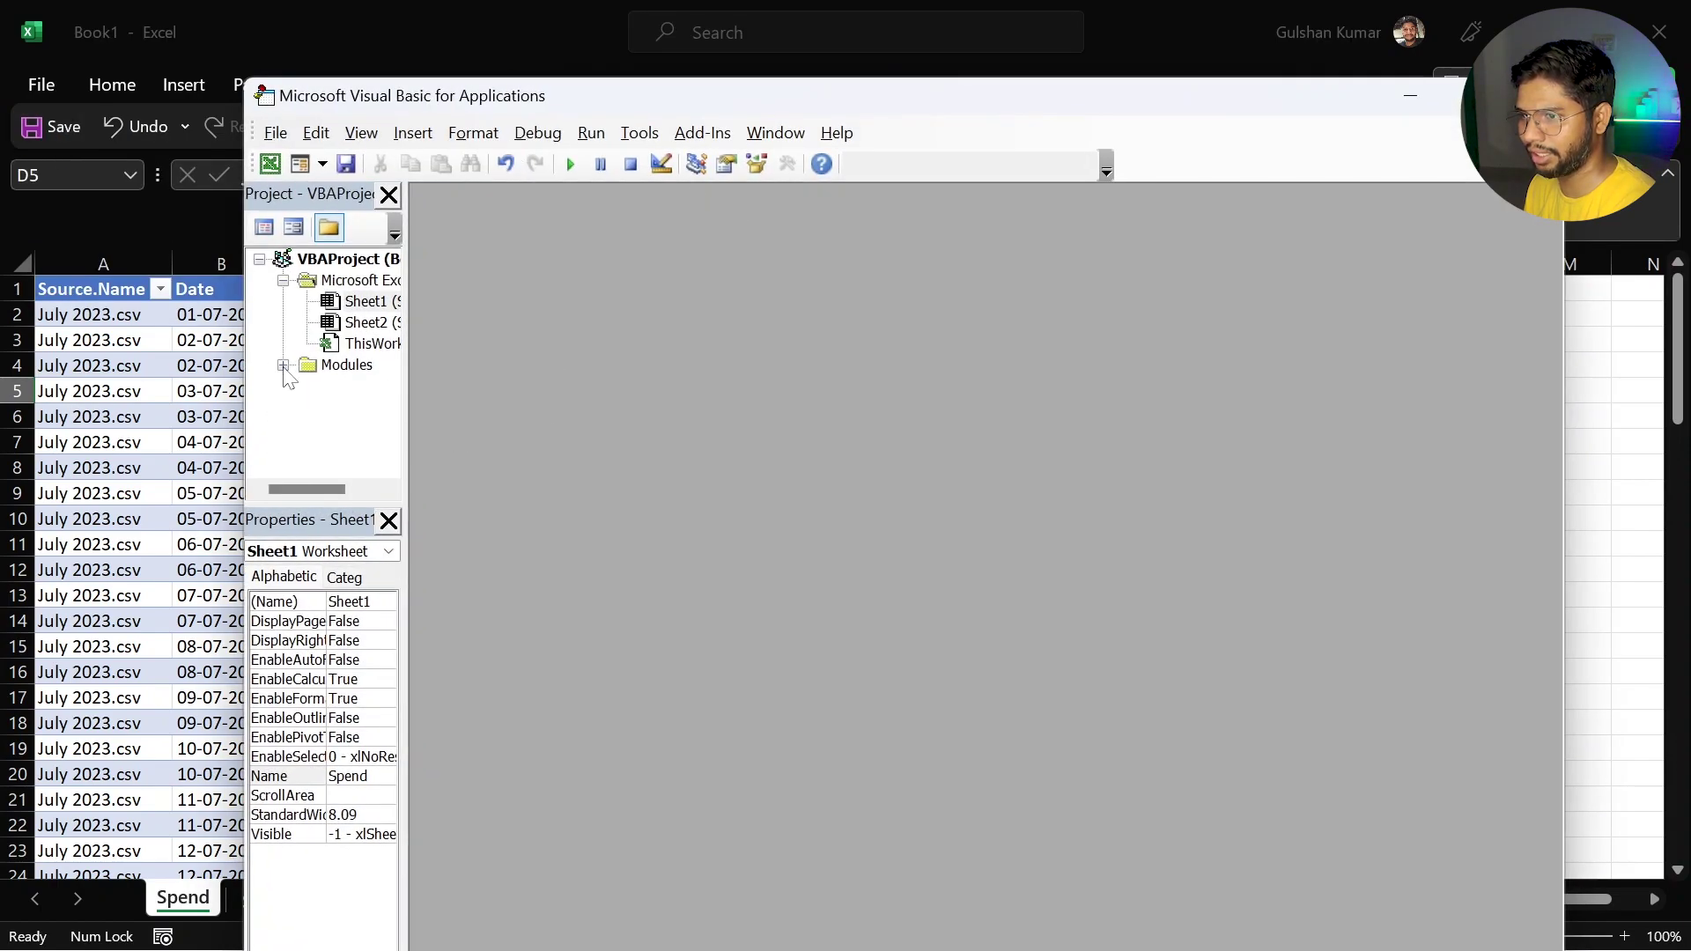
pyautogui.click(283, 366)
pyautogui.doubleClick(354, 389)
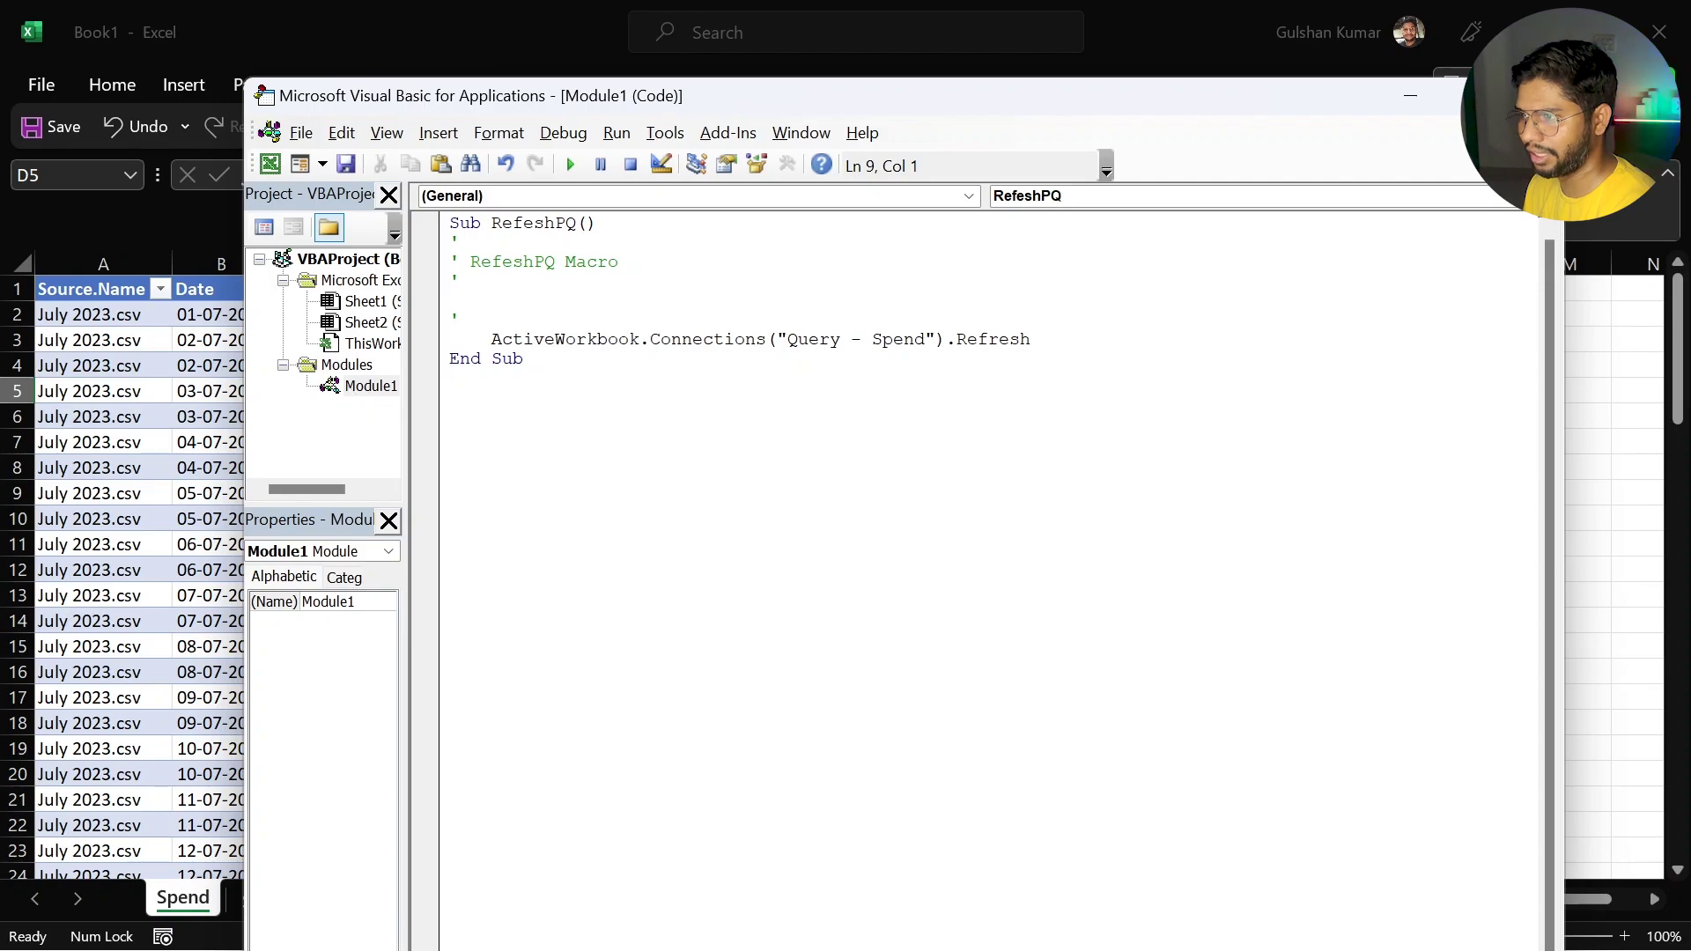
pyautogui.moveTo(1032, 342); pyautogui.dragTo(491, 342)
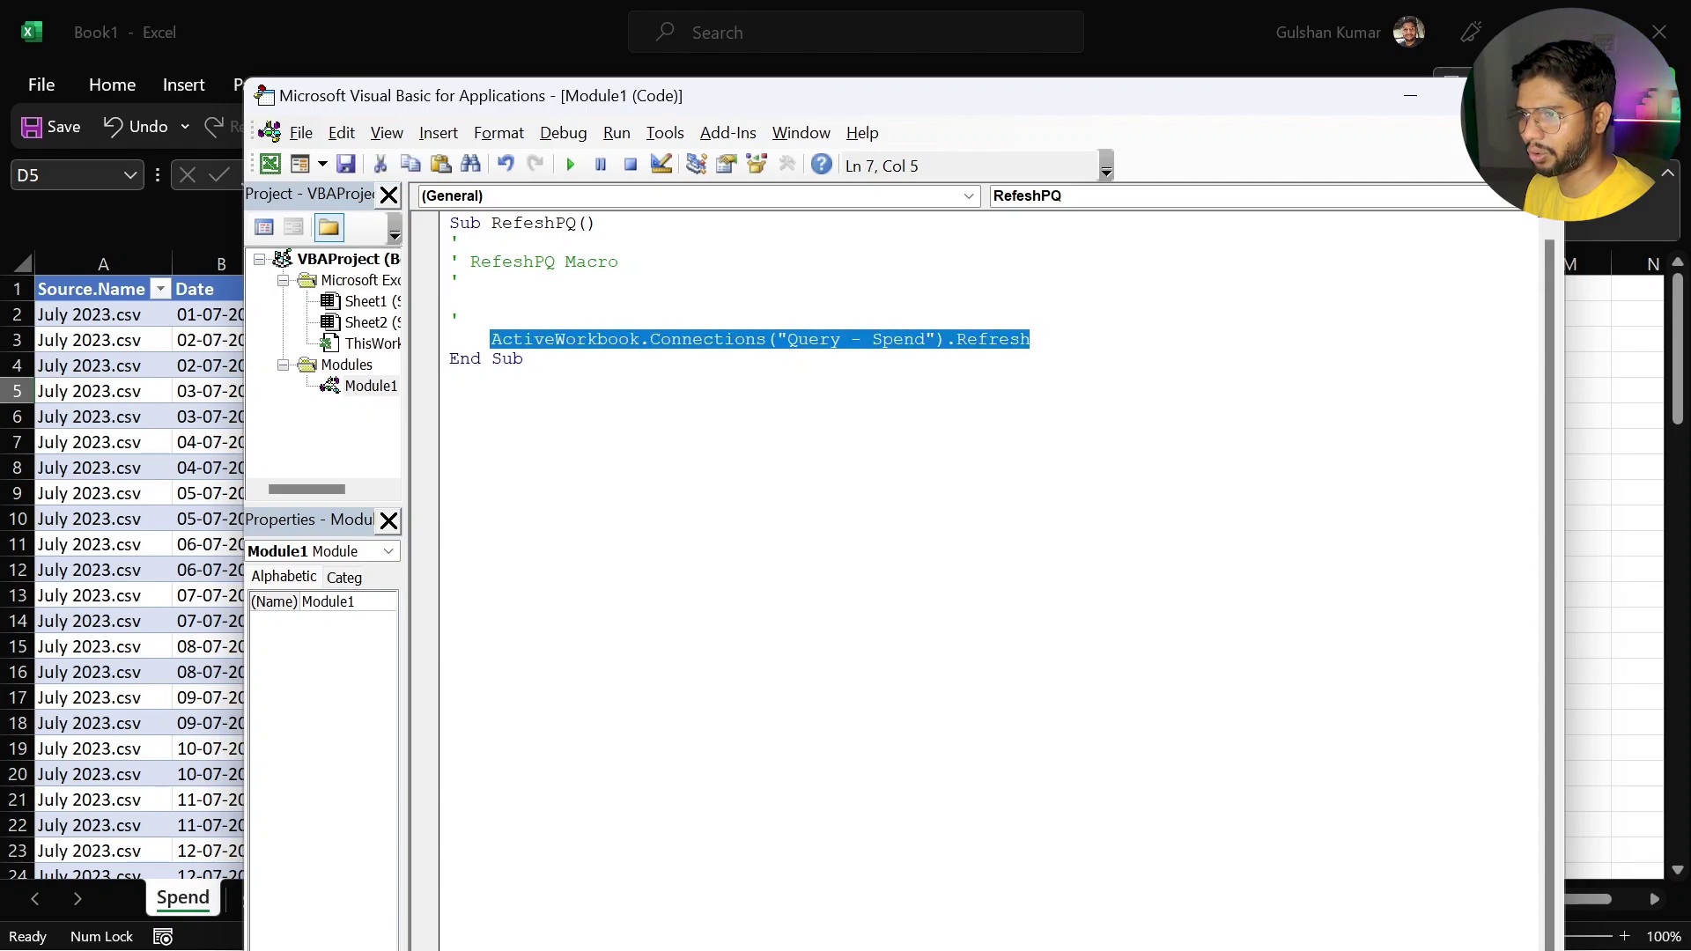
pyautogui.doubleClick(529, 224)
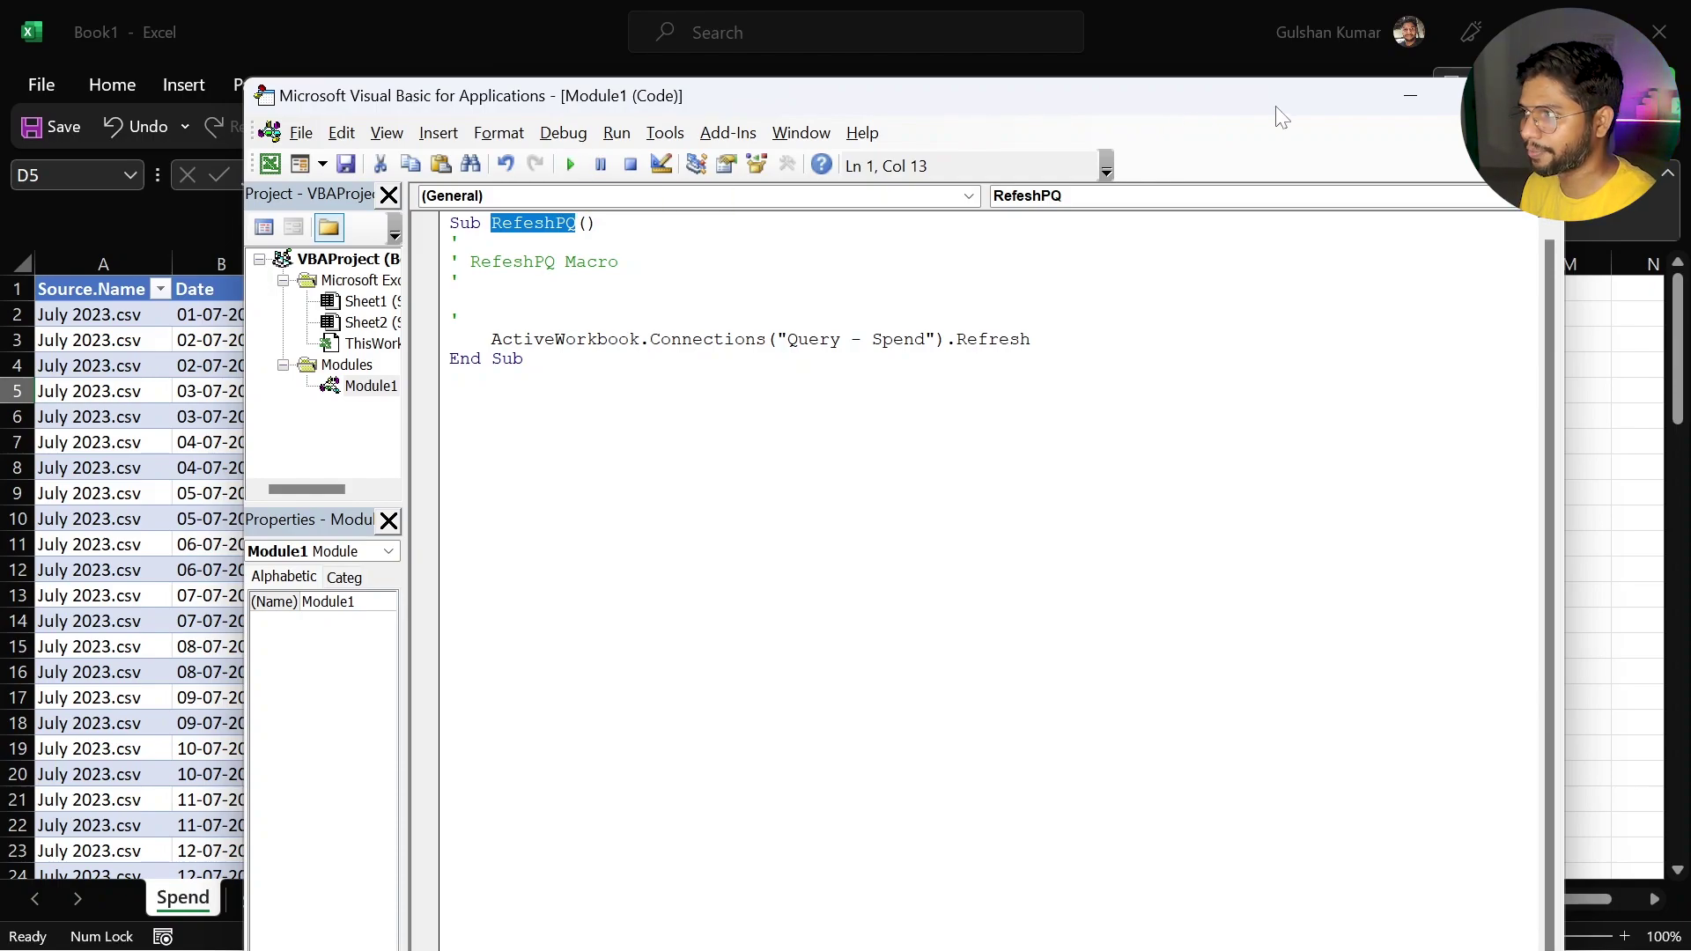
pyautogui.click(1398, 101)
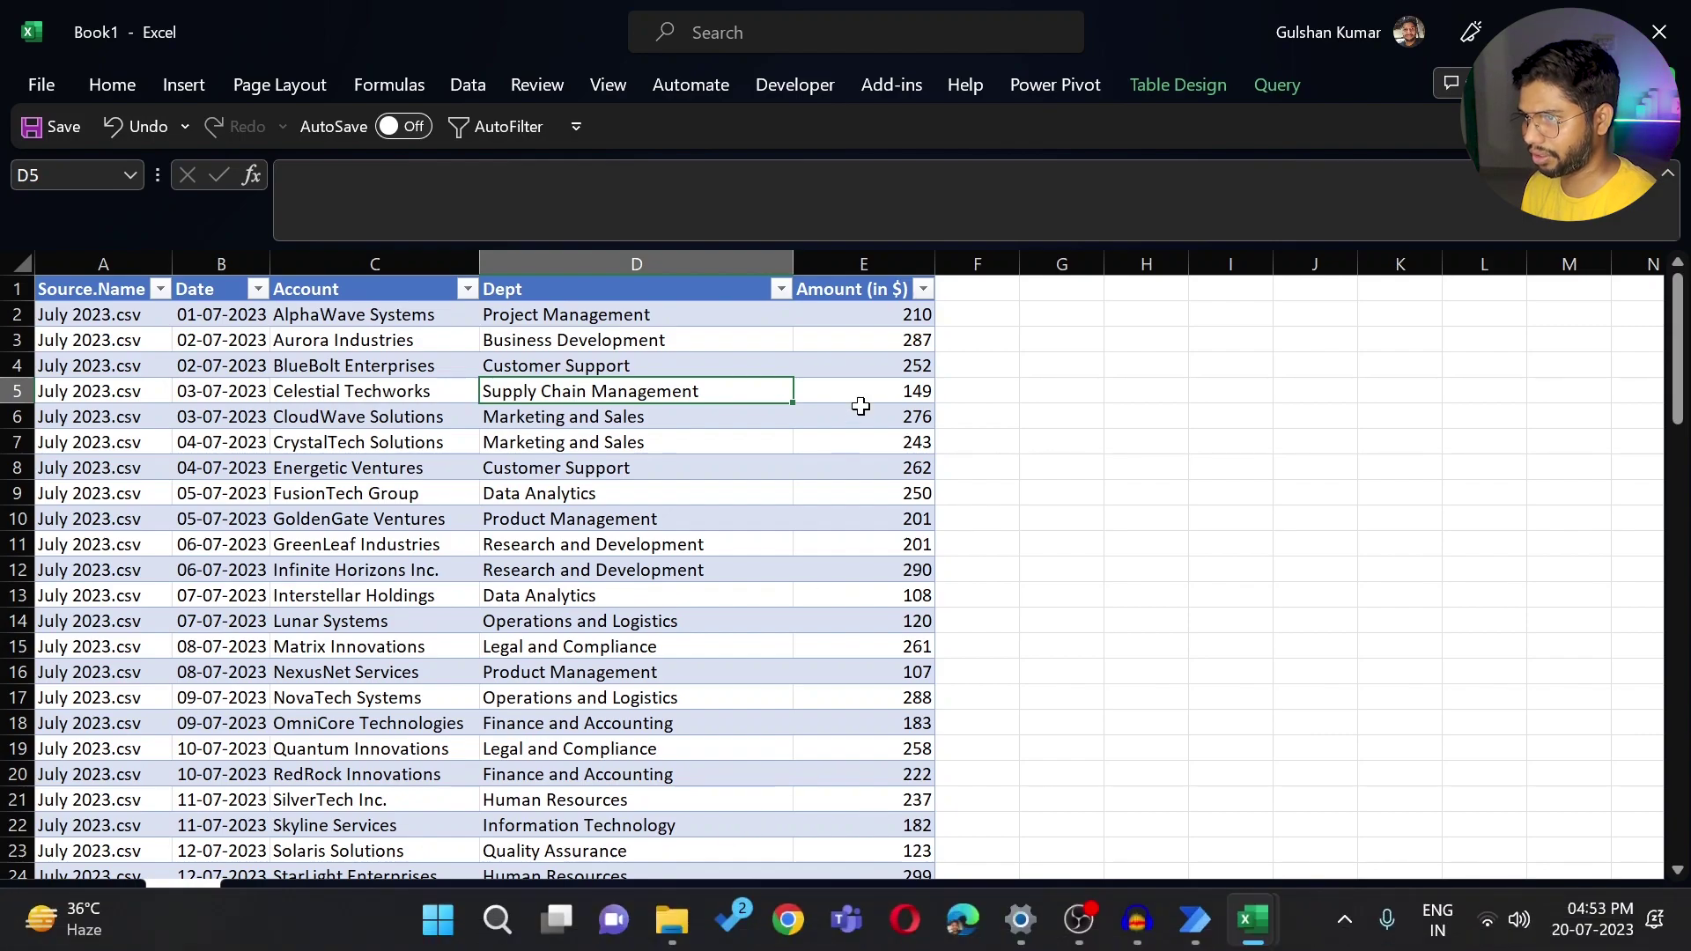
# Step: Cut May 2023.csv from the Spend folder and paste it into the parent folder
pyautogui.click(672, 935)
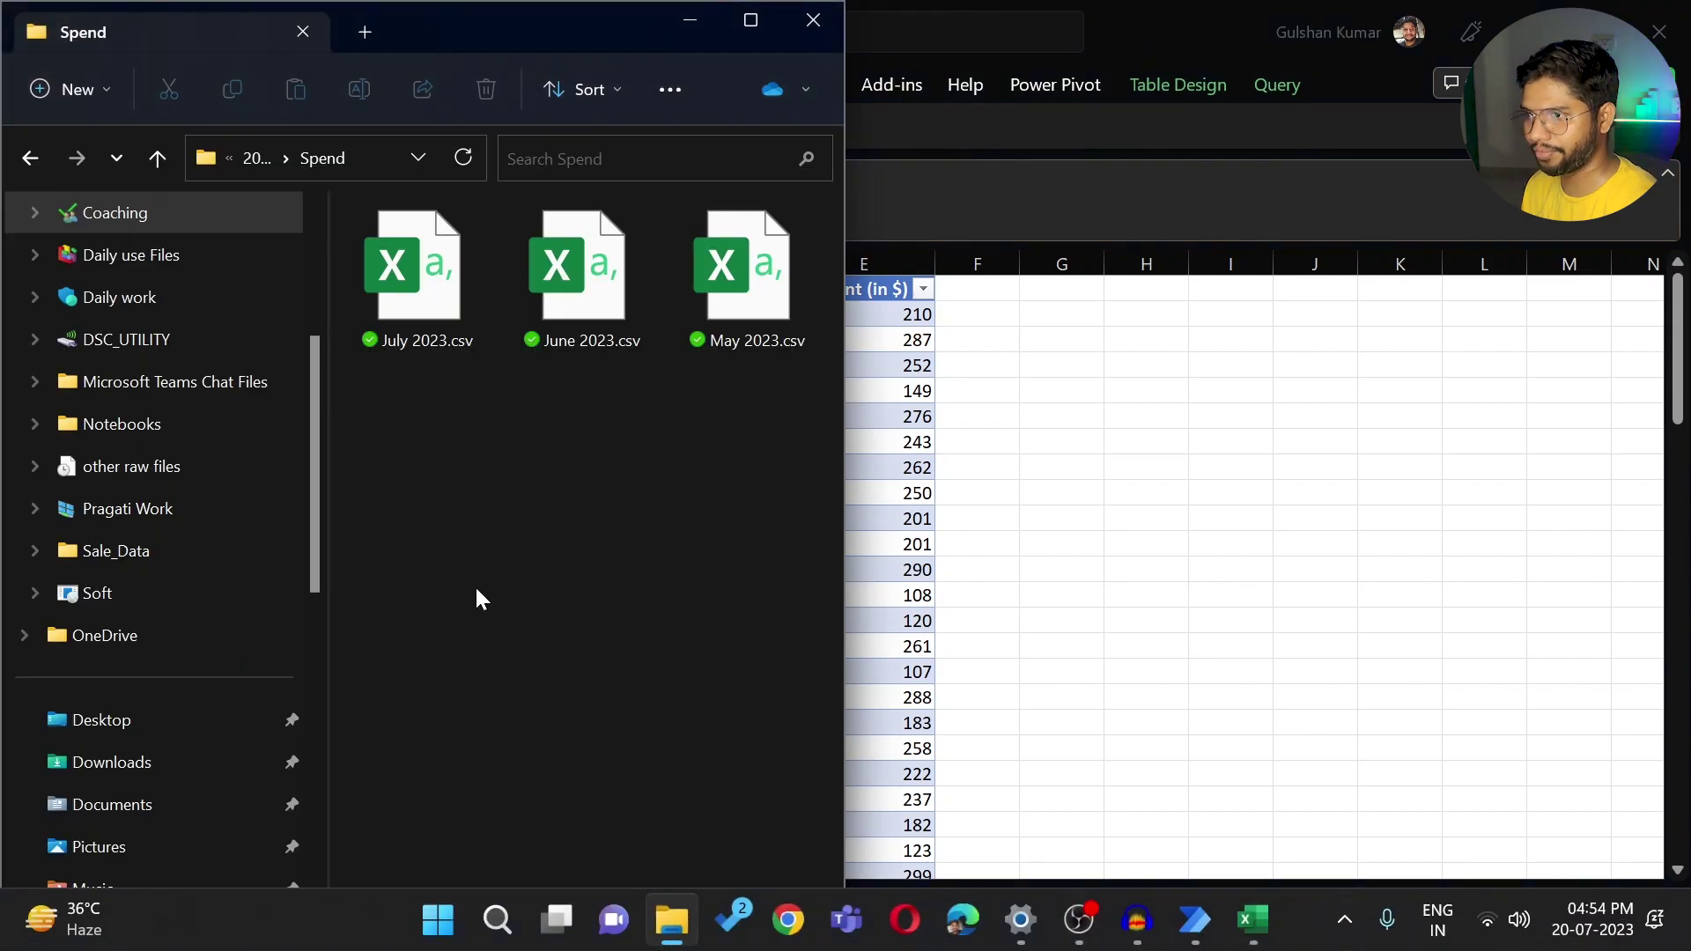
pyautogui.click(749, 282)
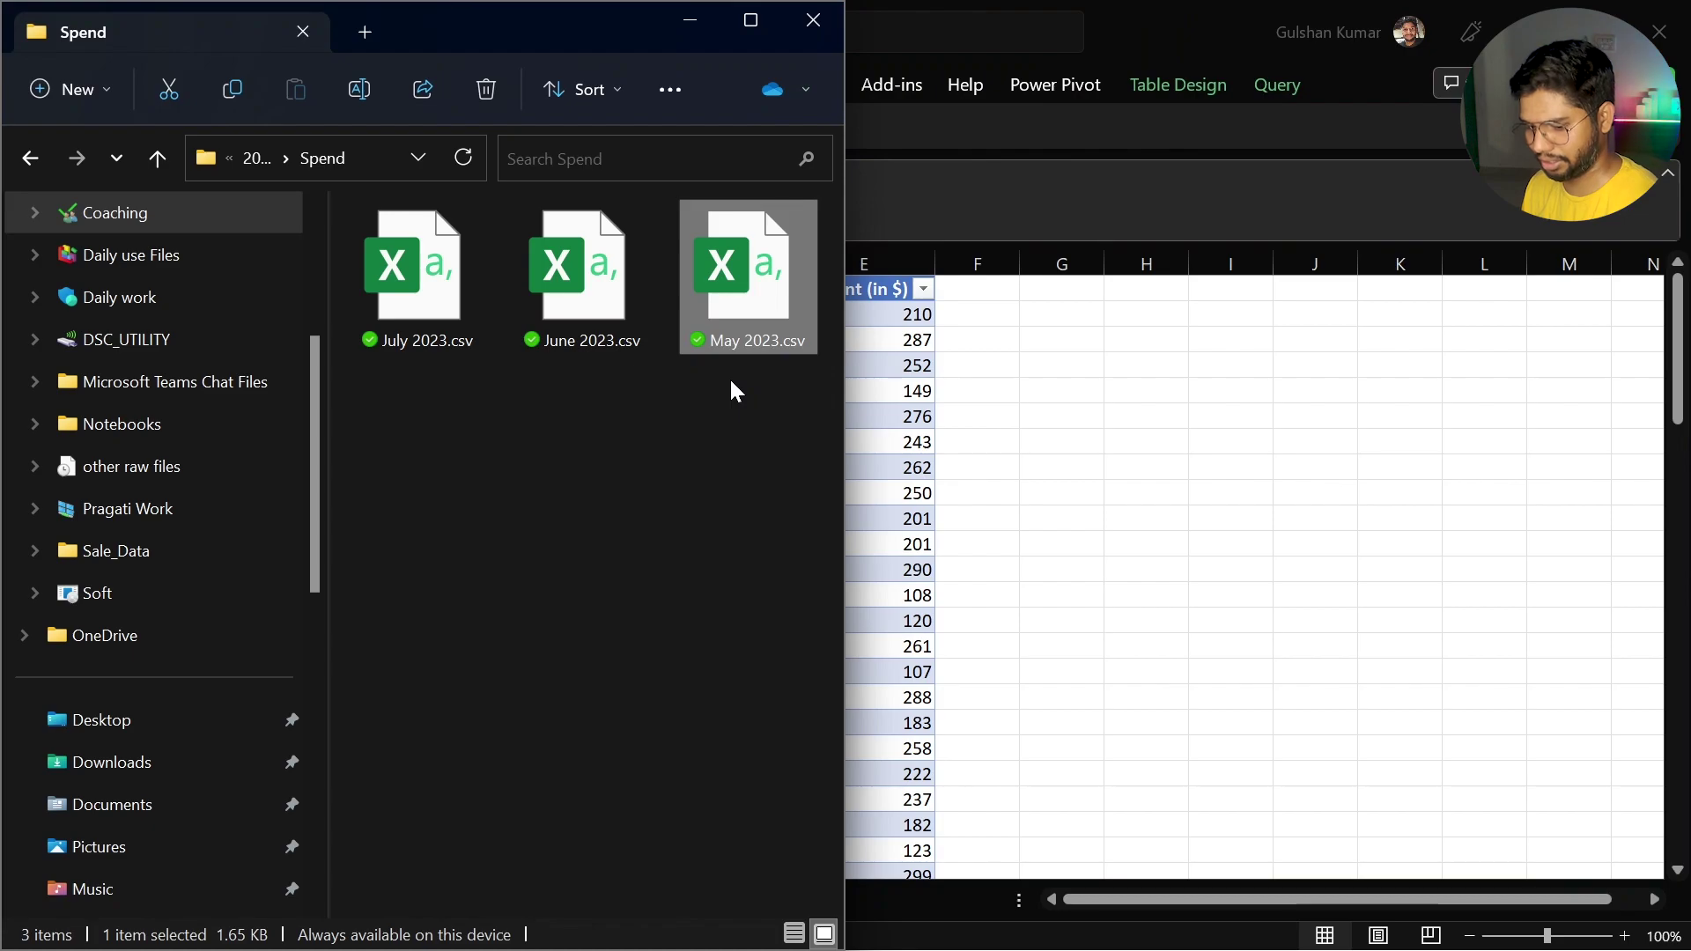
pyautogui.hotkey('ctrl', 'x')
pyautogui.click(32, 159)
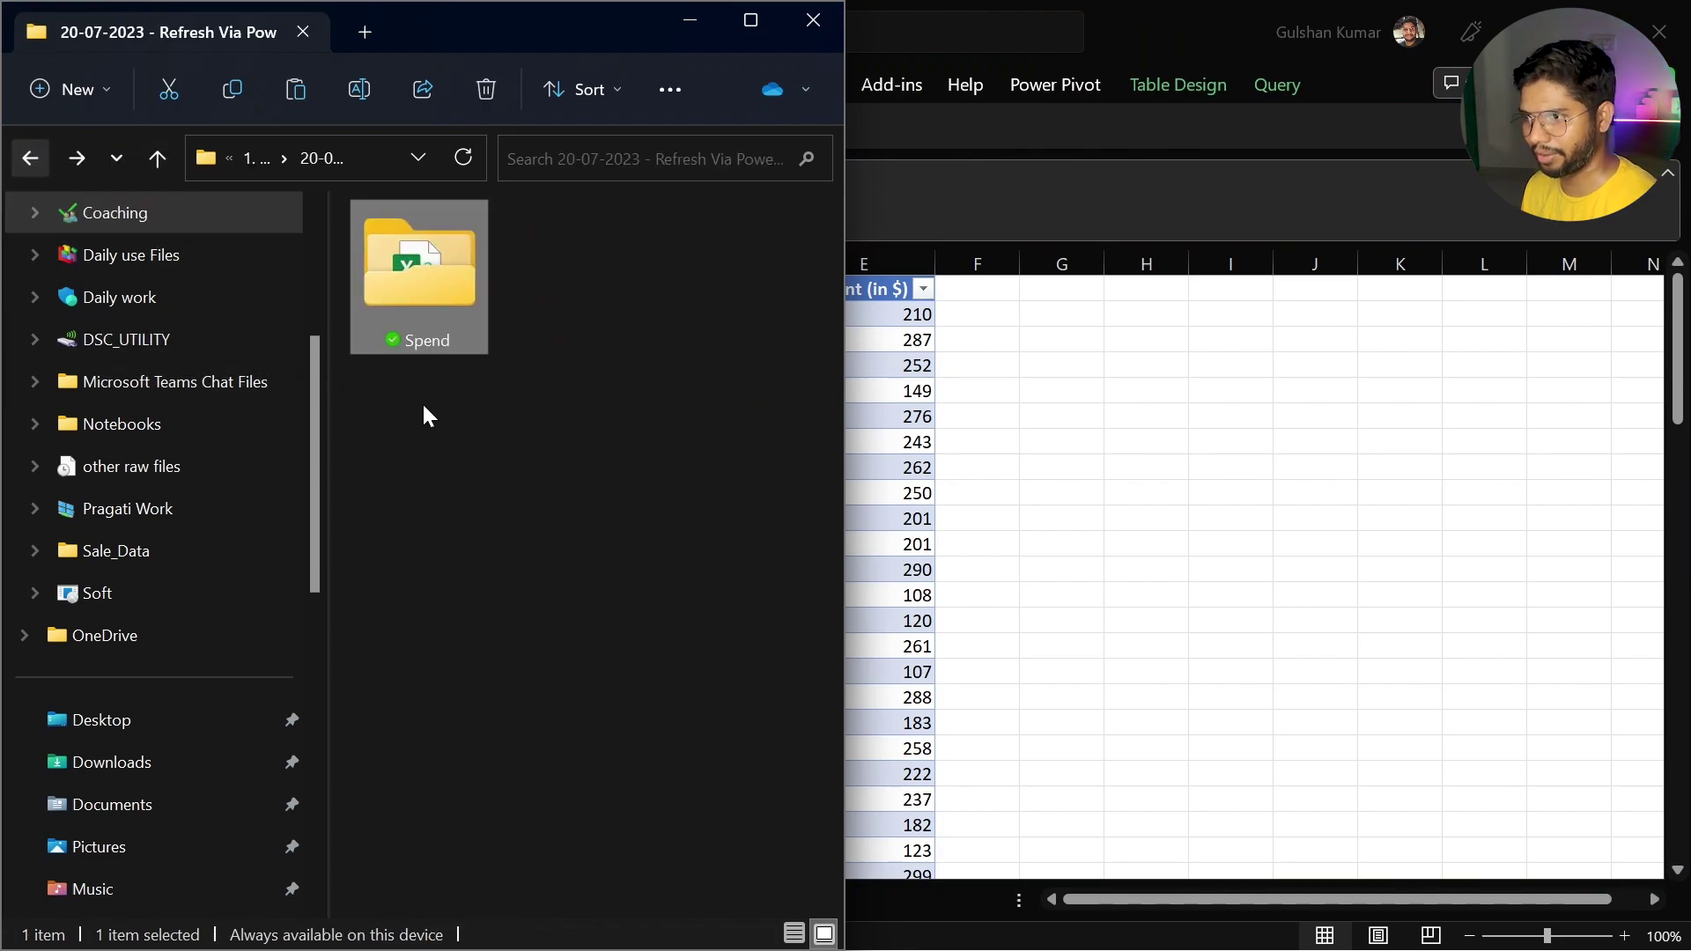
pyautogui.hotkey('ctrl', 'v')
pyautogui.hotkey('alt', 'Tab')
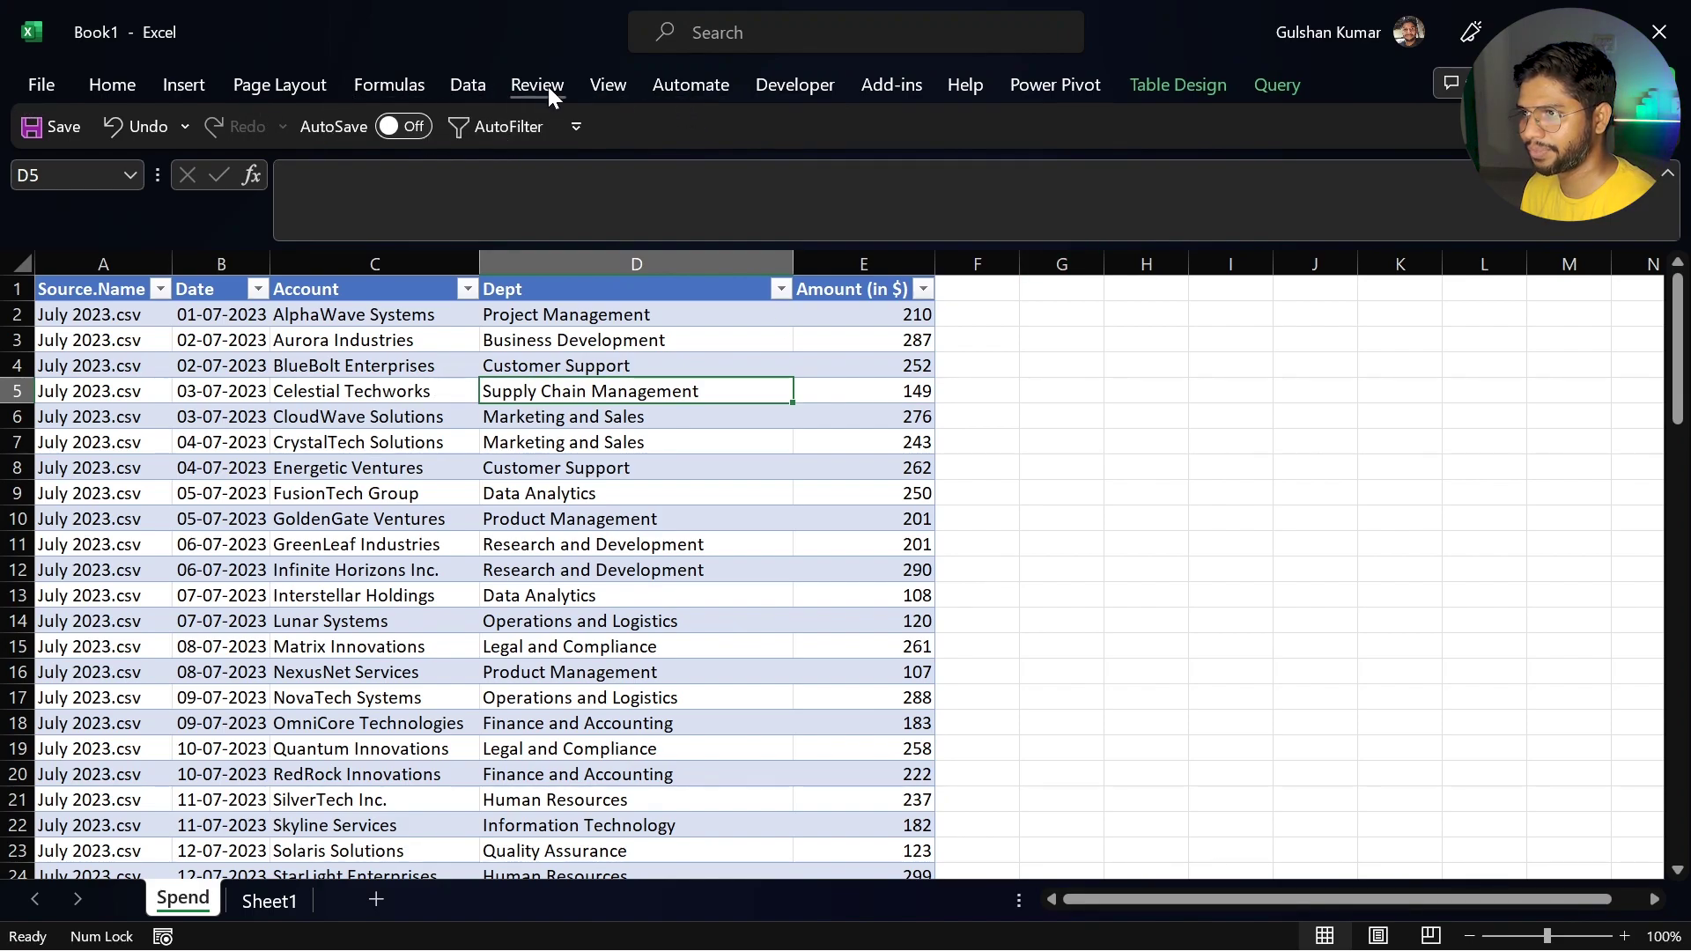
# Step: Run the RefeshPQ macro from the Macros list and check the Source.Name filter list
pyautogui.click(766, 85)
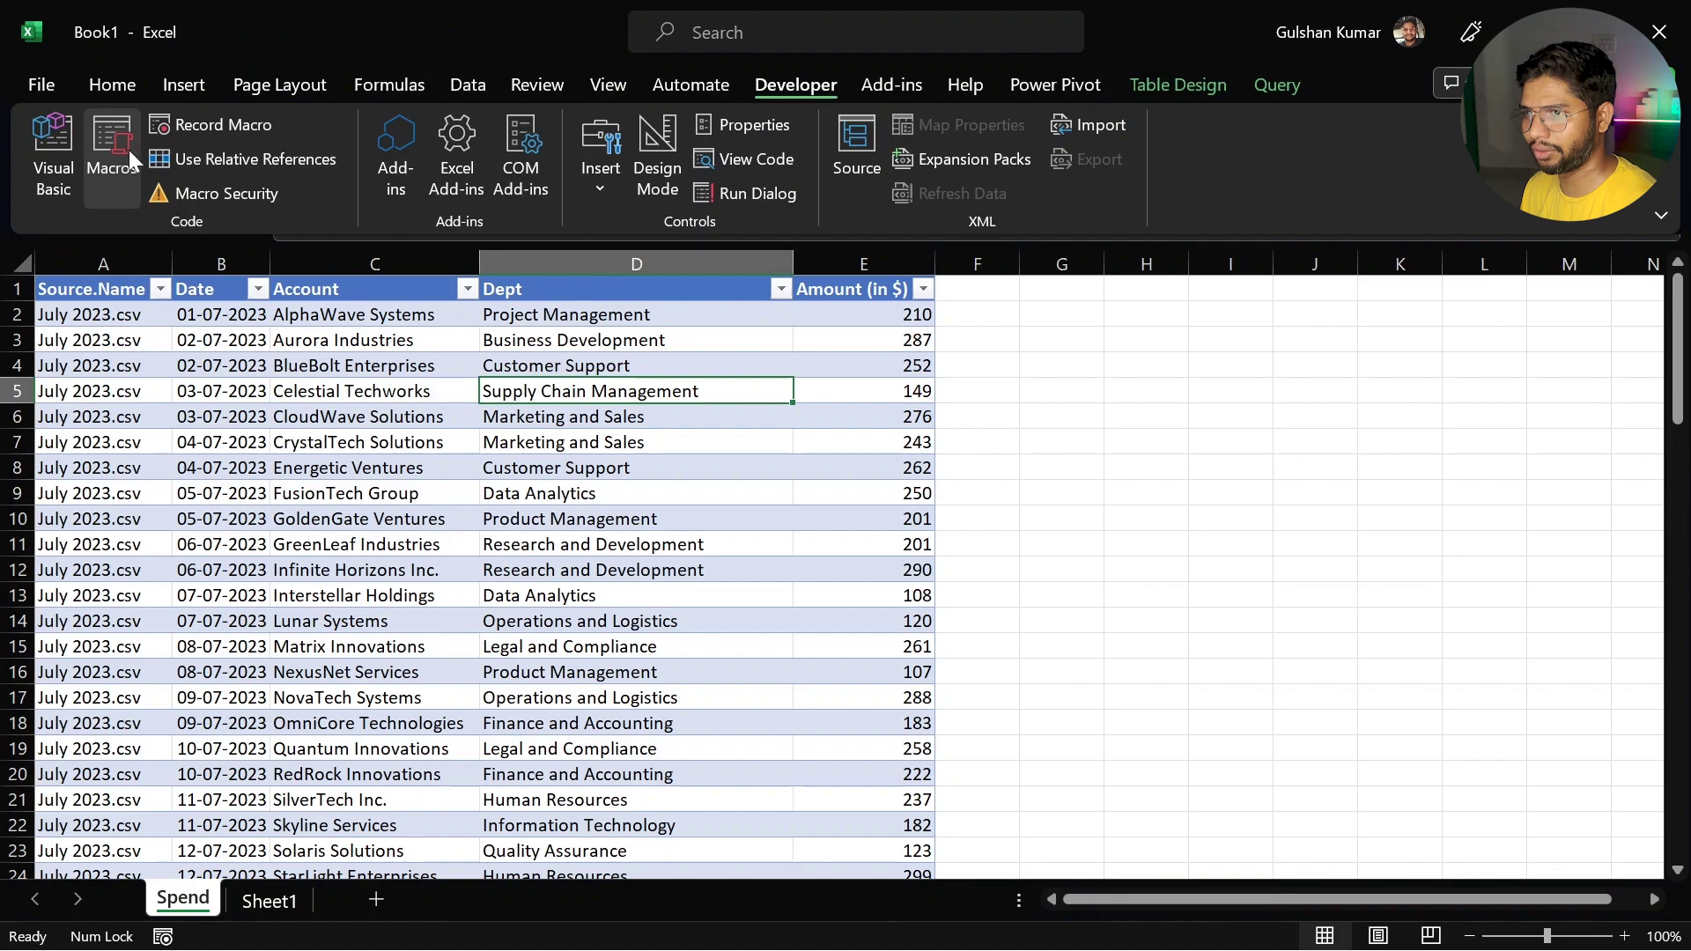
pyautogui.click(113, 134)
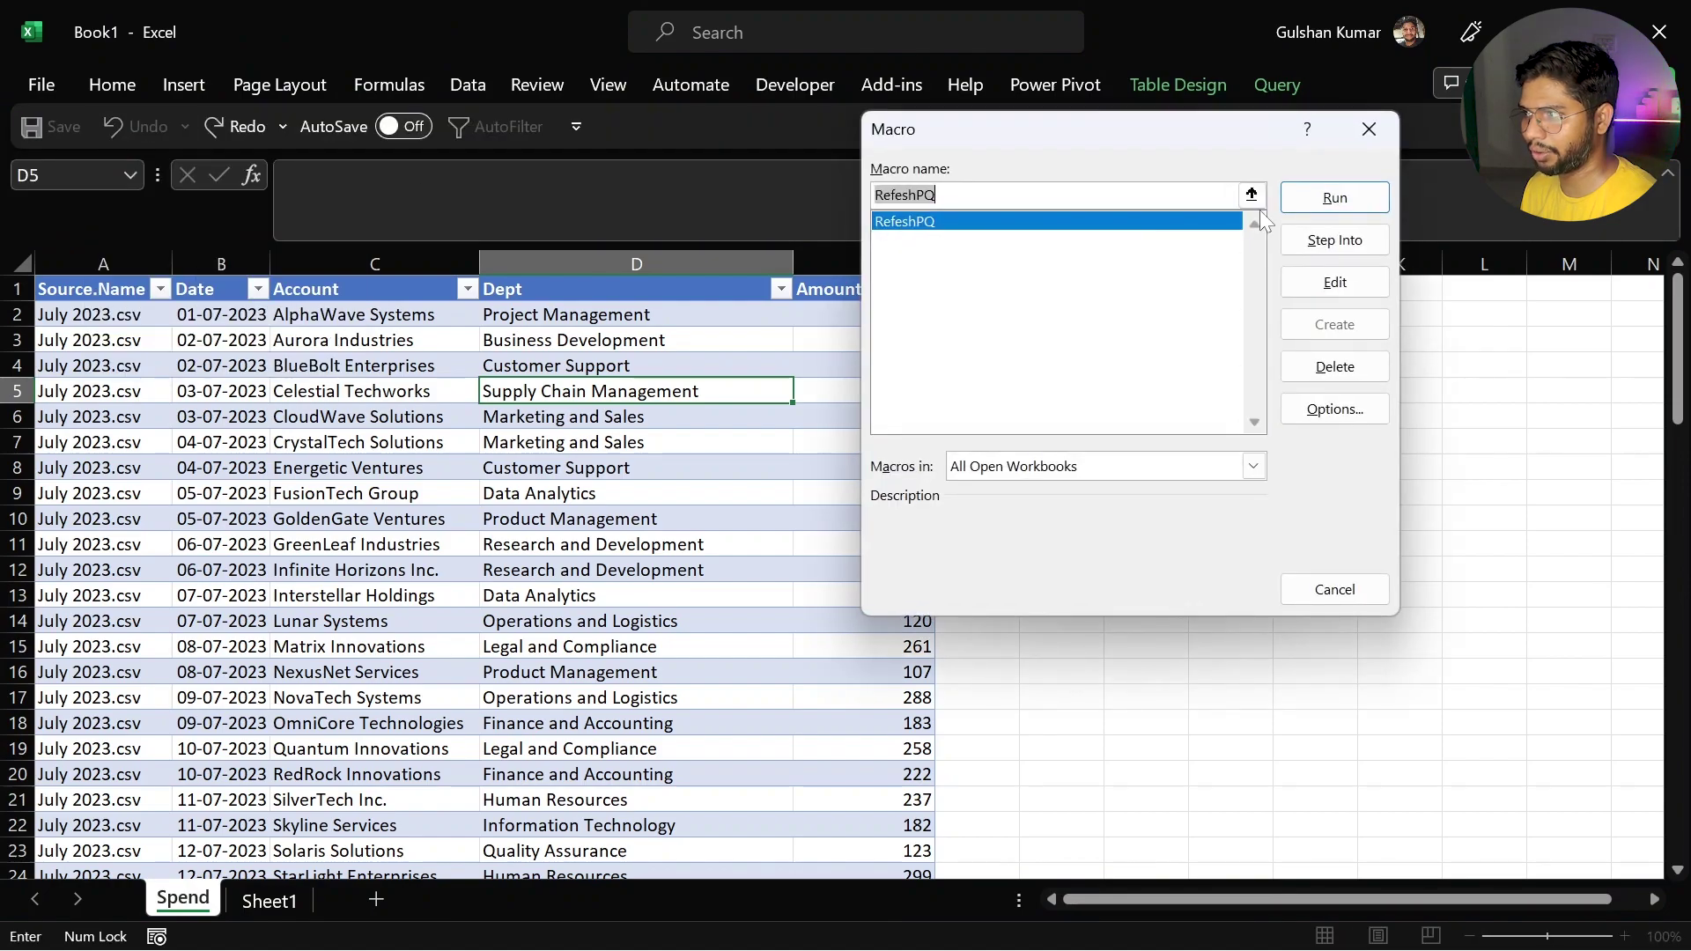
pyautogui.click(1335, 198)
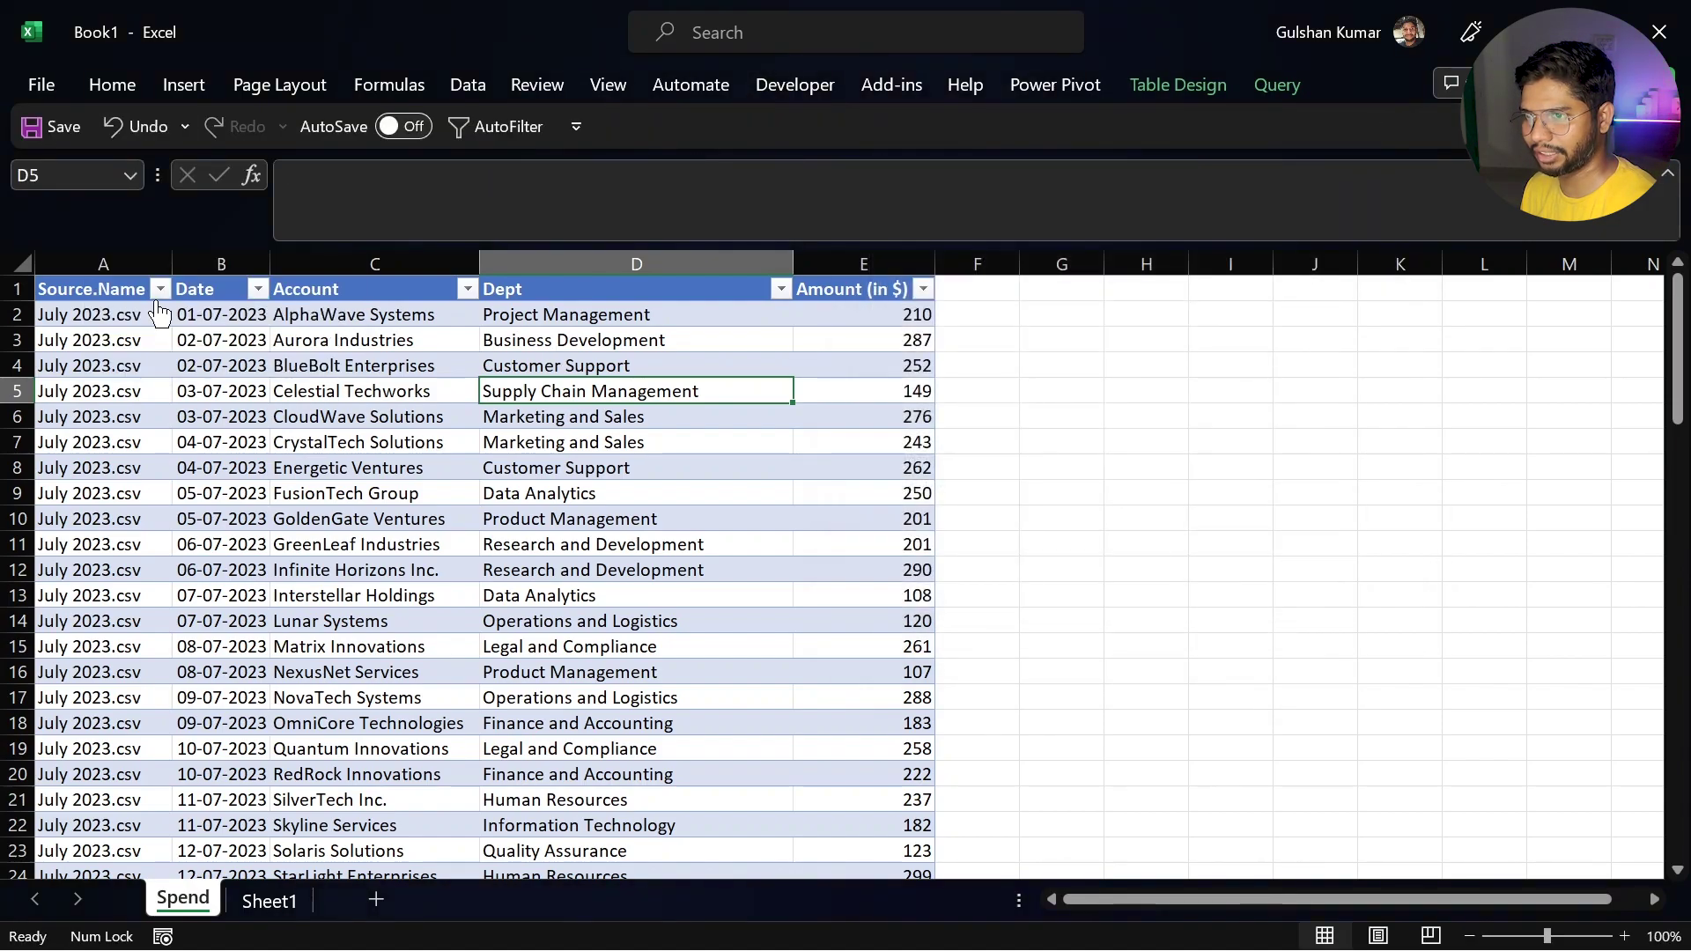
pyautogui.click(160, 291)
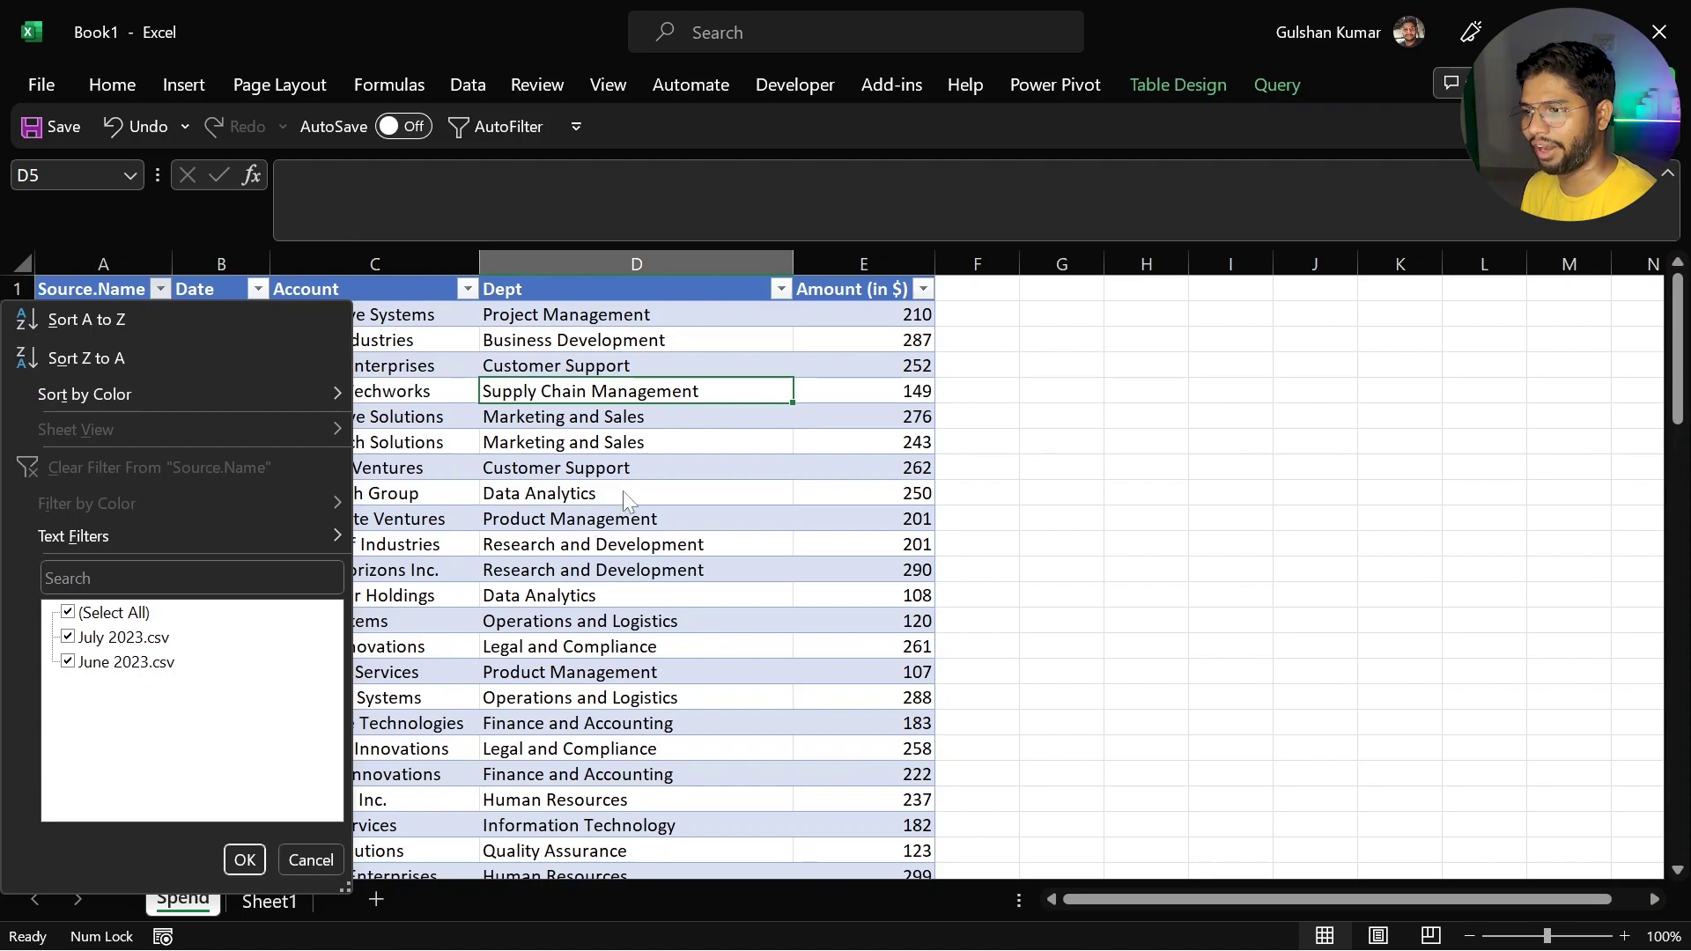
pyautogui.press('Escape')
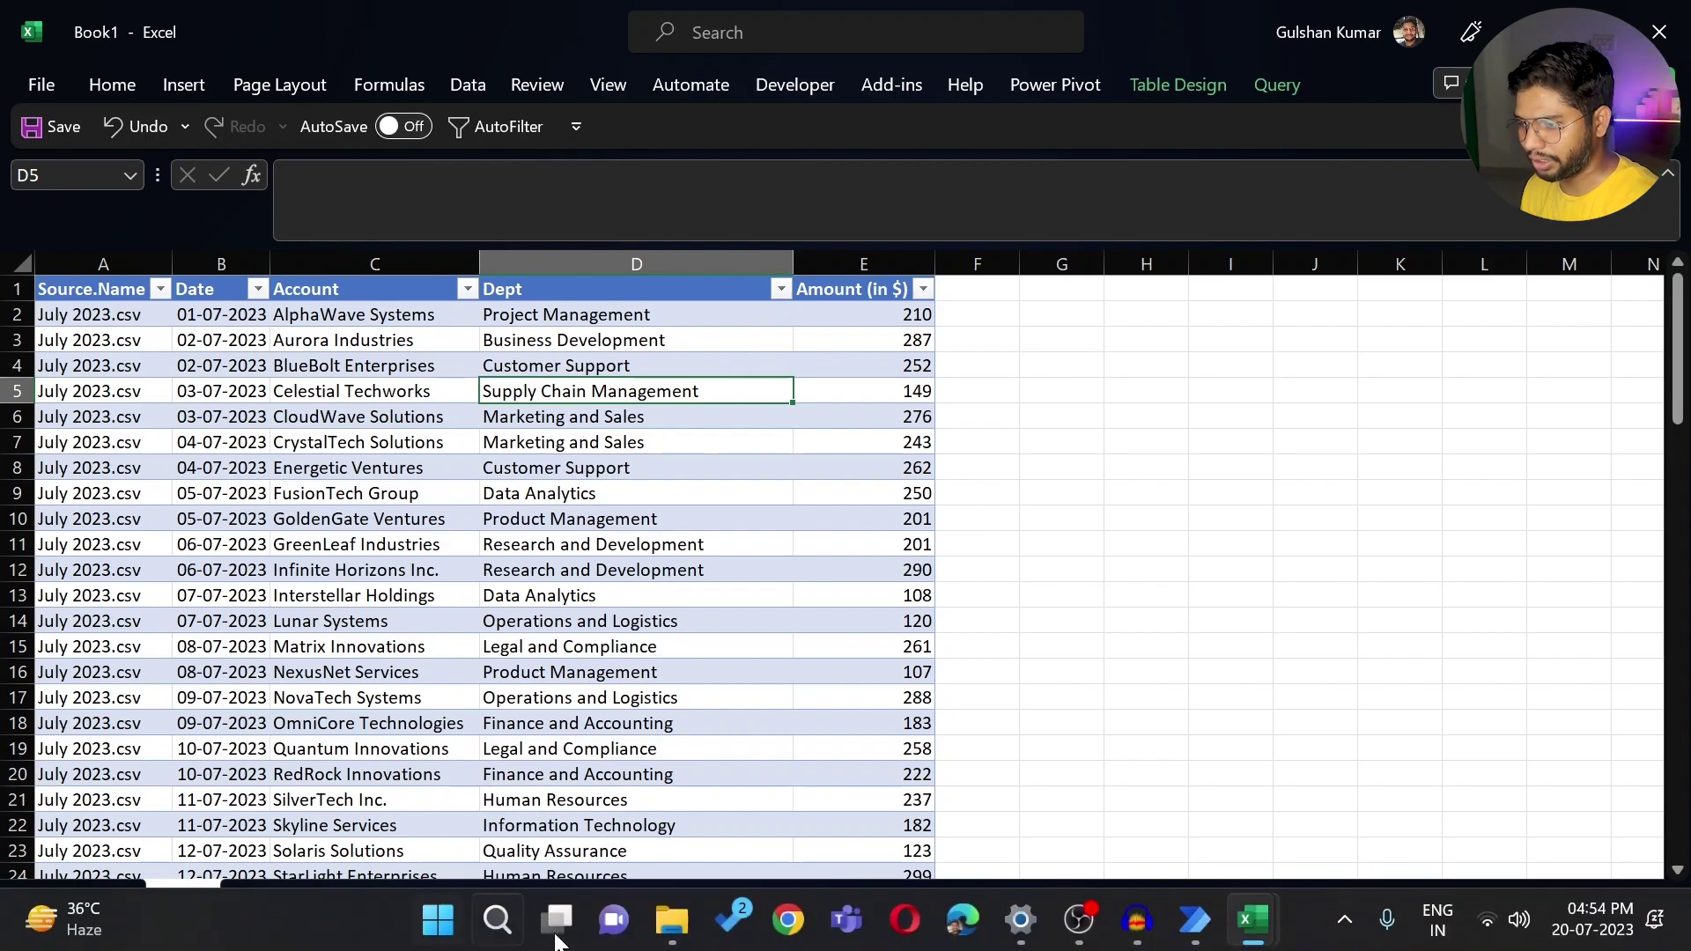
# Step: Copy the project folder's path from File Explorer
pyautogui.click(672, 915)
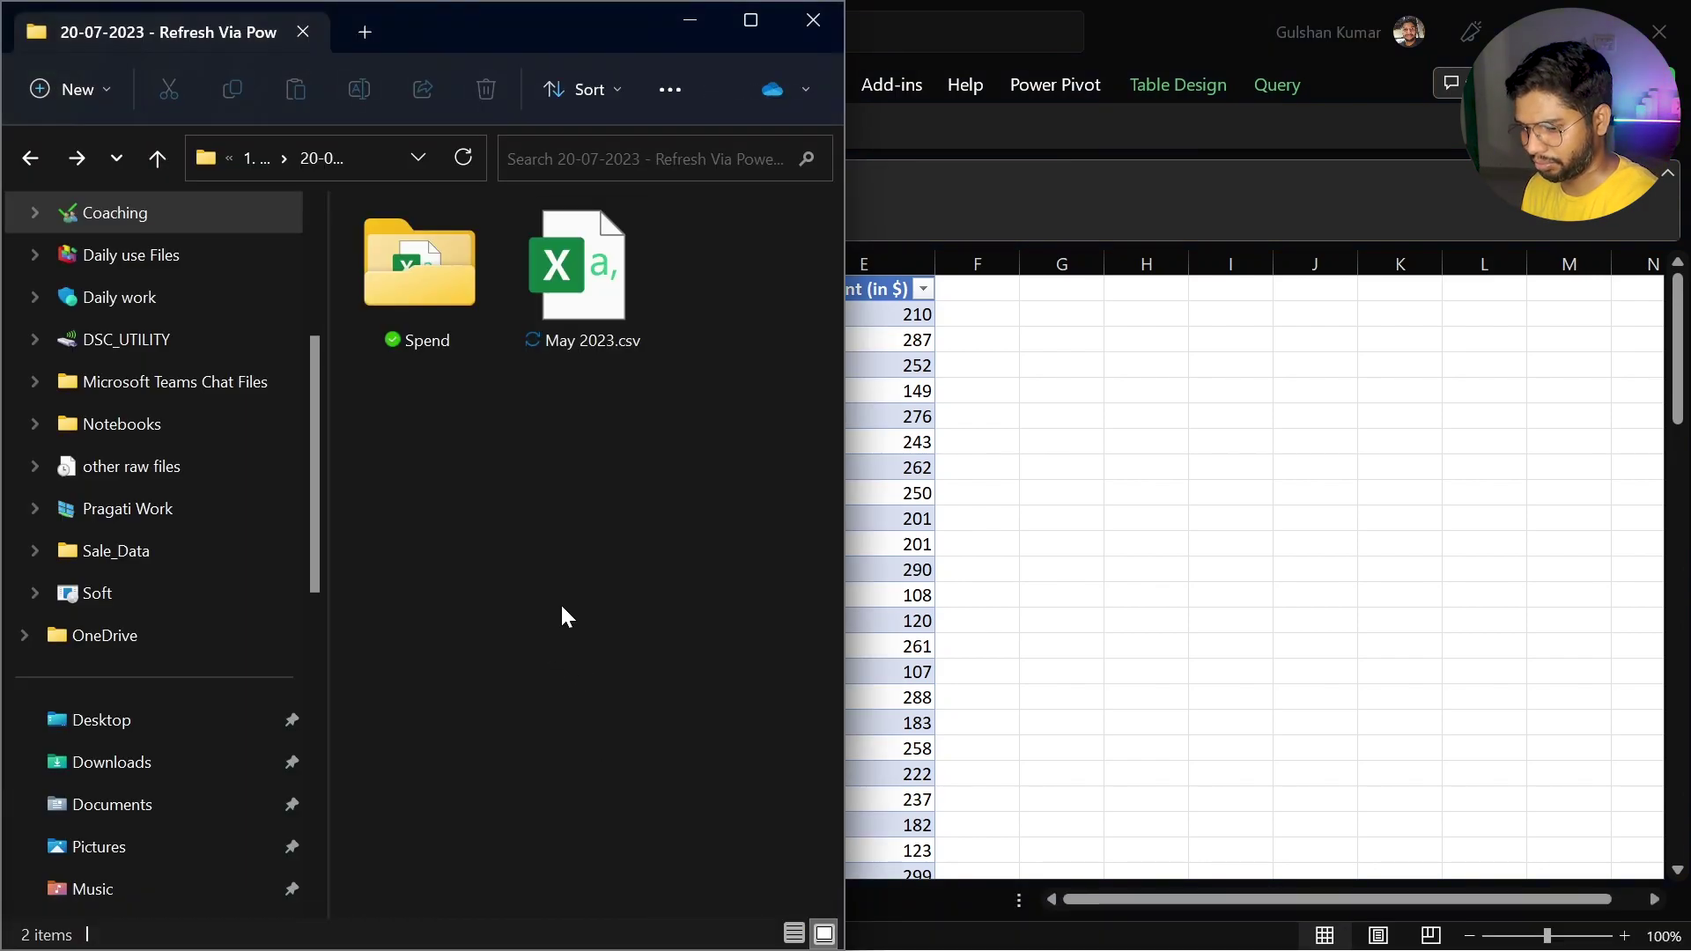
pyautogui.hotkey('alt', 'd')
pyautogui.hotkey('alt', 'Tab')
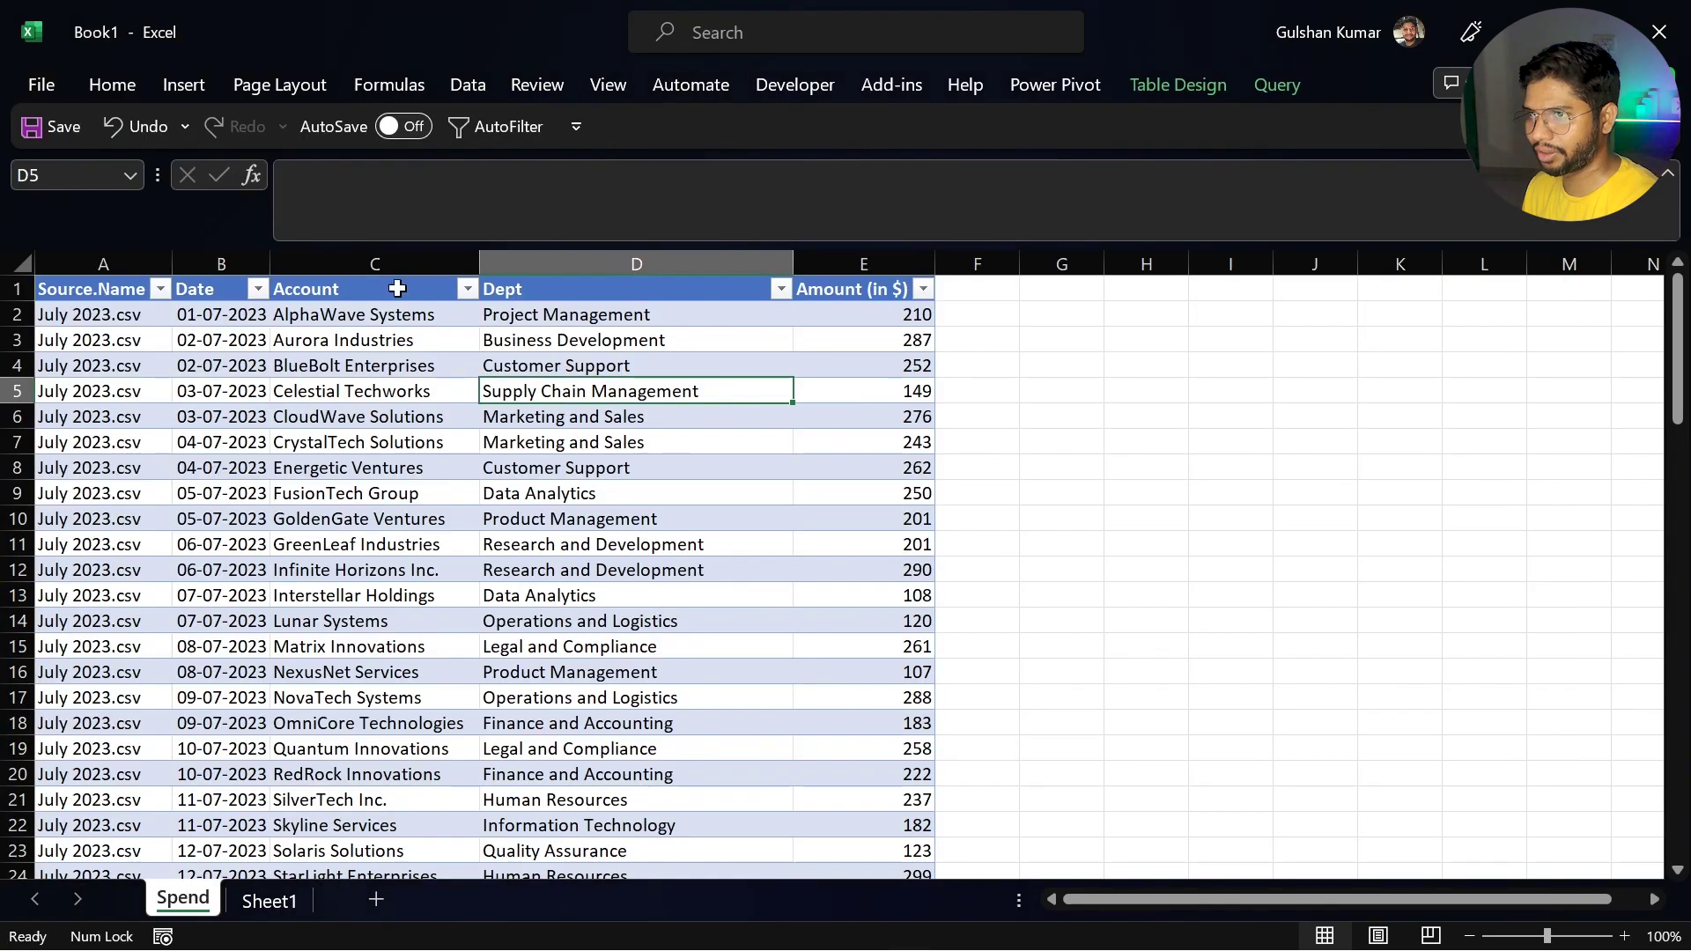
# Step: In Save As, go to the 20-07-2023 - Refresh Via Power Automate folder with Excel Macro-Enabled Workbook type
pyautogui.click(42, 85)
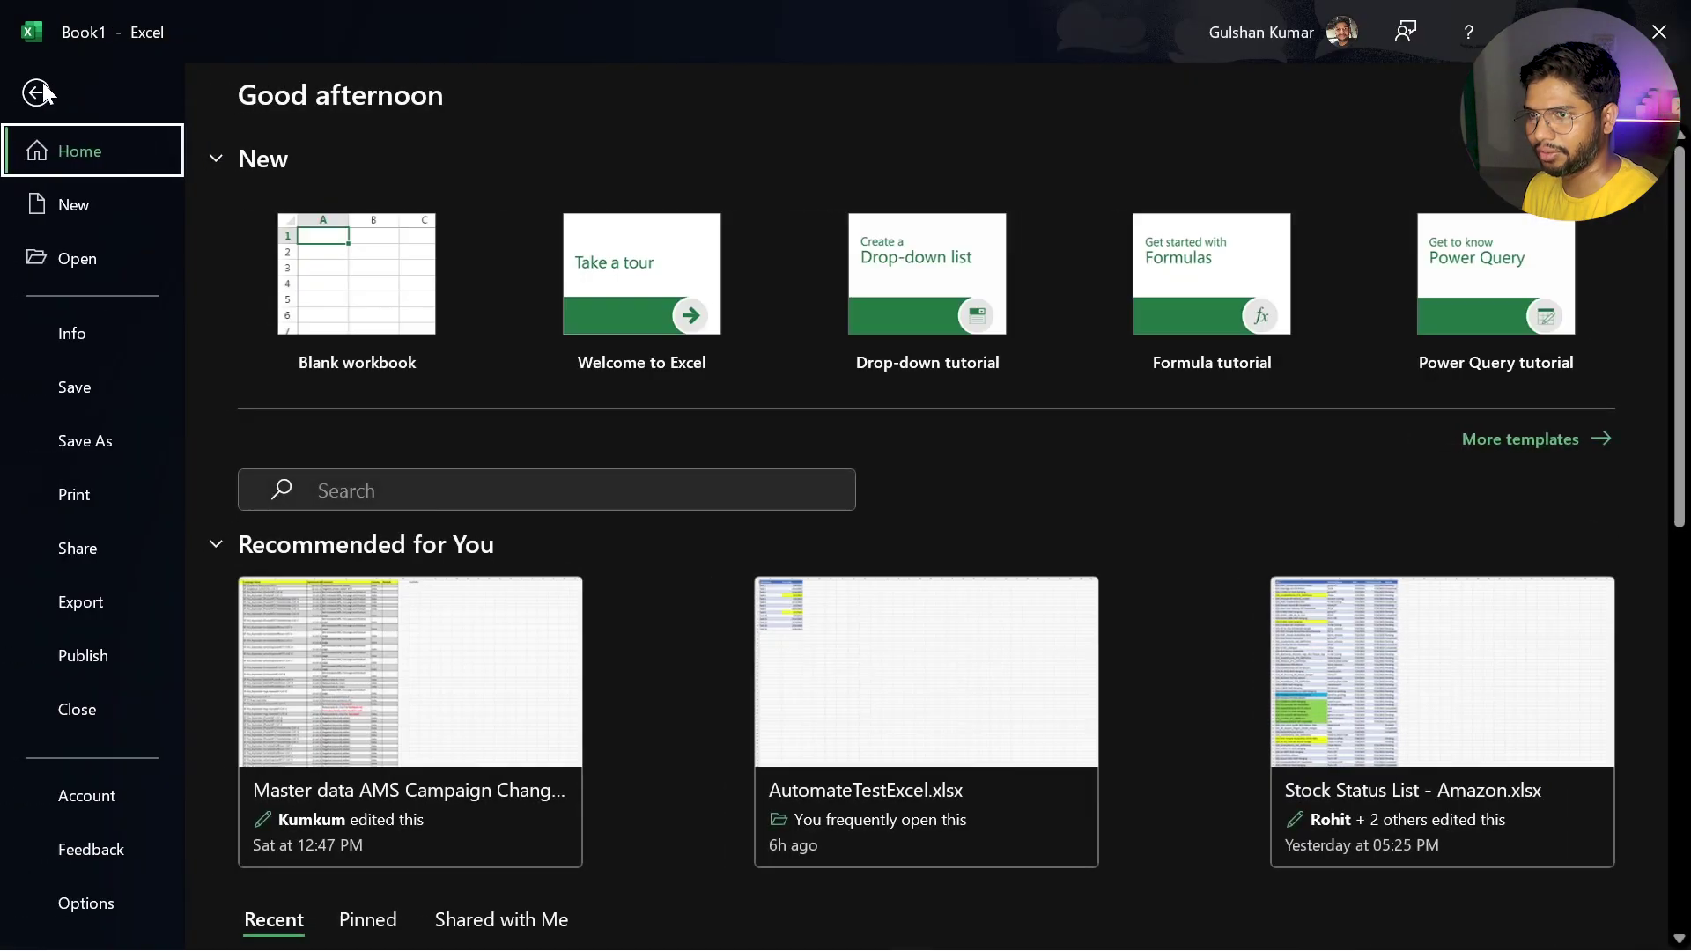
pyautogui.click(86, 441)
pyautogui.click(347, 637)
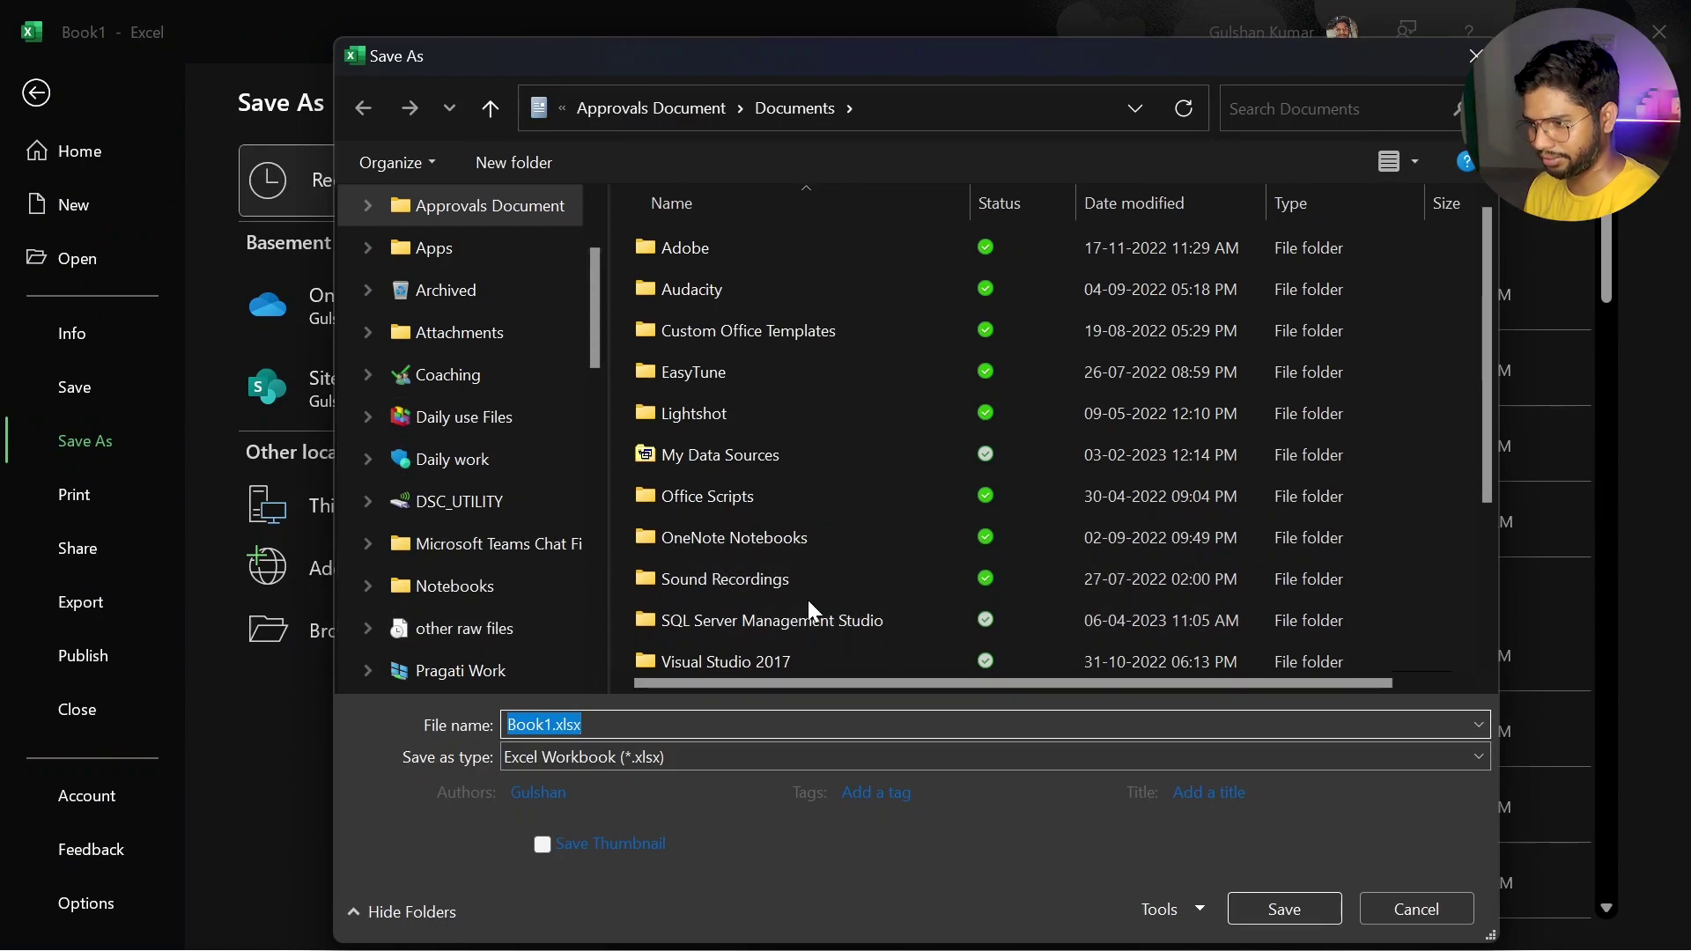
pyautogui.hotkey('ctrl', 'v')
pyautogui.press('Return')
pyautogui.click(716, 759)
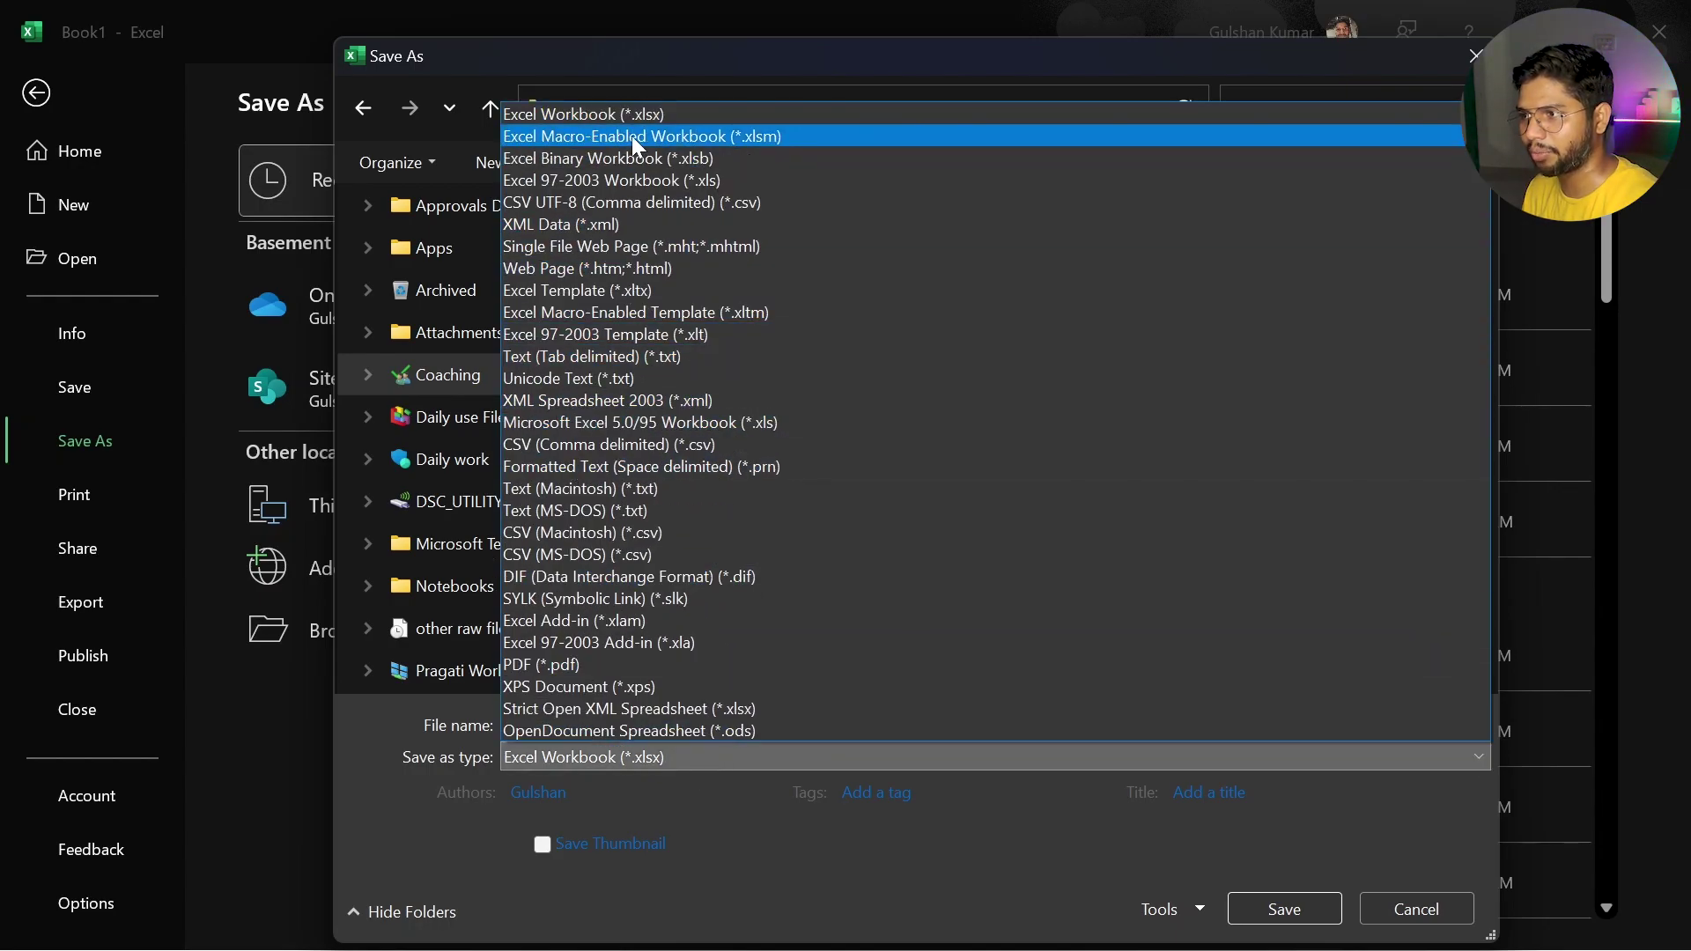
pyautogui.click(634, 137)
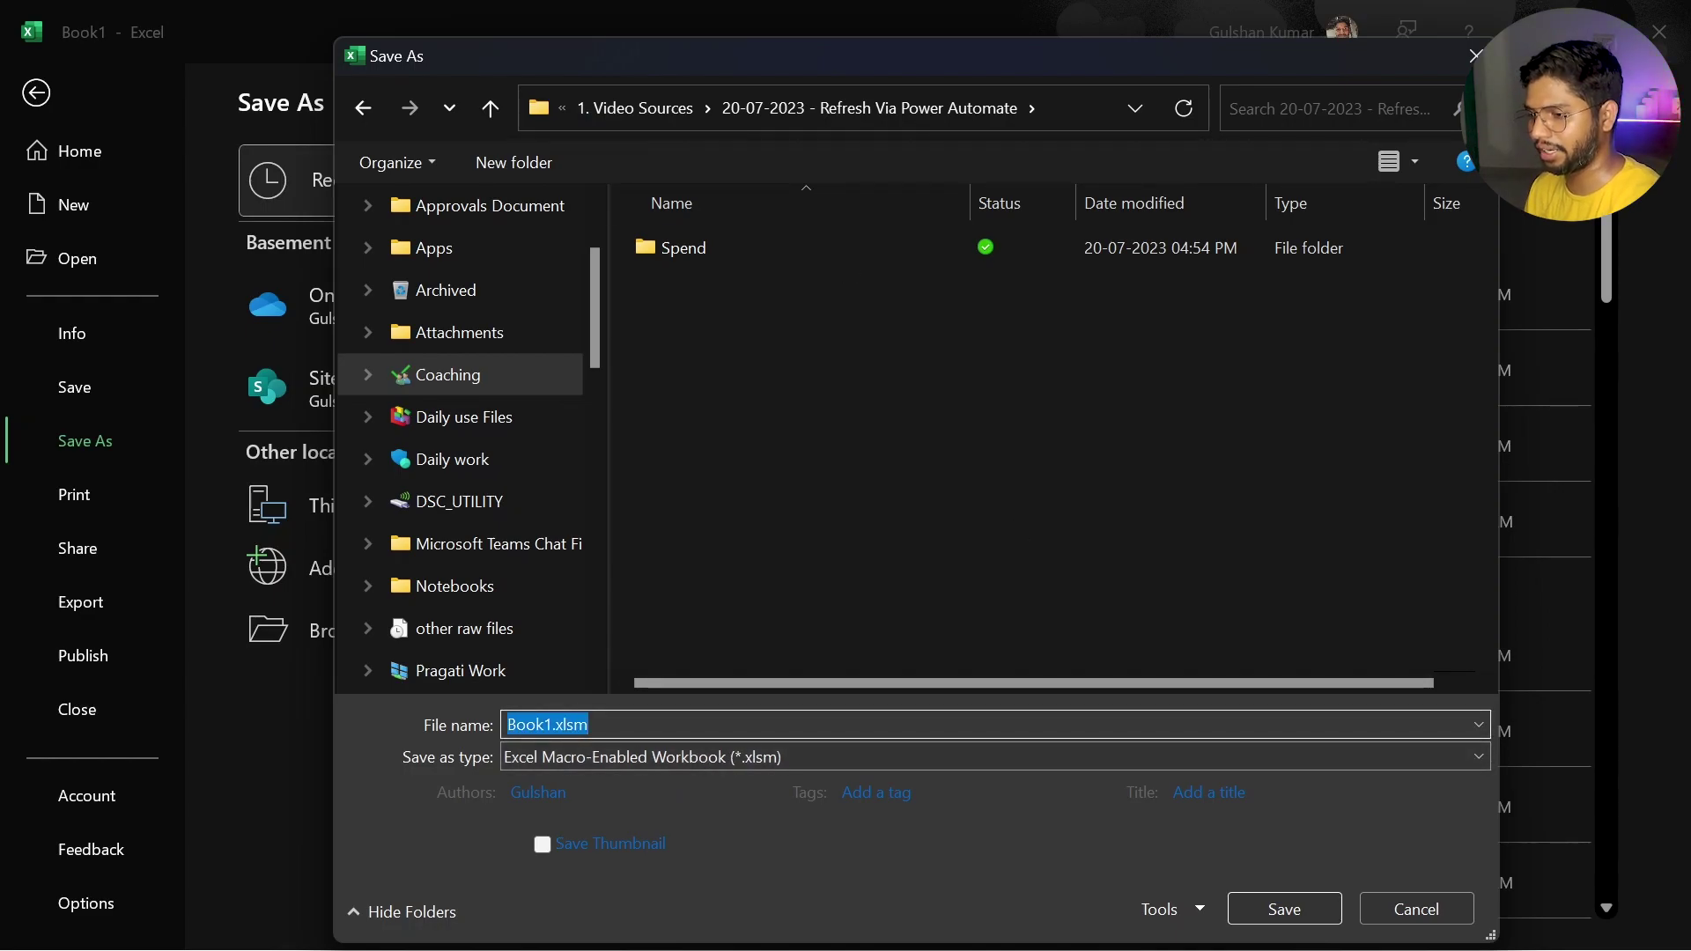
# Step: Name the file Master, save it as Master.xlsm, and close Excel
pyautogui.click(508, 724)
pyautogui.doubleClick(538, 724)
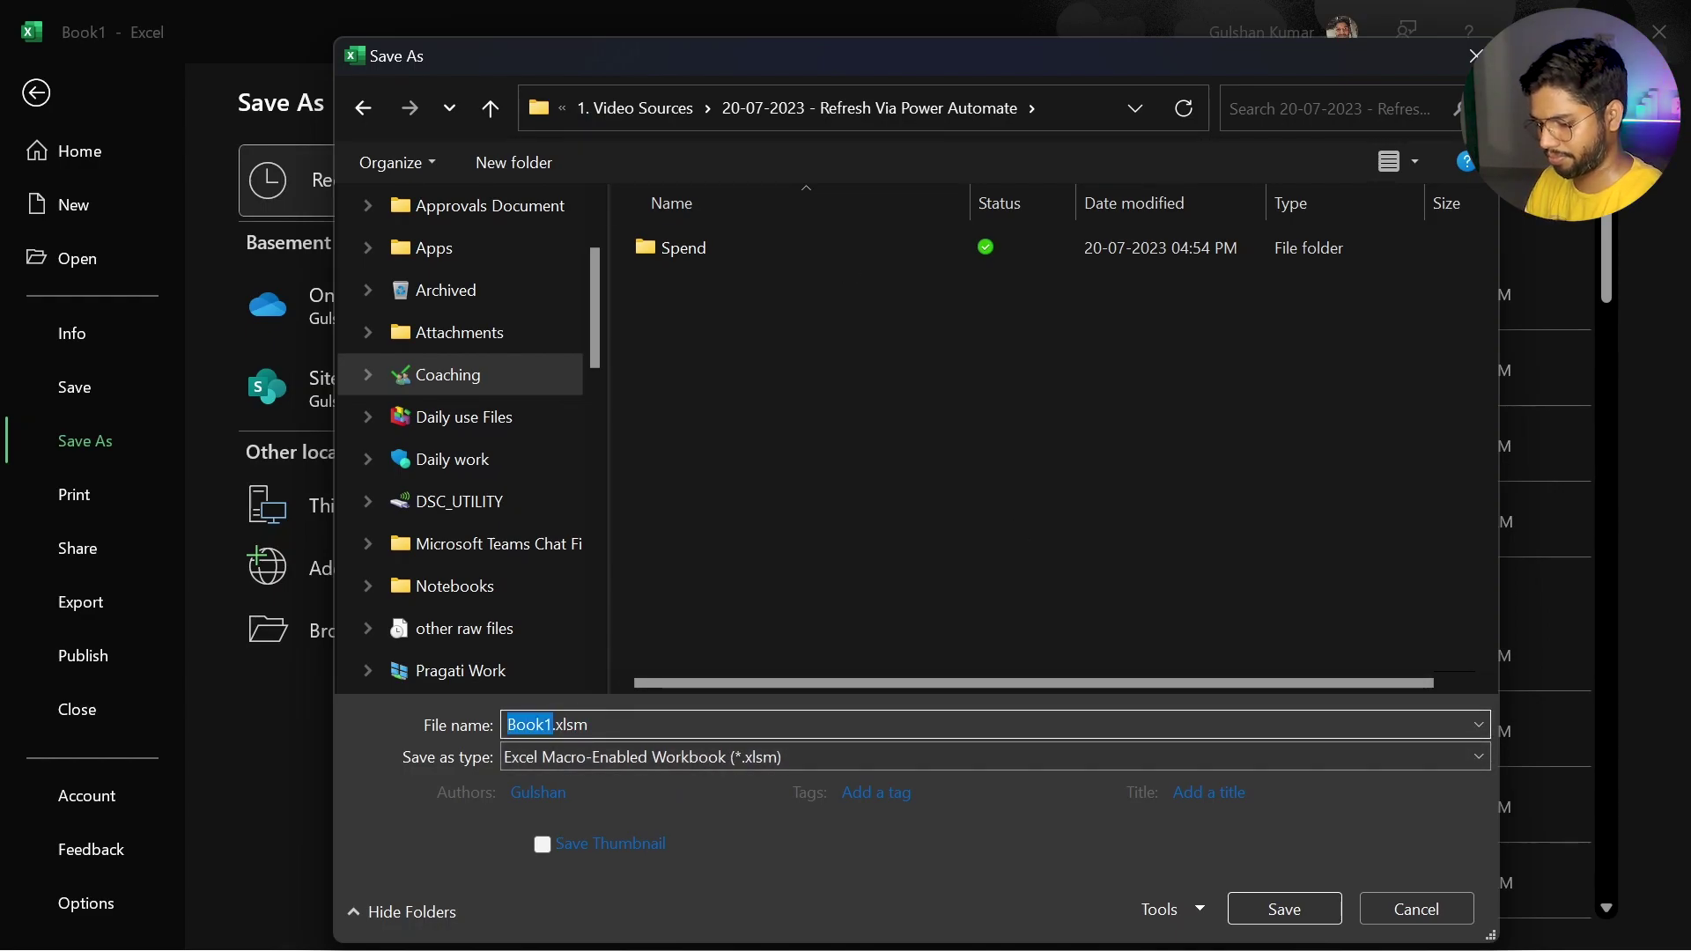
pyautogui.write('Master')
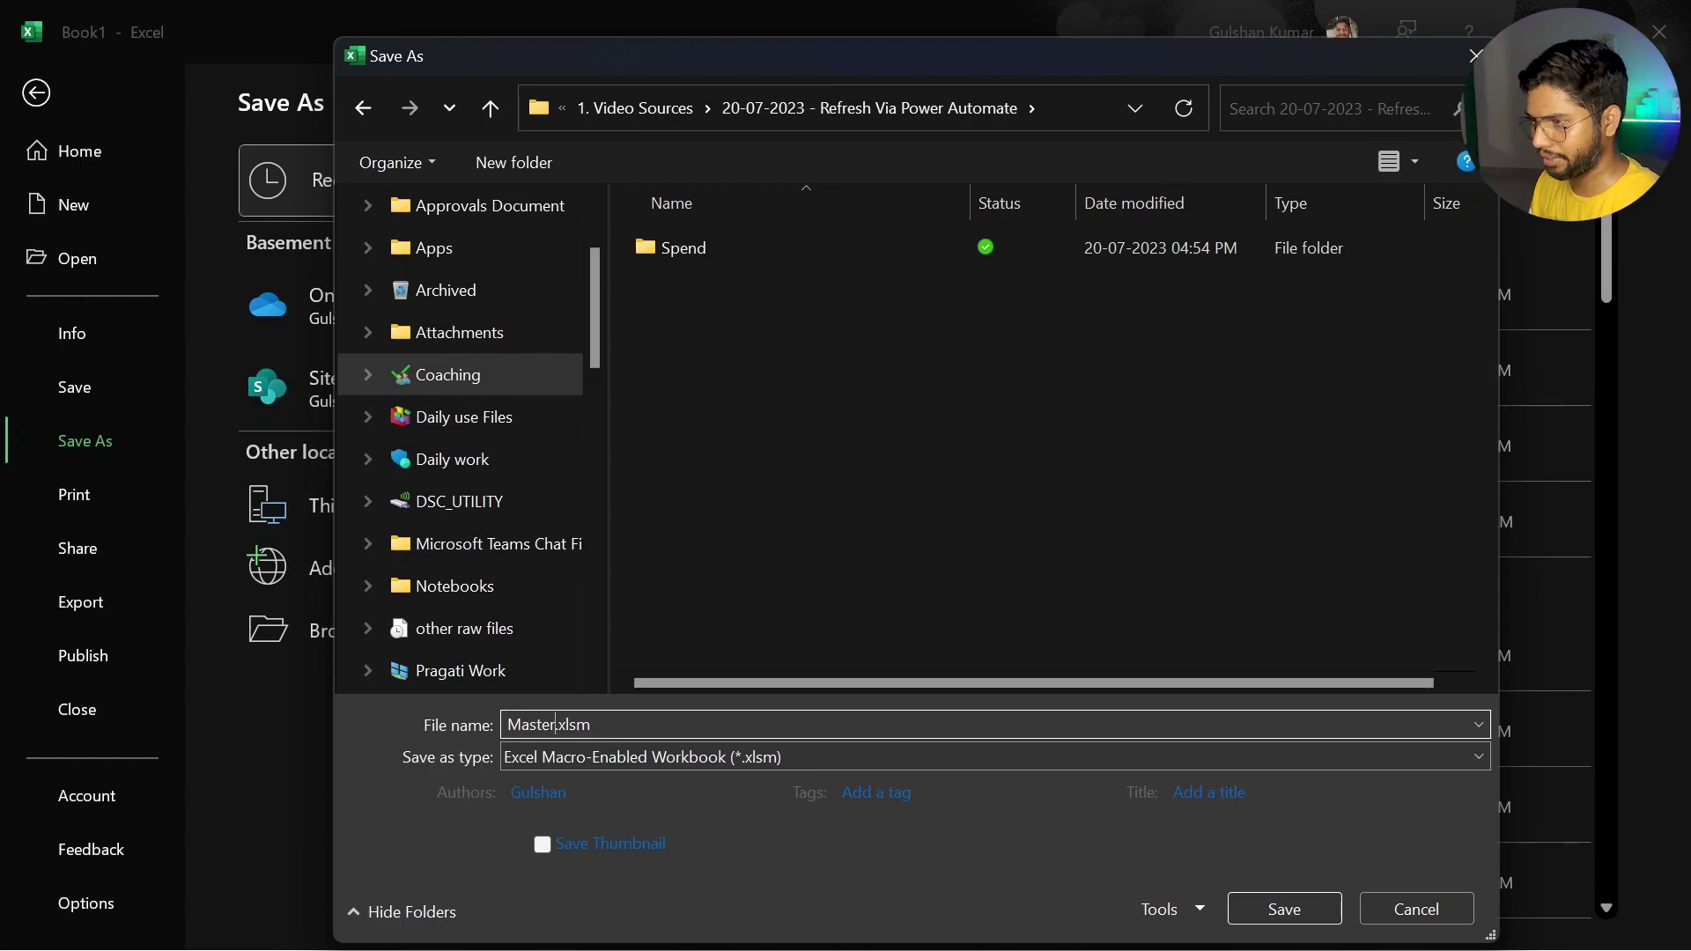
pyautogui.click(1283, 908)
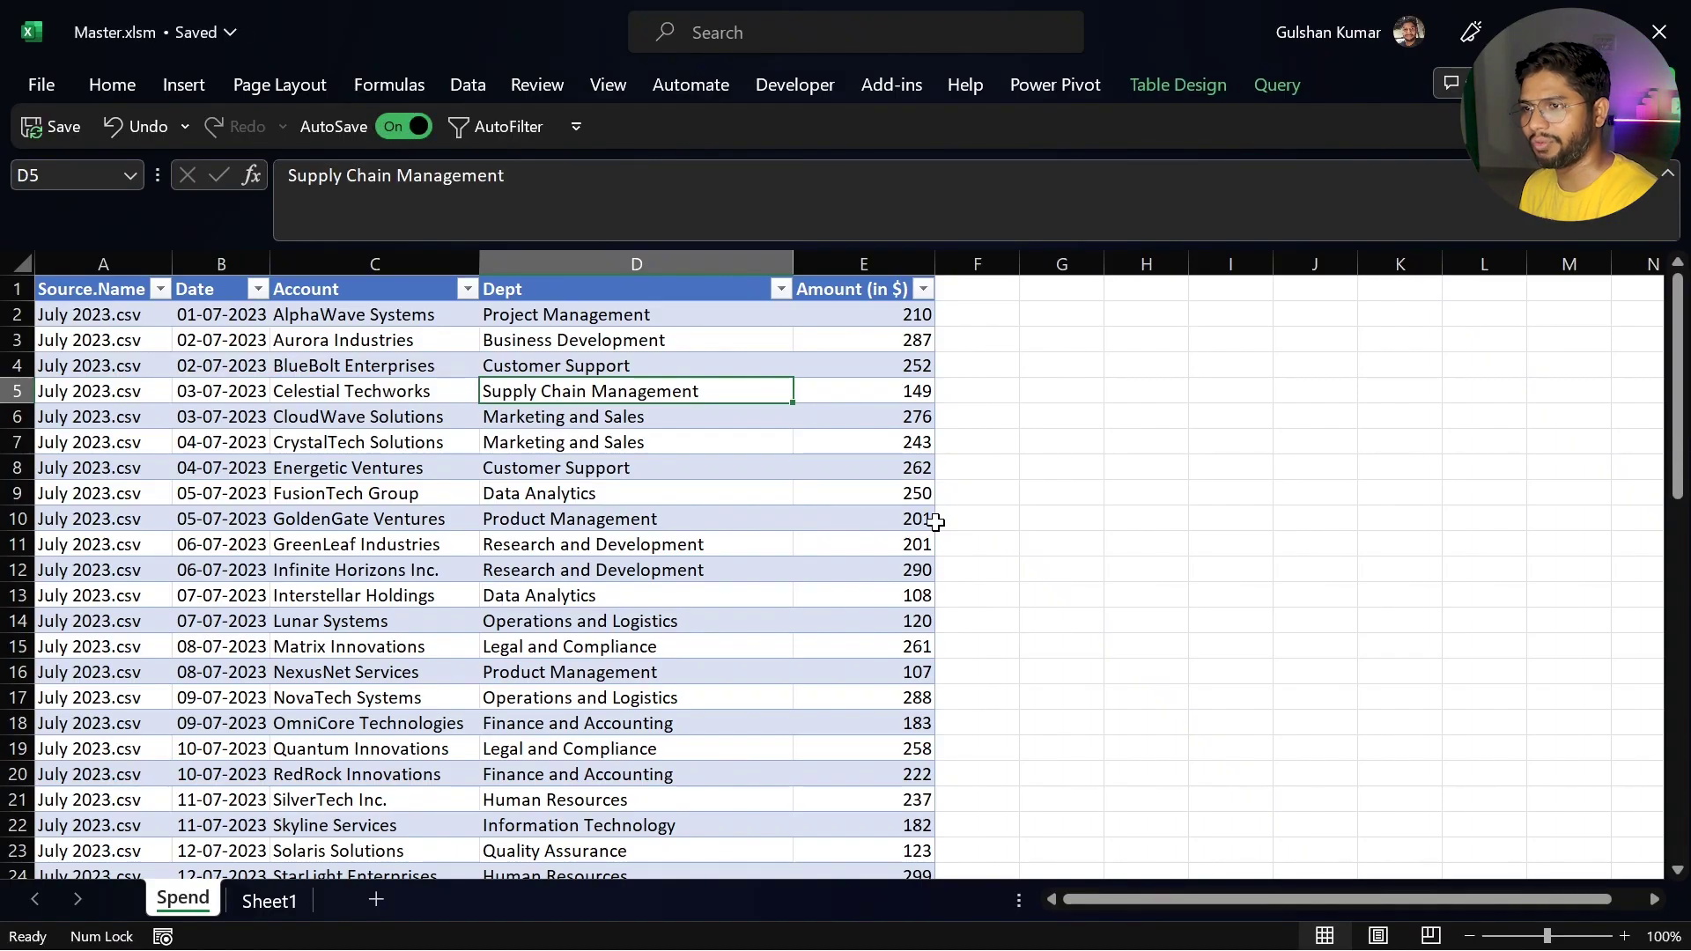
pyautogui.click(1658, 32)
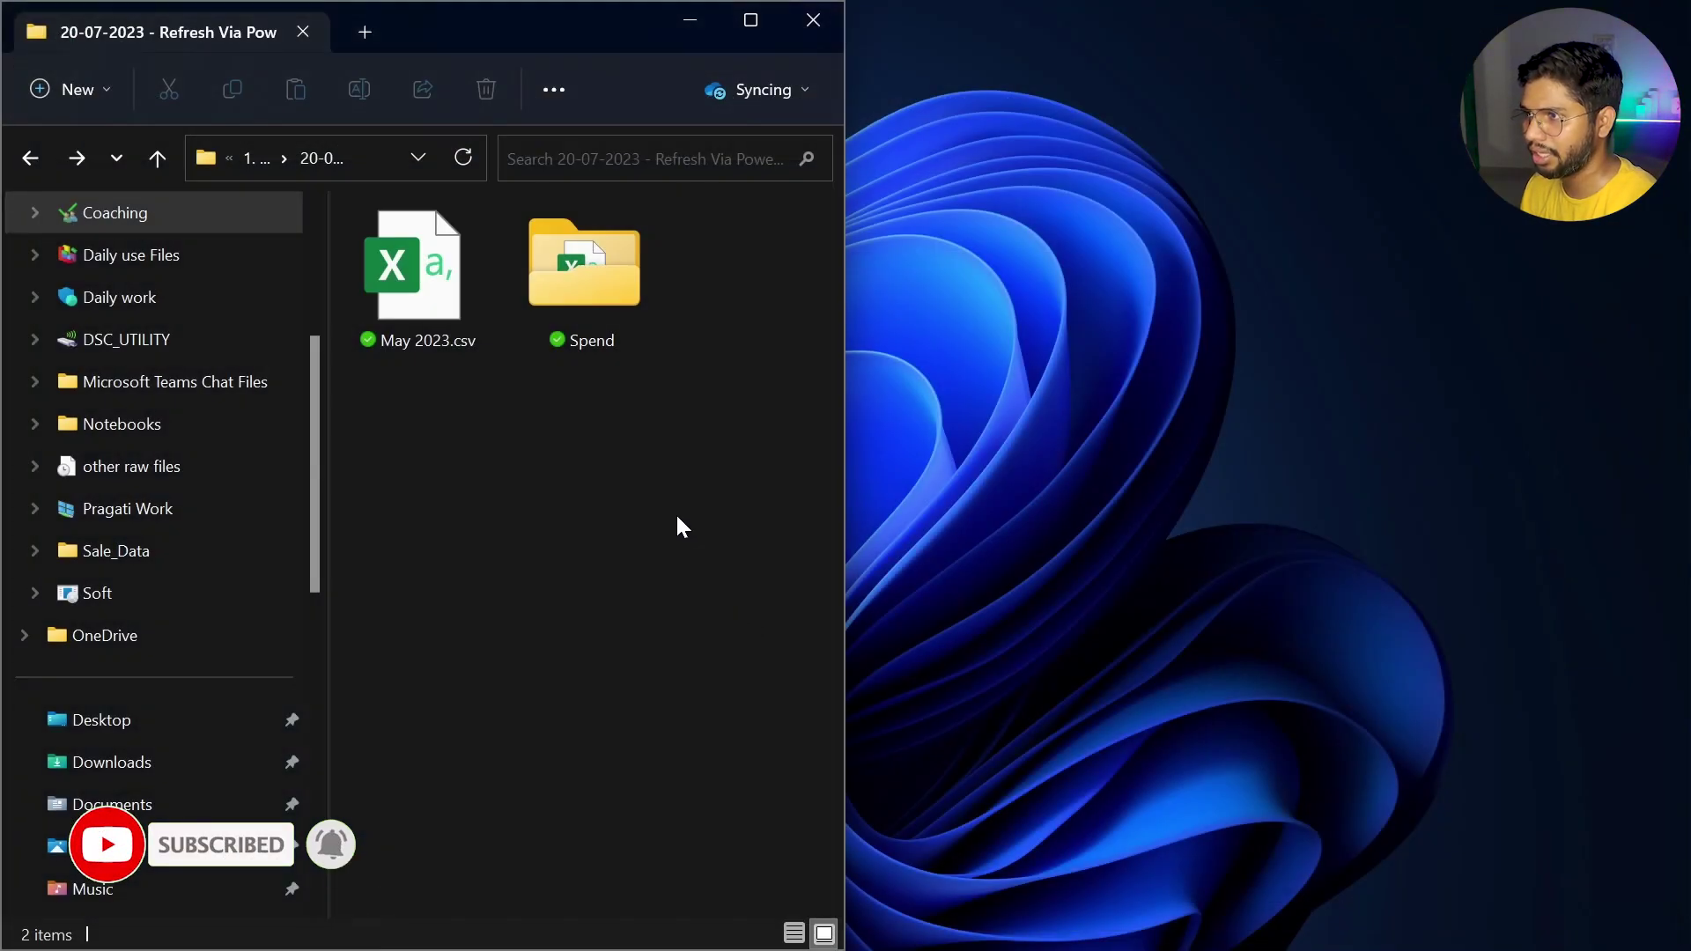
# Step: Maximize File Explorer and drag May 2023.csv back into the Spend folder
pyautogui.click(751, 19)
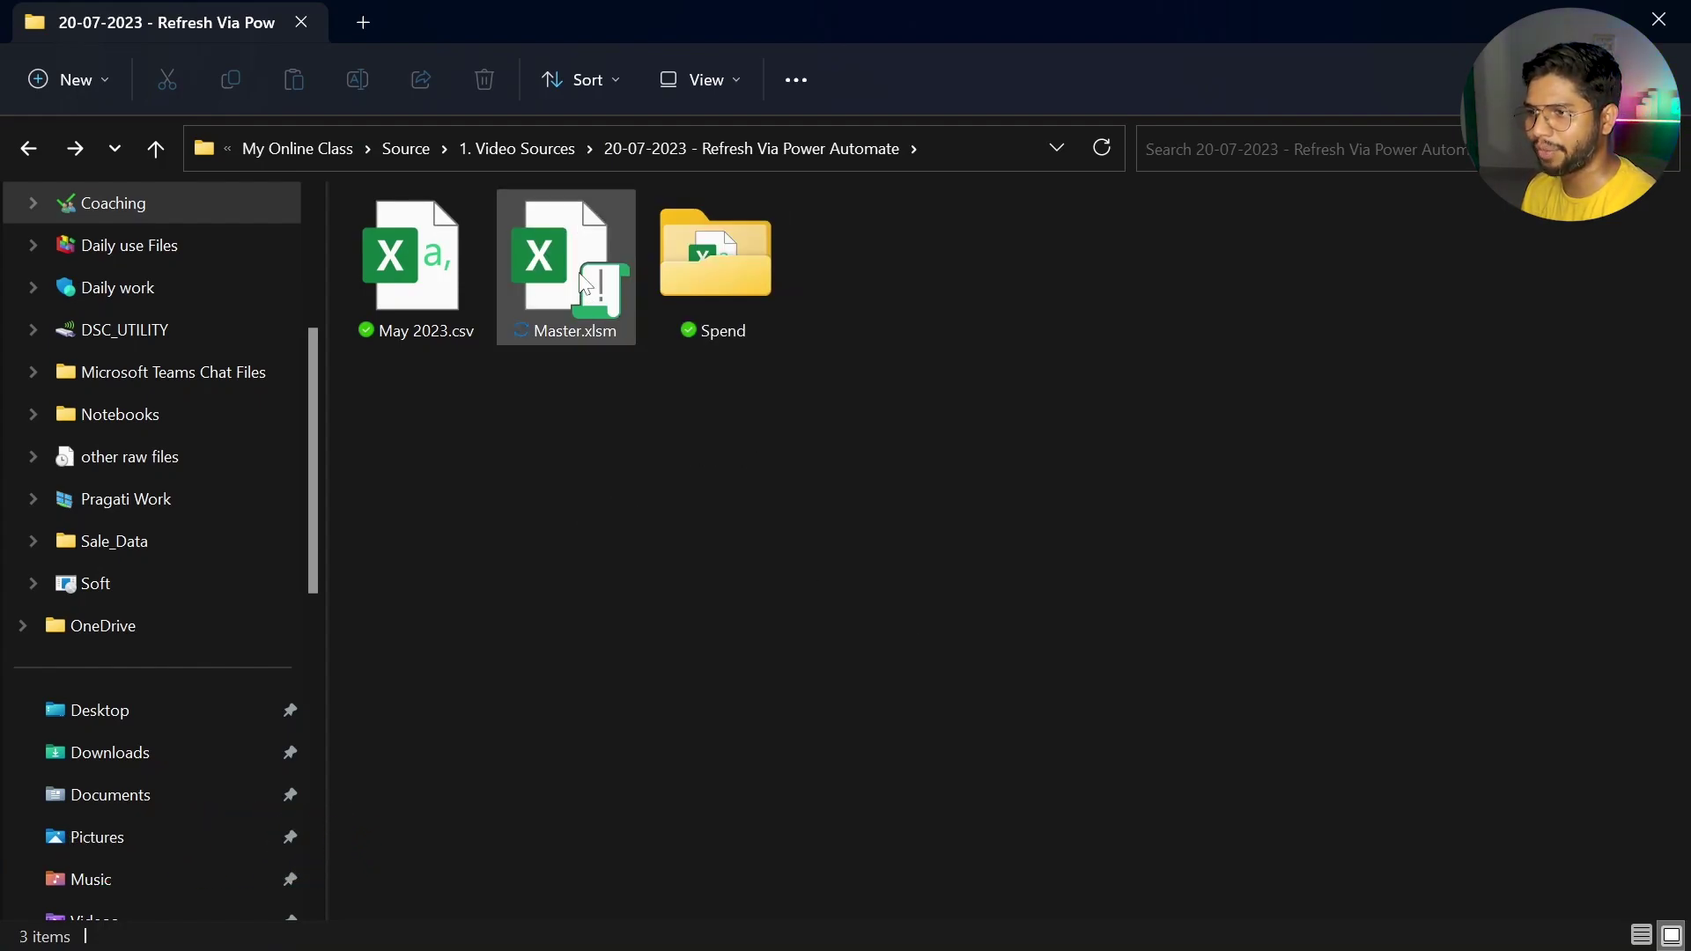
pyautogui.moveTo(431, 277); pyautogui.dragTo(715, 264)
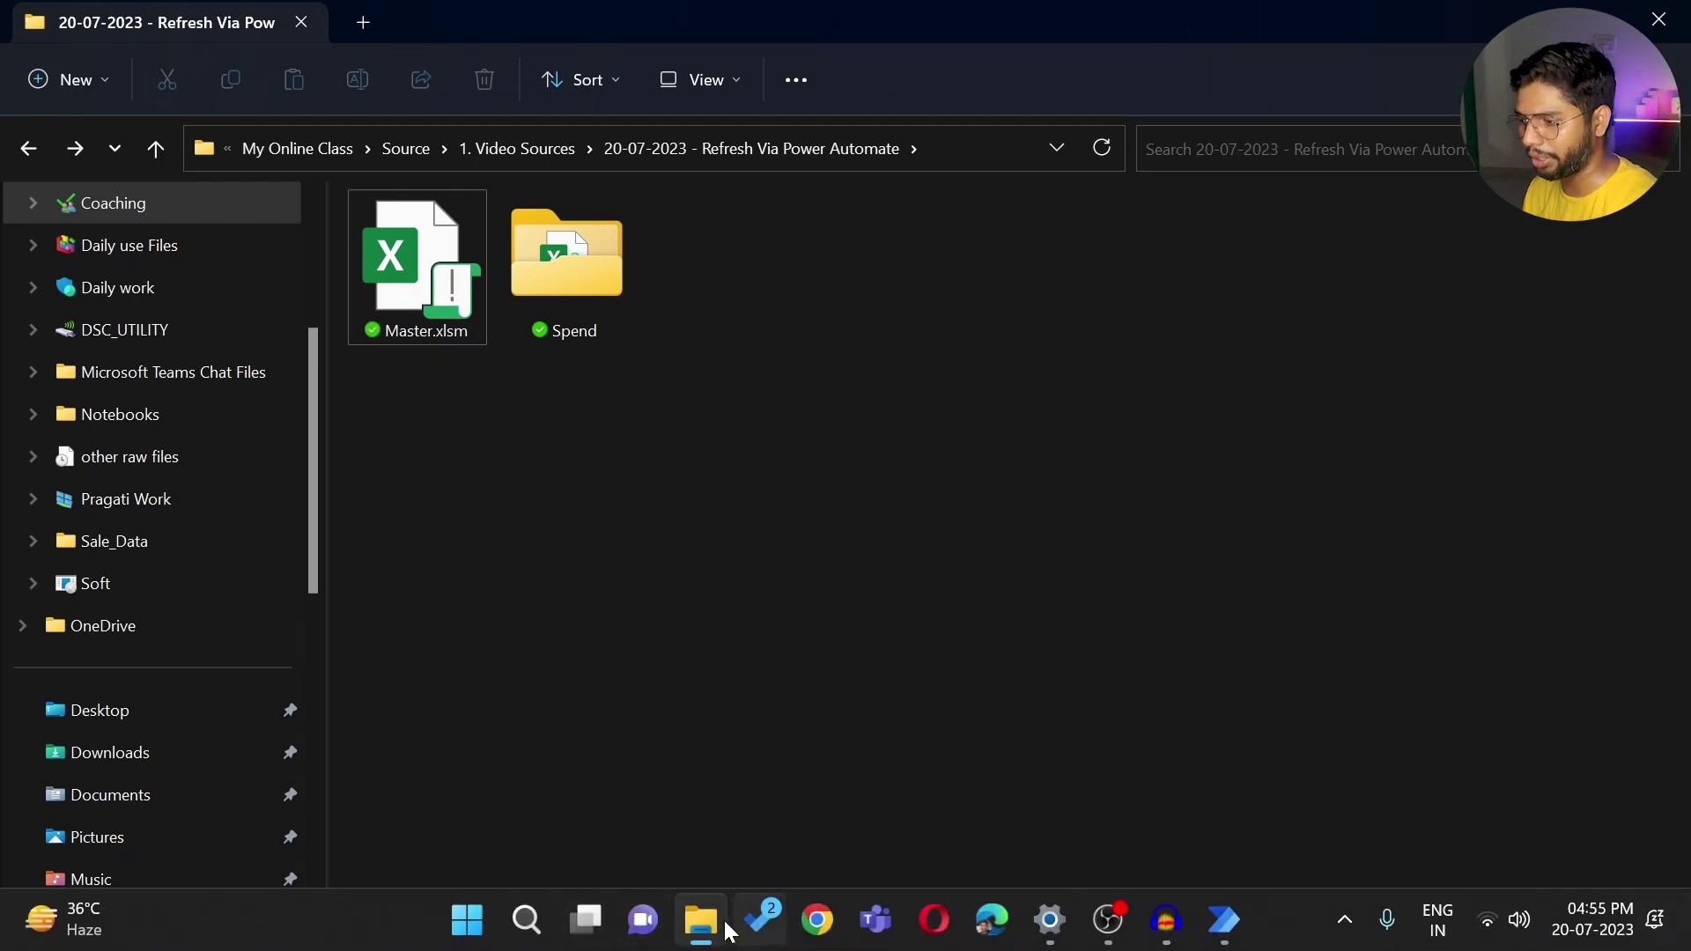
# Step: Create a new desktop flow named Test Refresh
pyautogui.click(1232, 931)
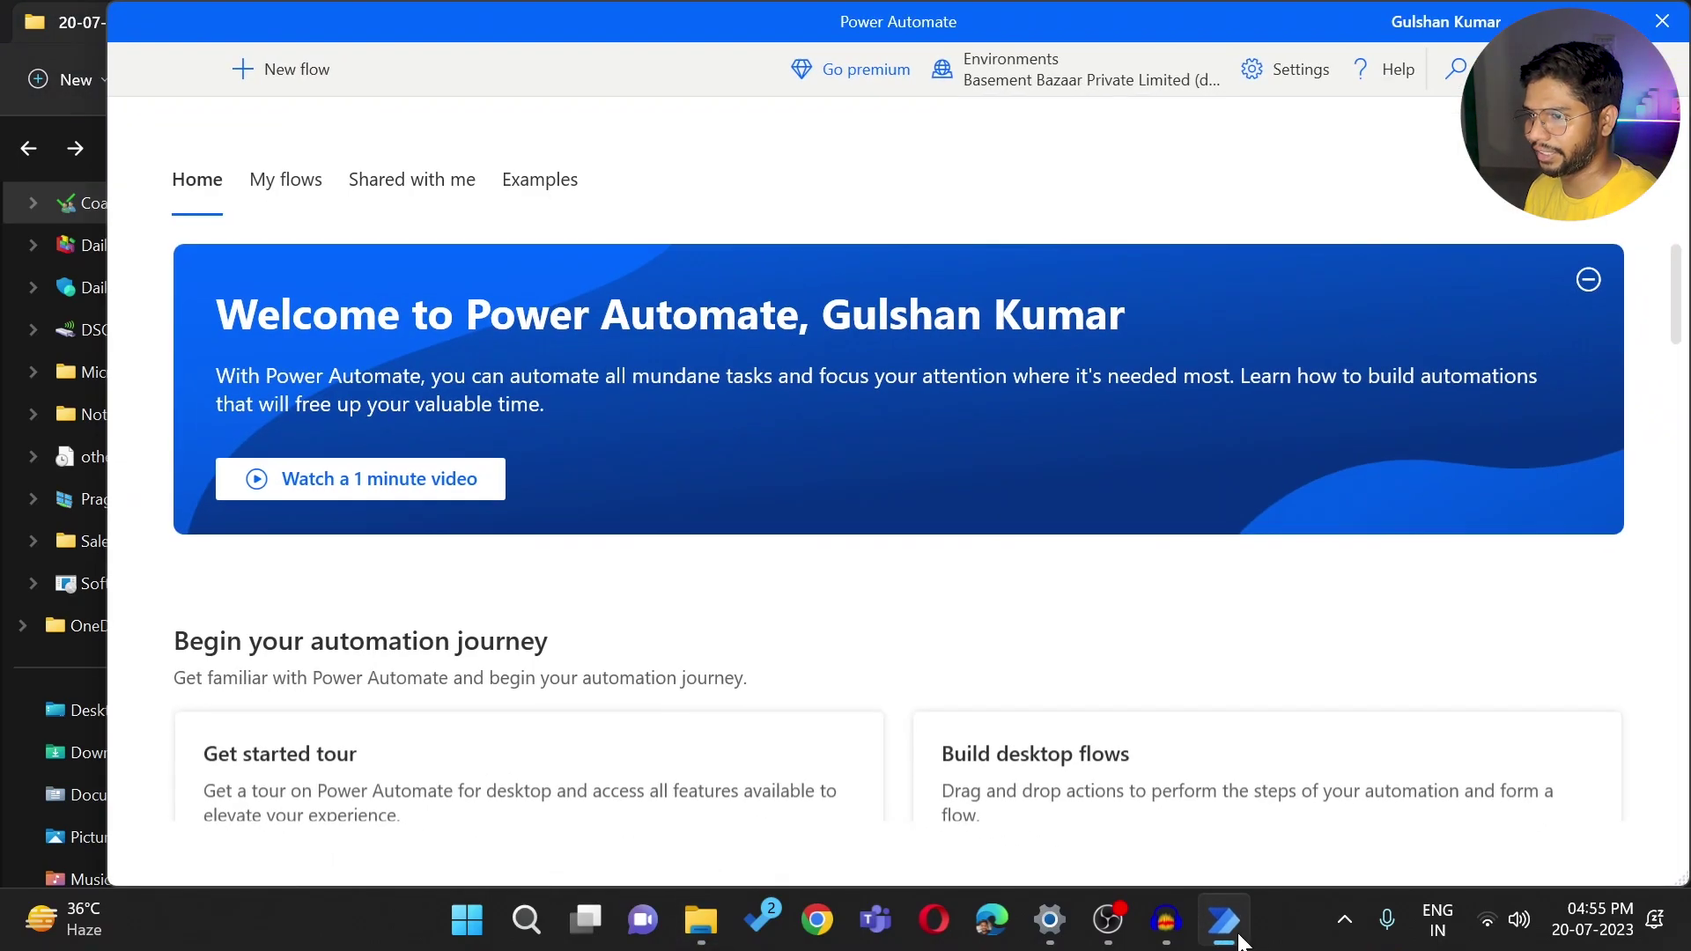
pyautogui.click(281, 72)
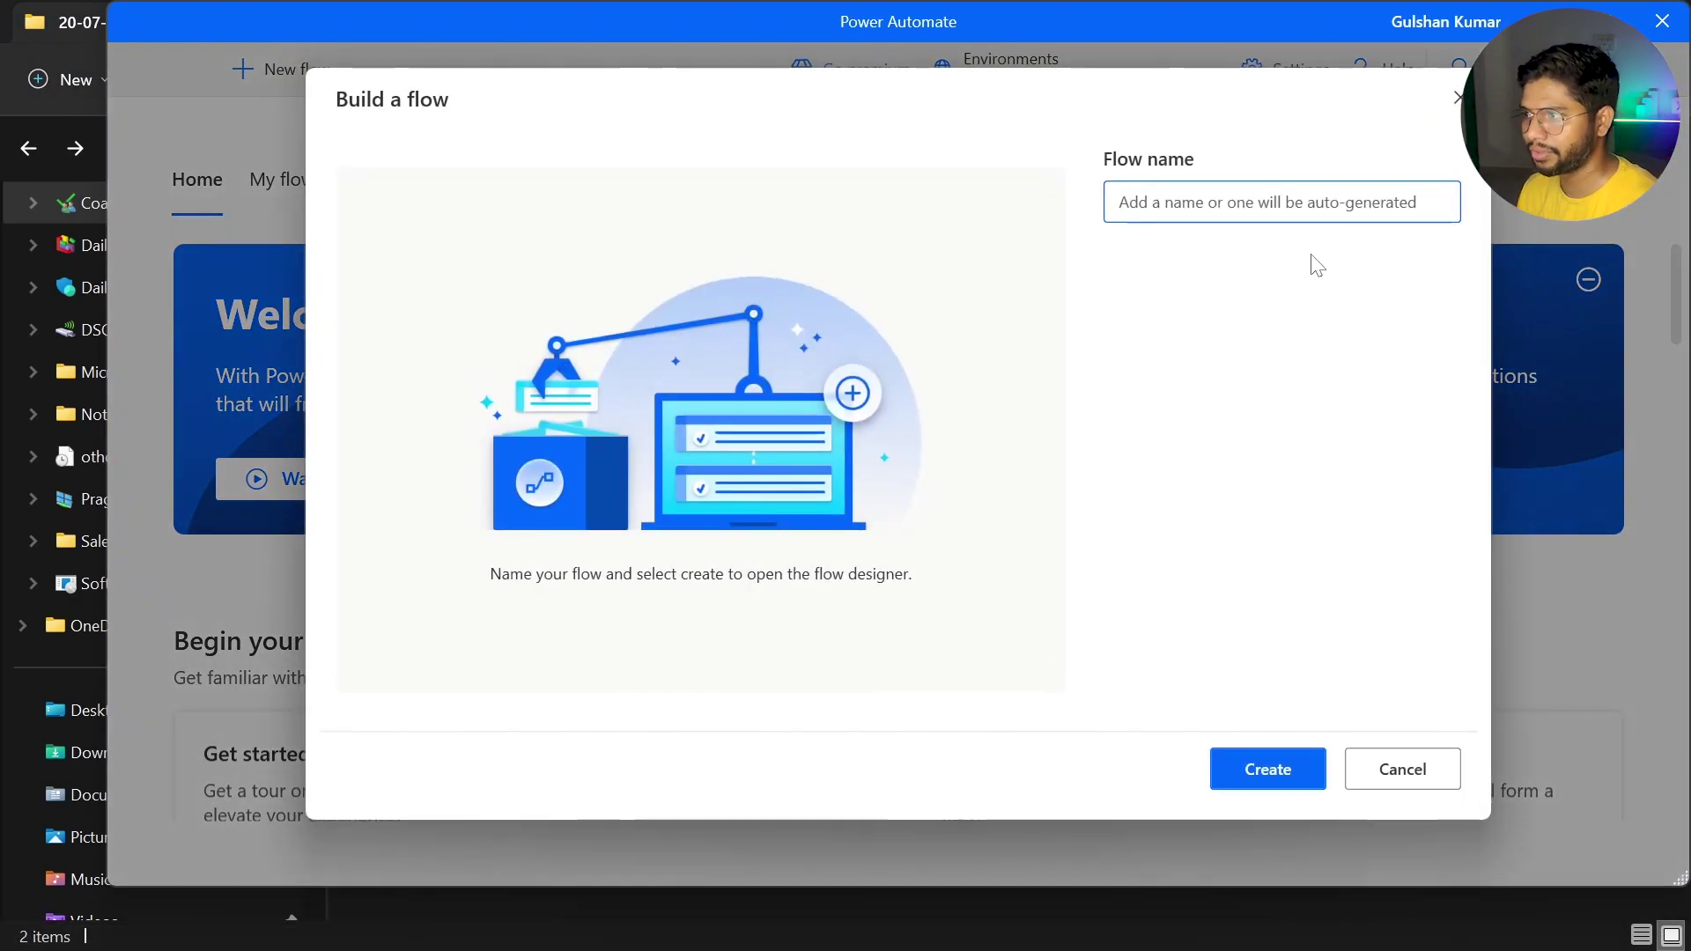
pyautogui.write('Te')
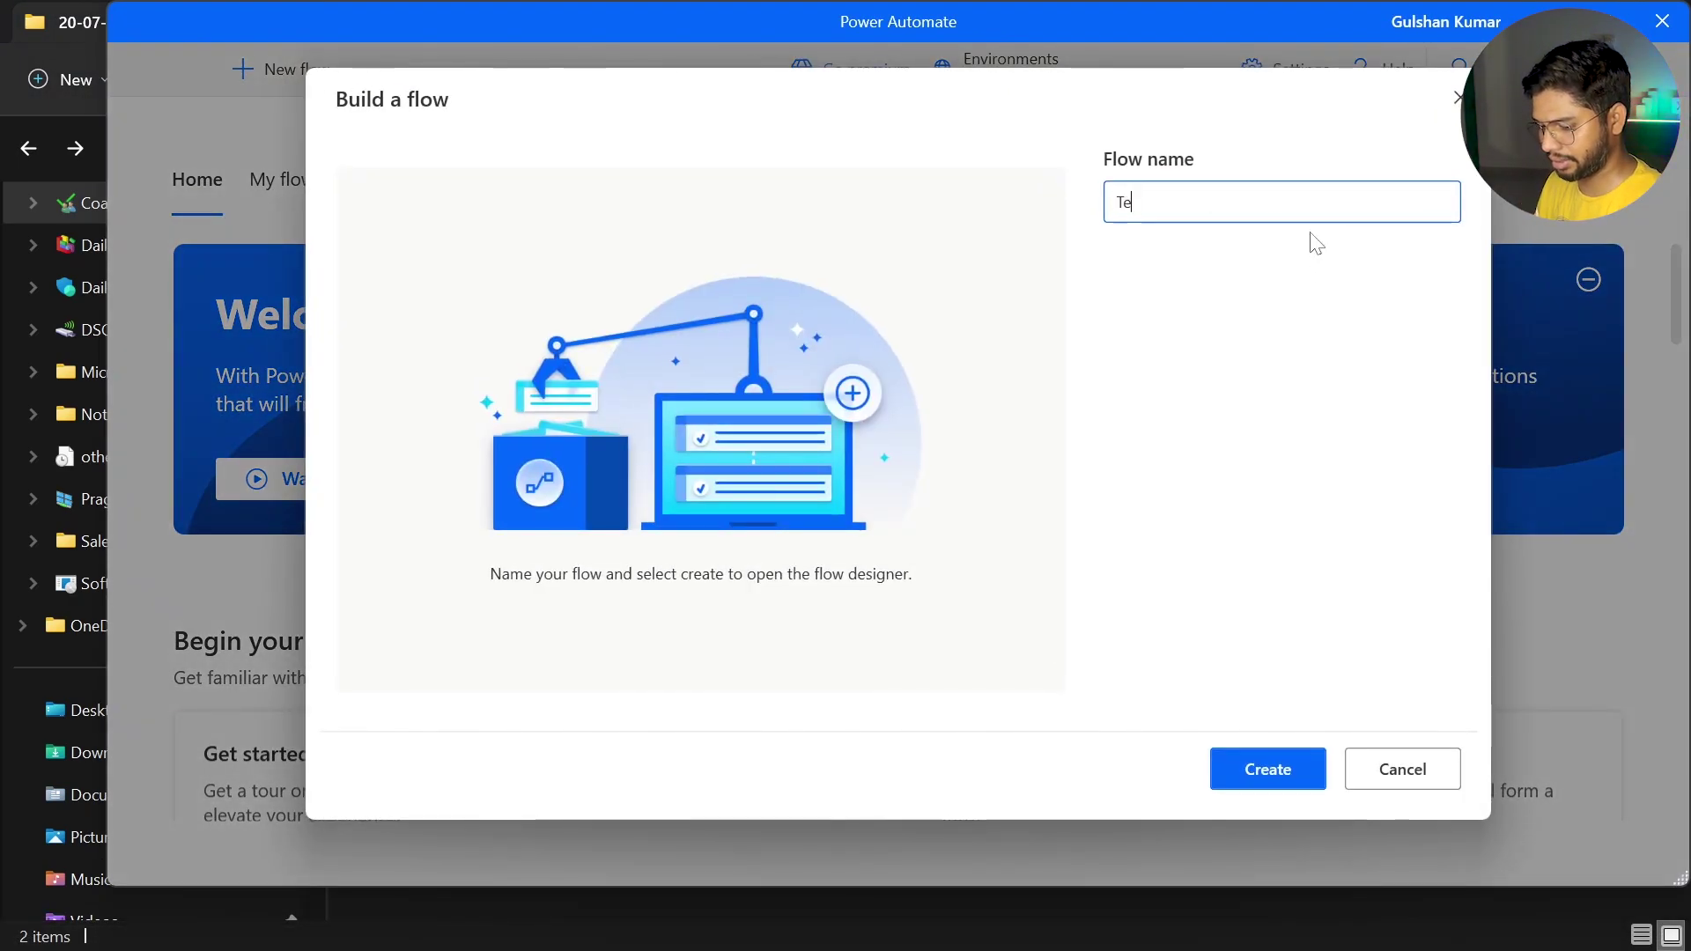
pyautogui.write('st R')
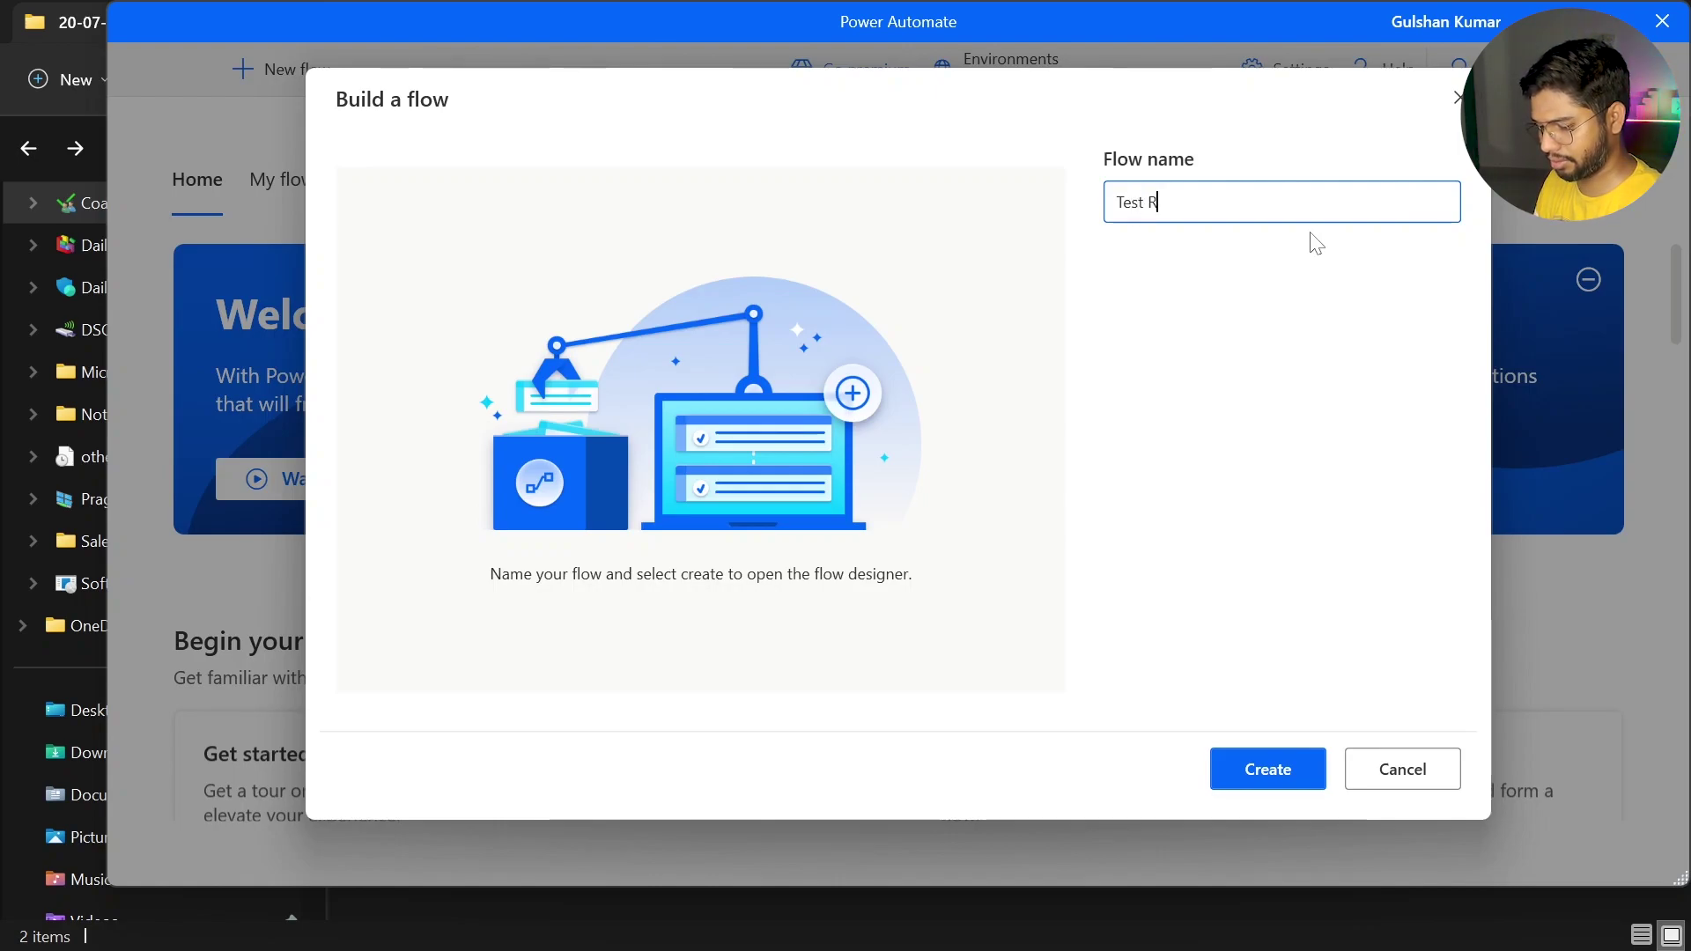
pyautogui.write('efresh')
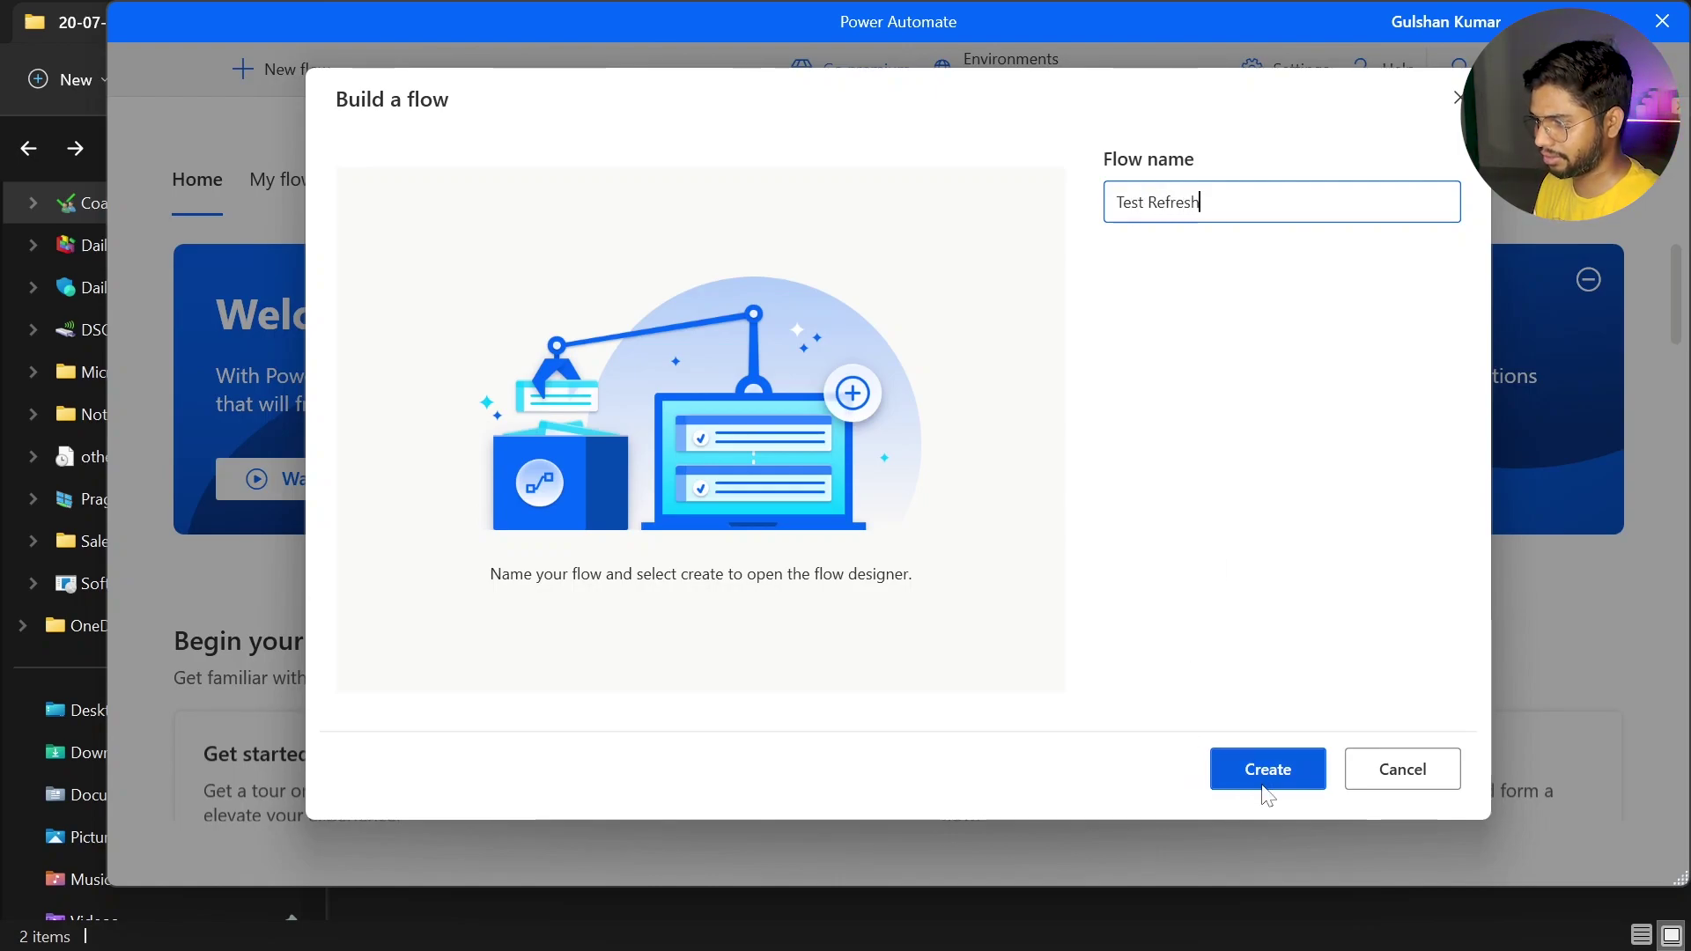
pyautogui.click(1267, 789)
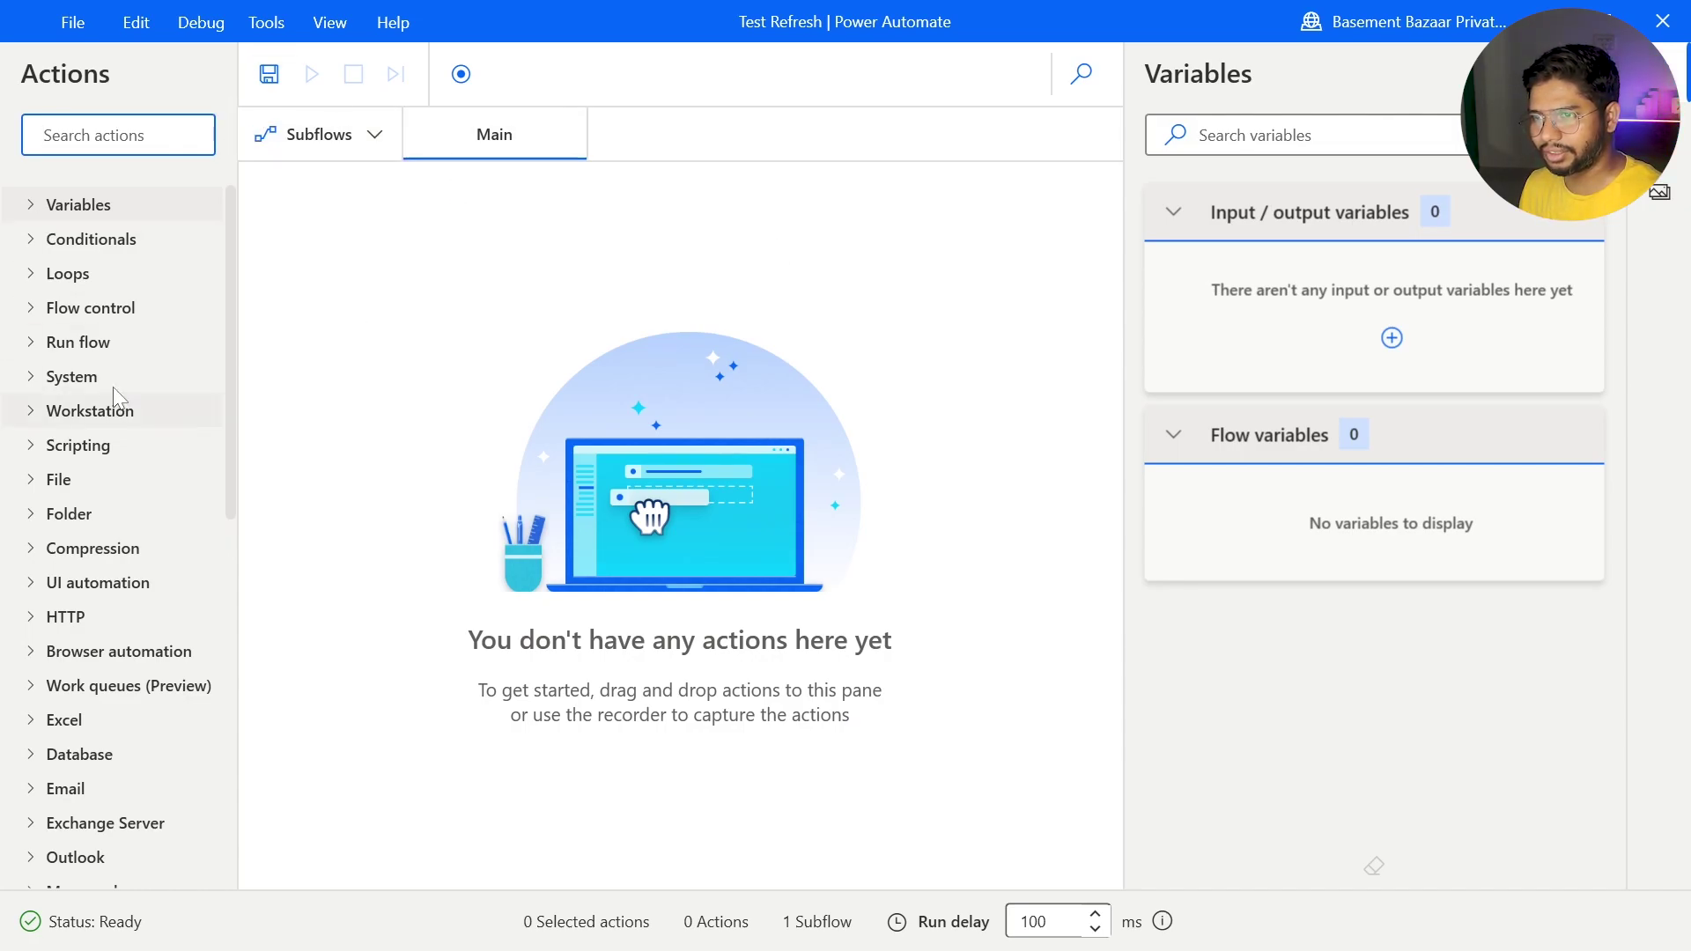
# Step: Add a Launch Excel action that opens the Master.xlsm document
pyautogui.click(118, 135)
pyautogui.write('exce')
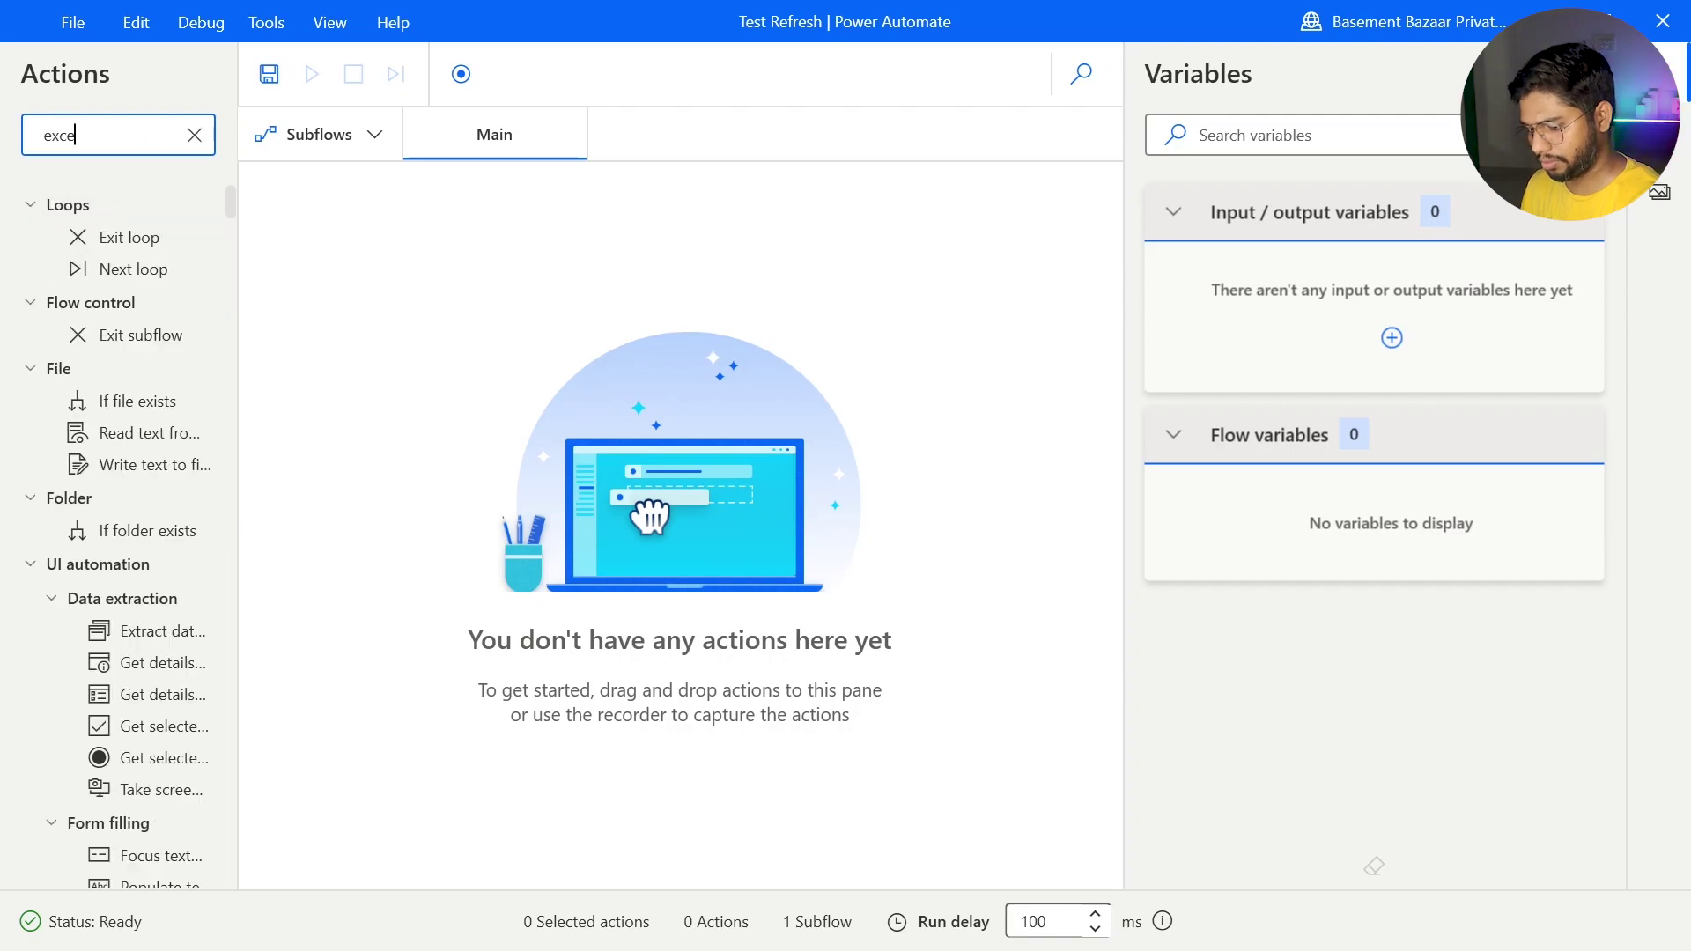
pyautogui.write('l')
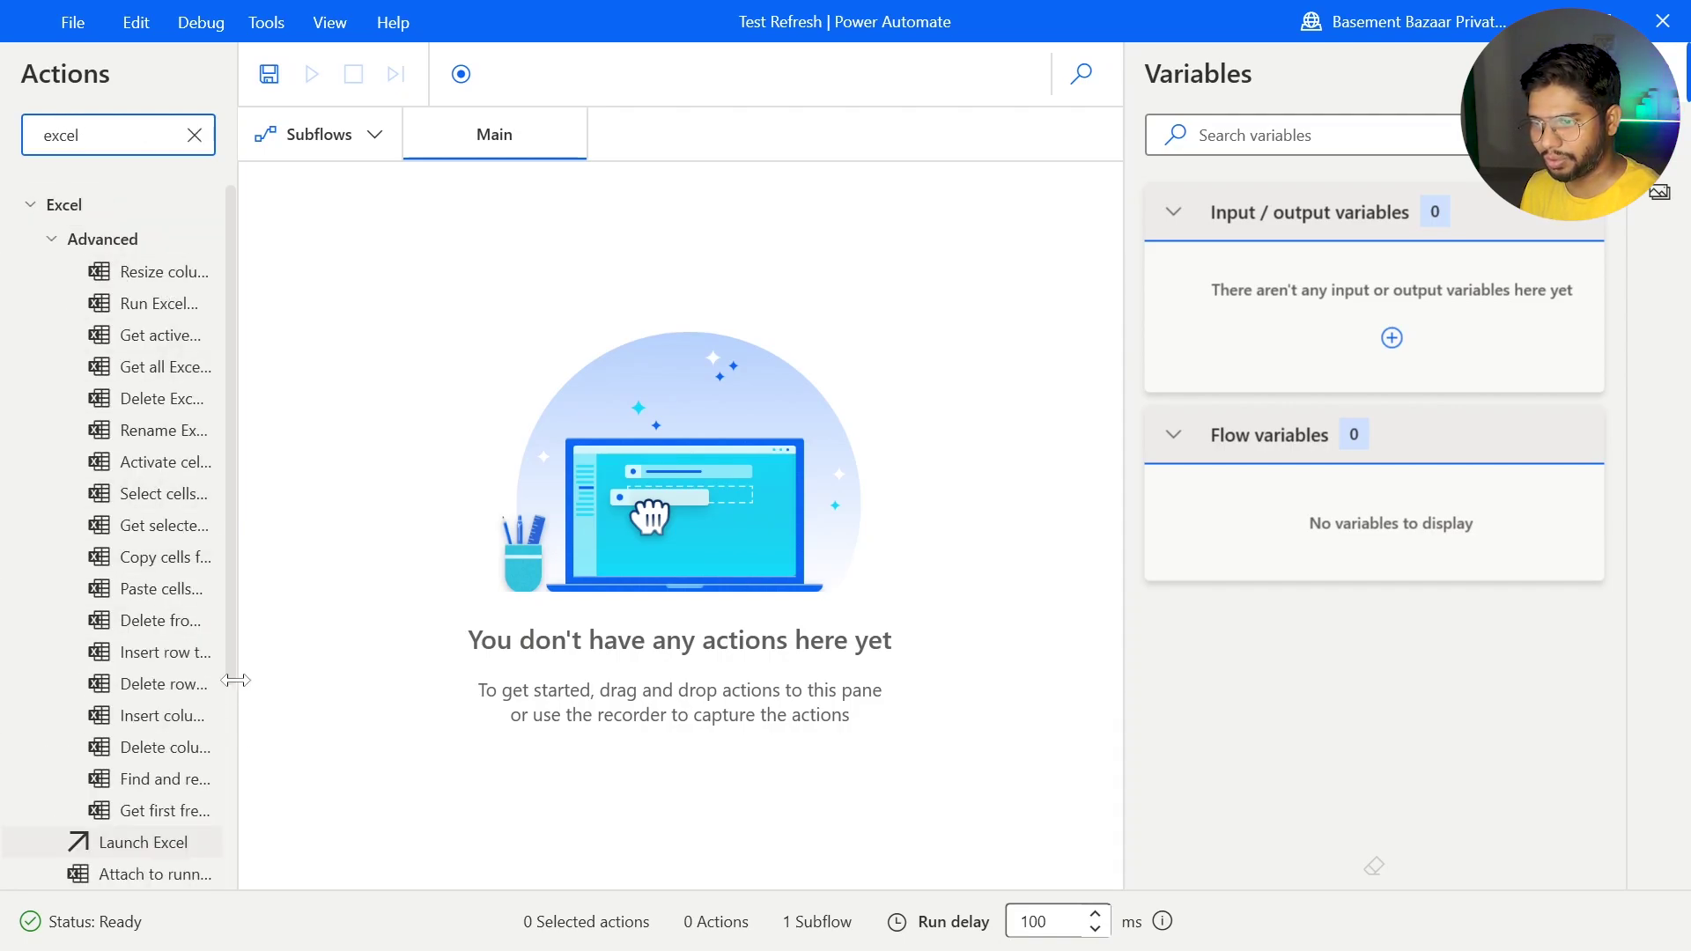
pyautogui.moveTo(235, 680); pyautogui.dragTo(333, 682)
pyautogui.moveTo(151, 842)
pyautogui.mouseDown()
pyautogui.moveTo(454, 362)
pyautogui.moveTo(553, 287)
pyautogui.mouseUp()
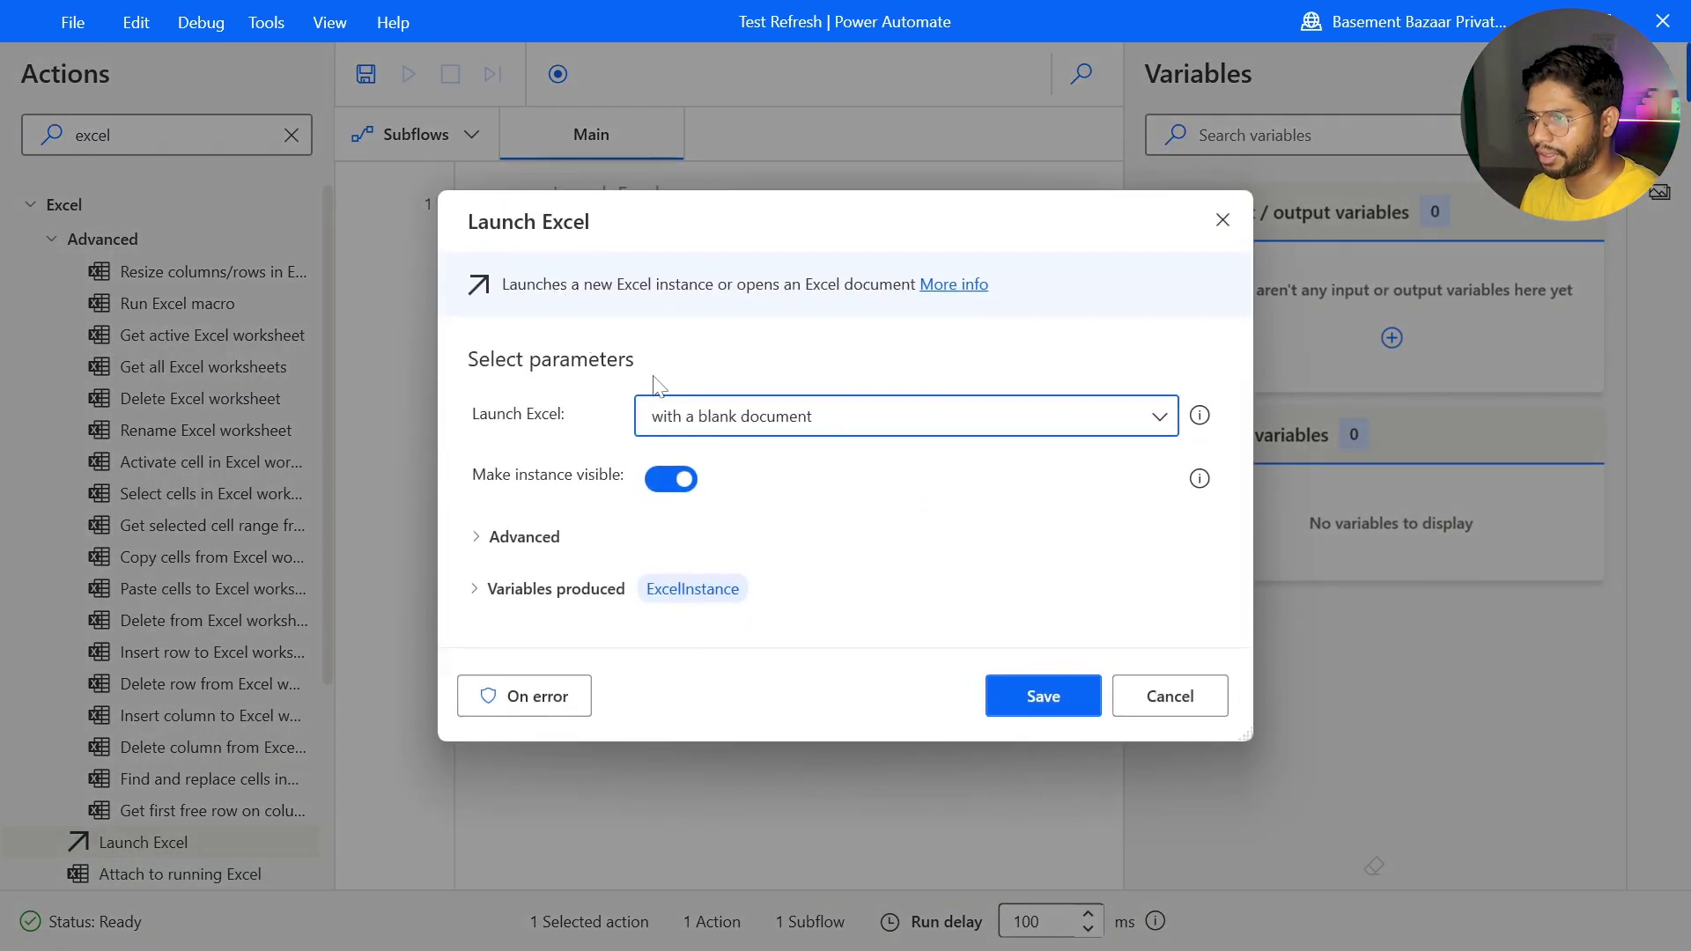
pyautogui.click(753, 421)
pyautogui.click(731, 495)
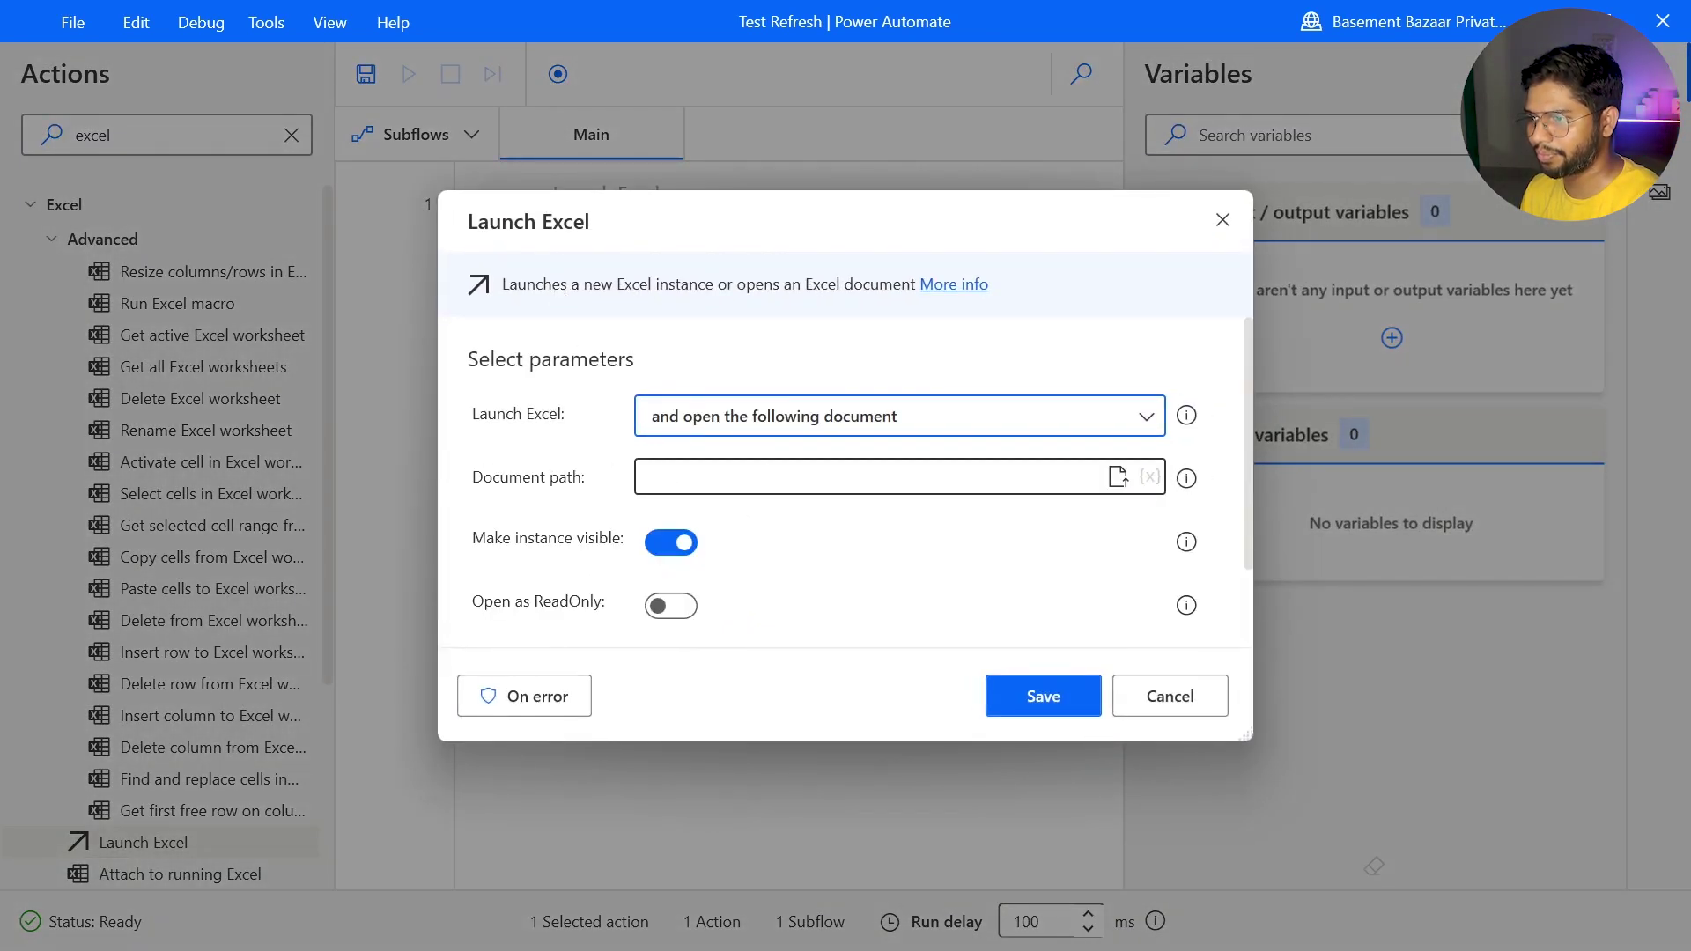
pyautogui.click(1118, 476)
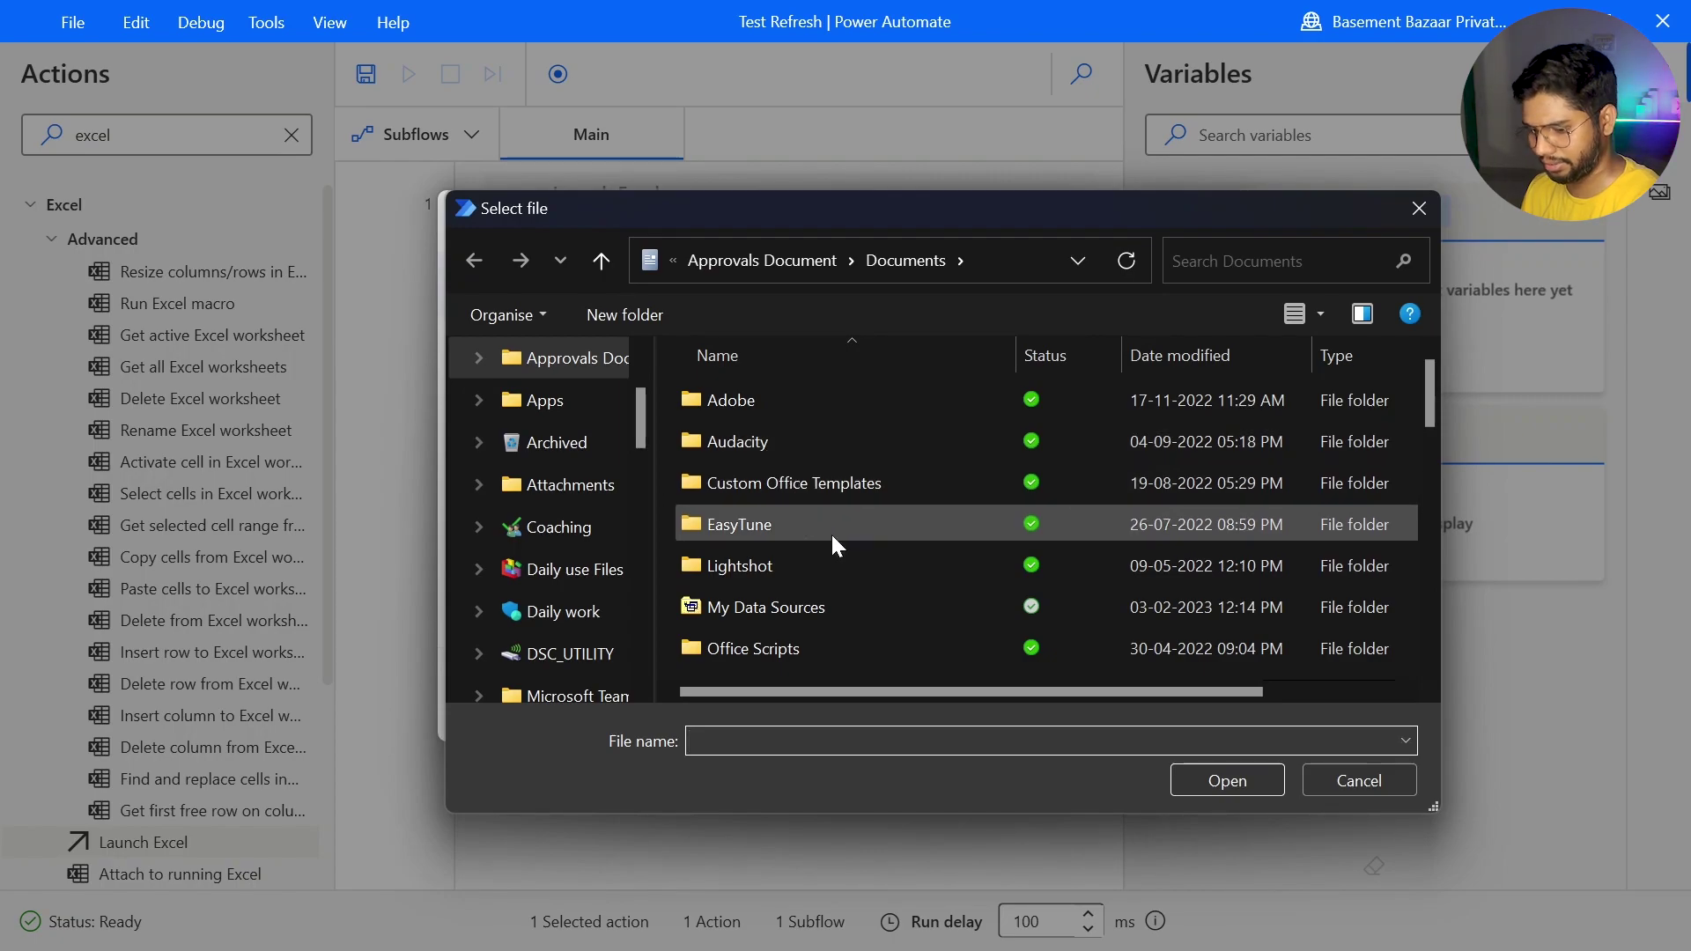
pyautogui.press('Return')
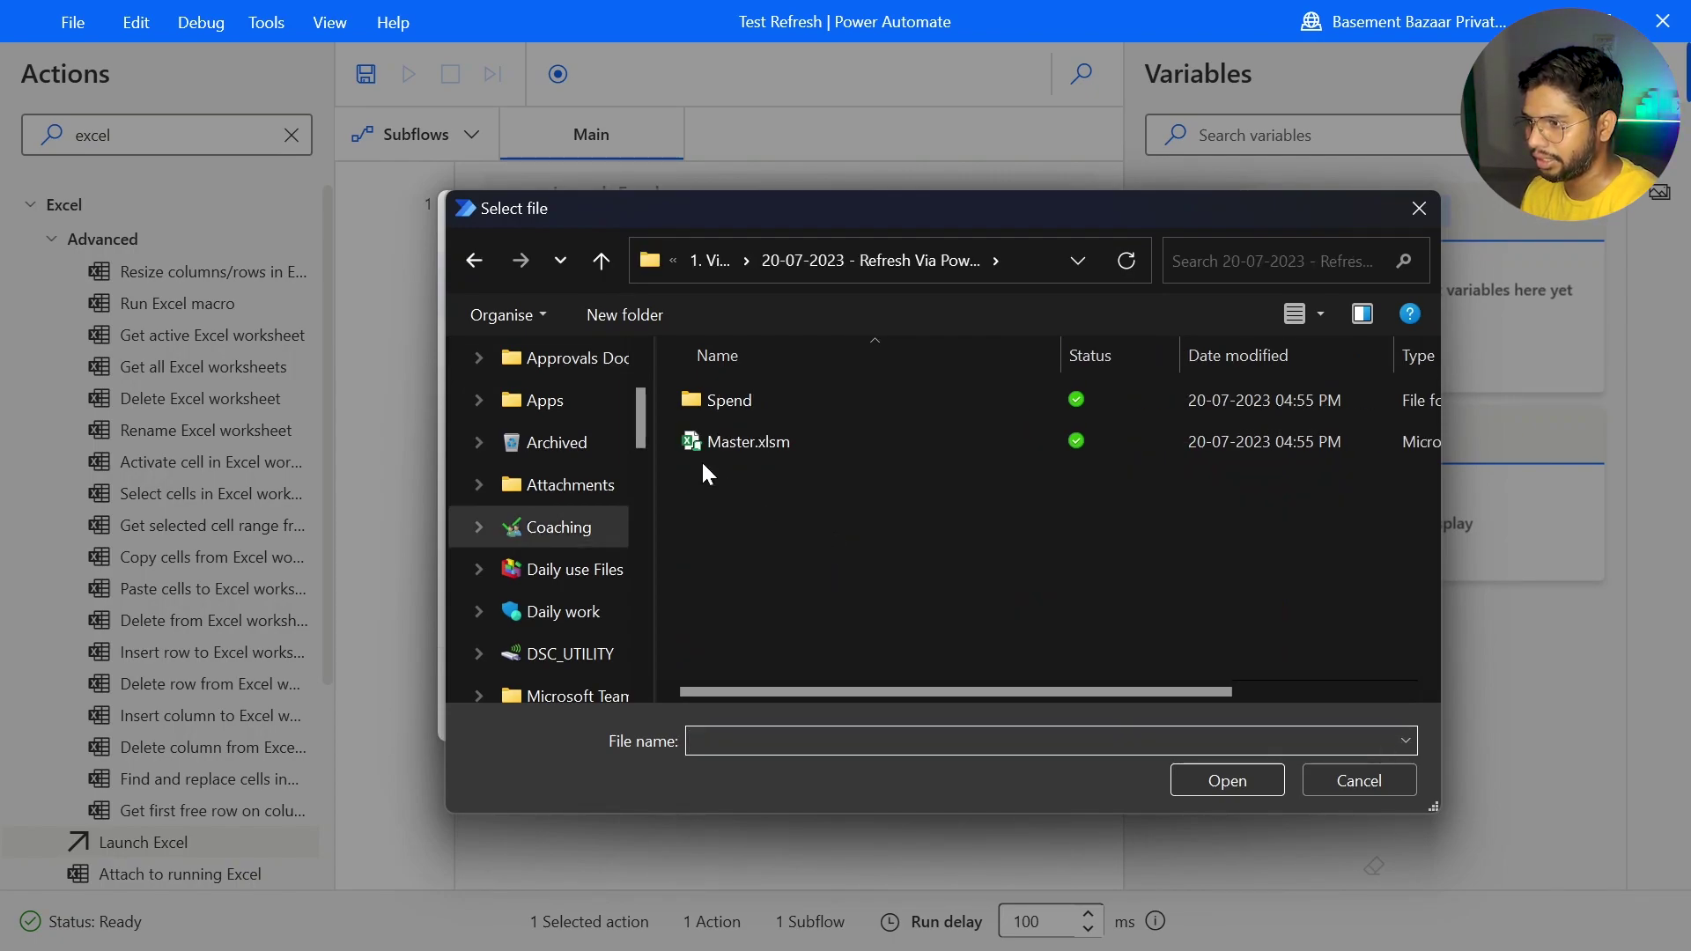
pyautogui.click(778, 442)
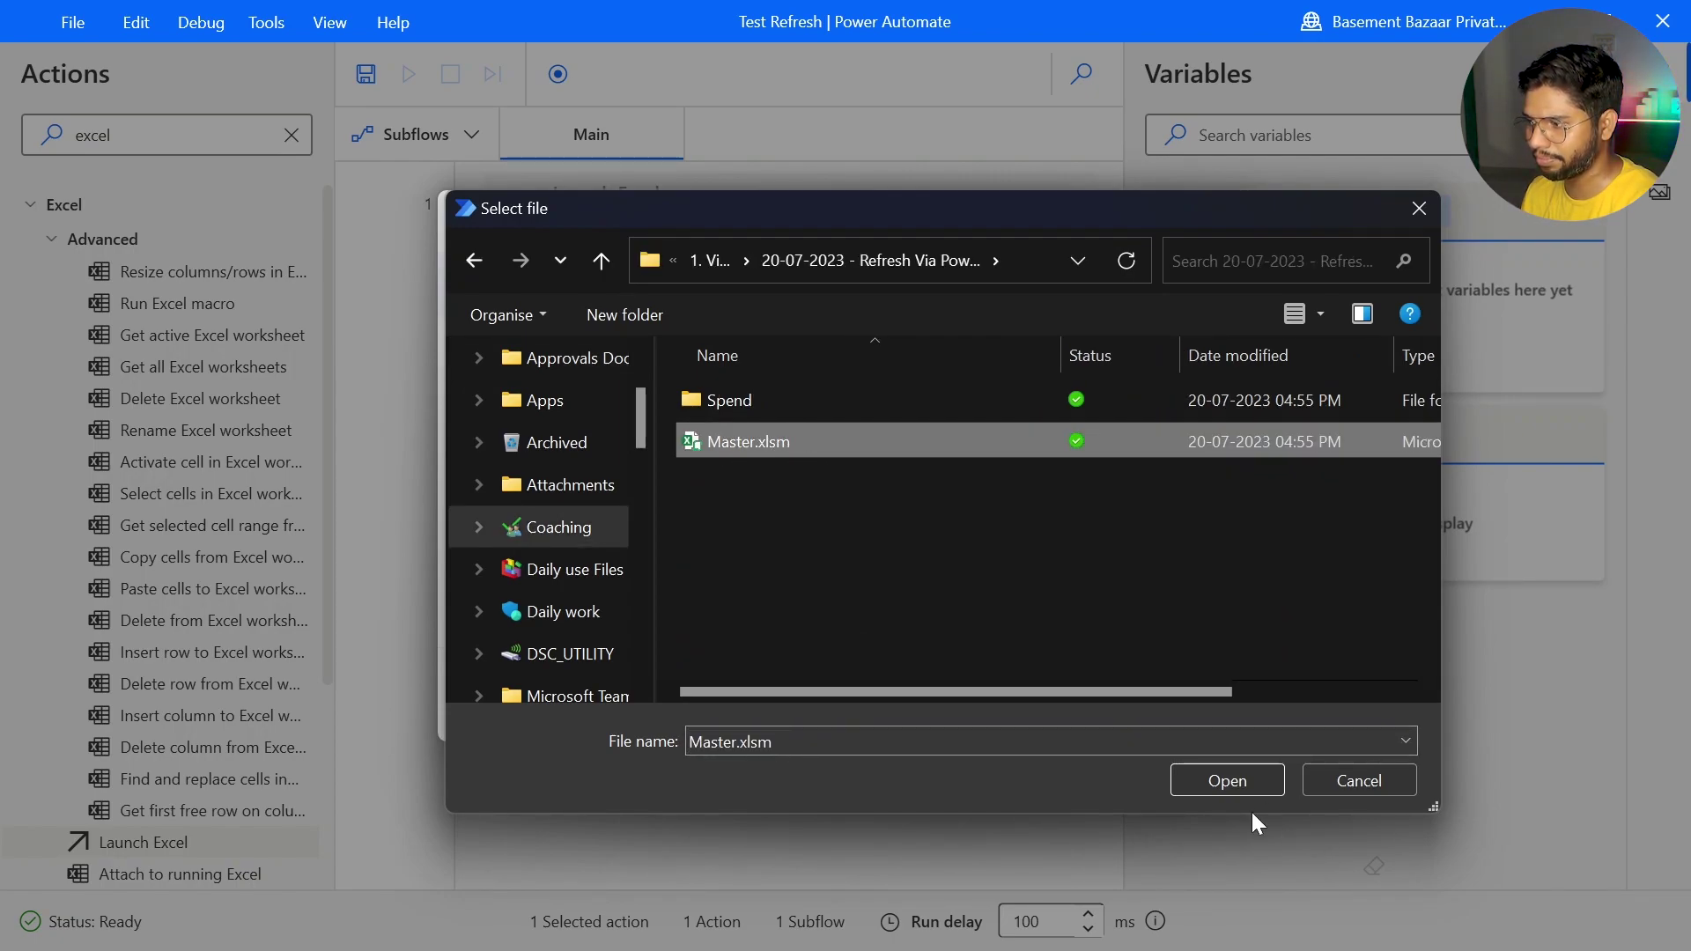
pyautogui.click(1238, 785)
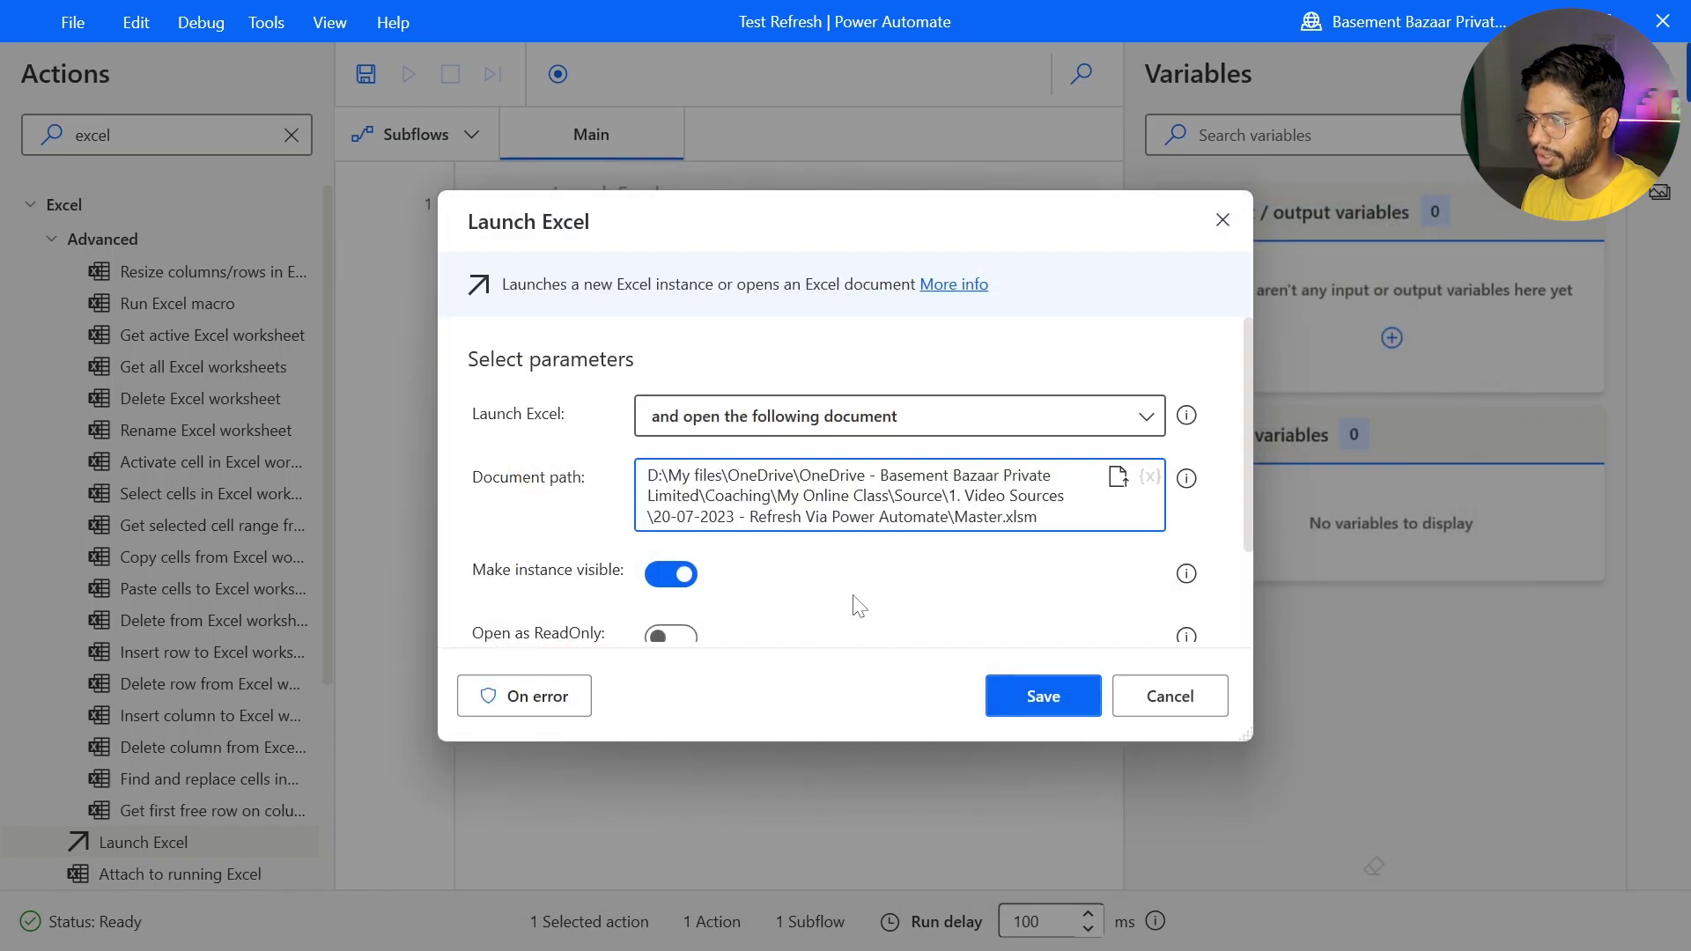
pyautogui.click(1062, 694)
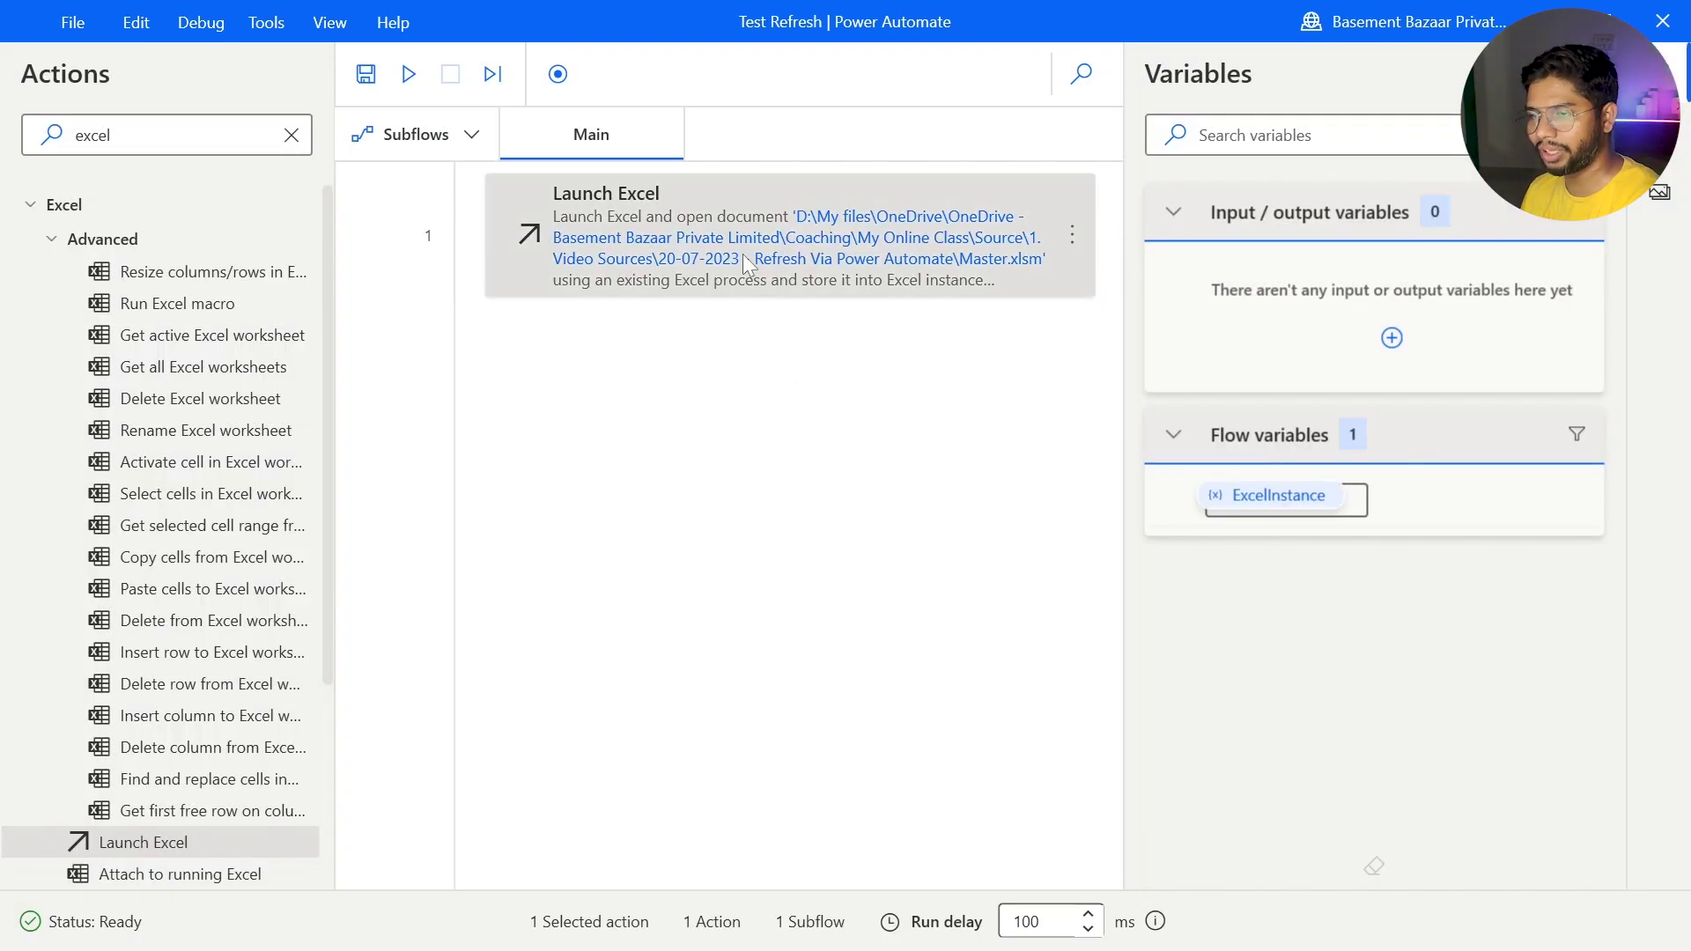
# Step: Add a Run Excel macro action that runs the RefeshPQ macro on the Excel instance
pyautogui.moveTo(170, 310); pyautogui.dragTo(660, 344)
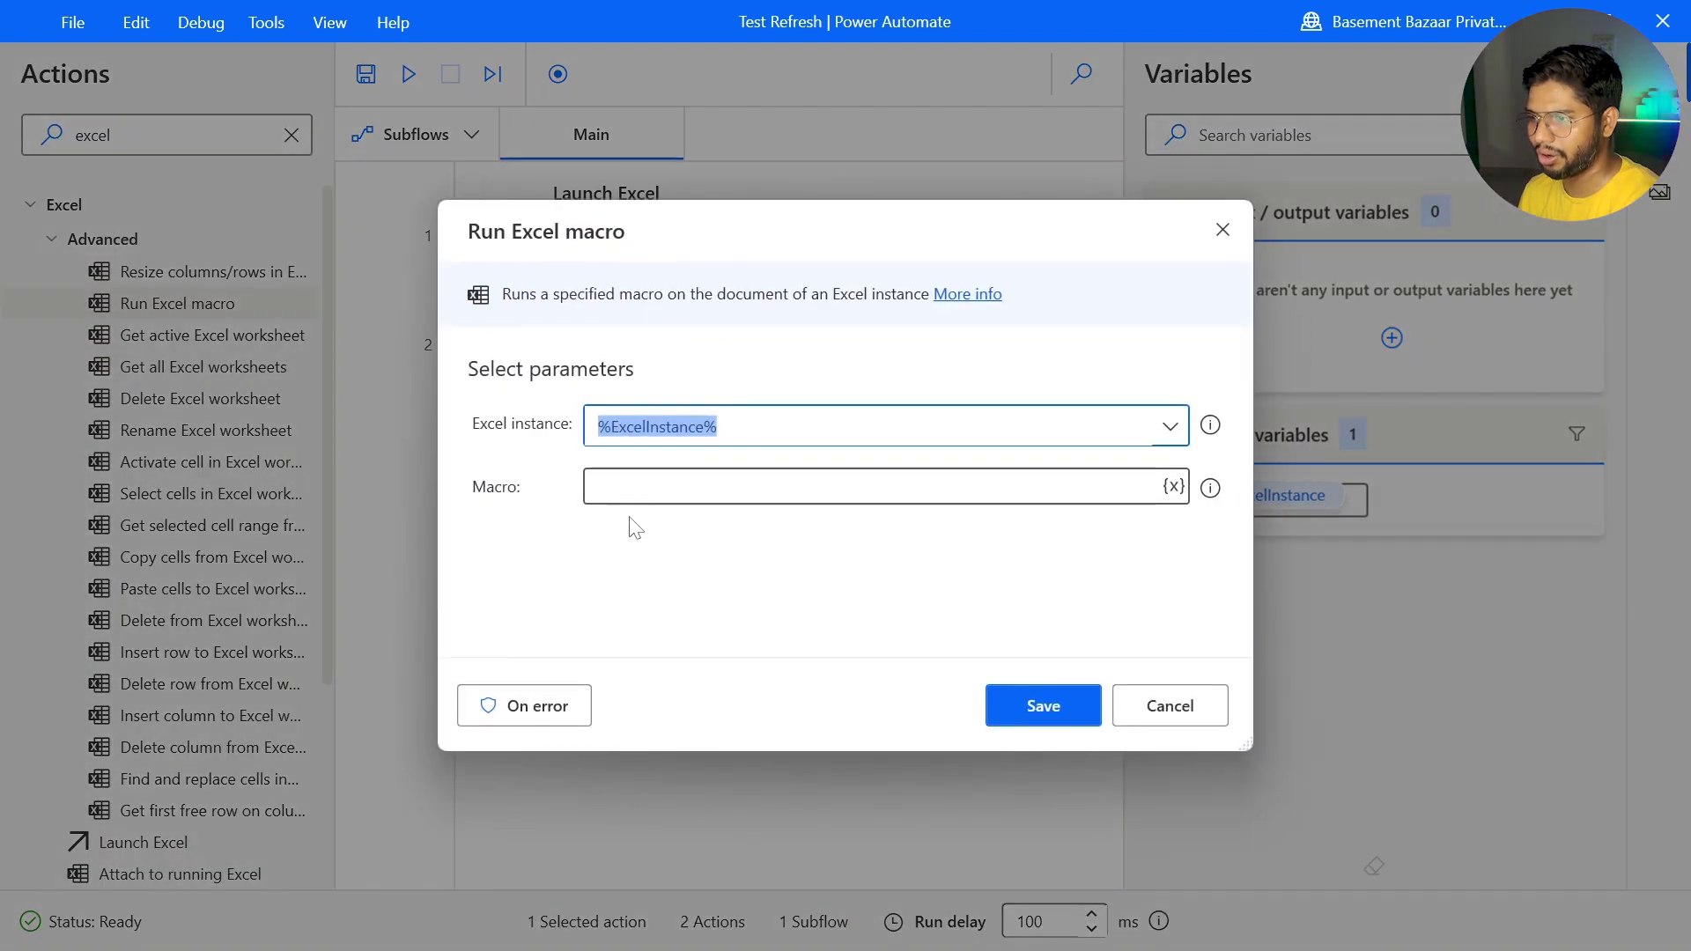
pyautogui.click(617, 487)
pyautogui.press('super+v')
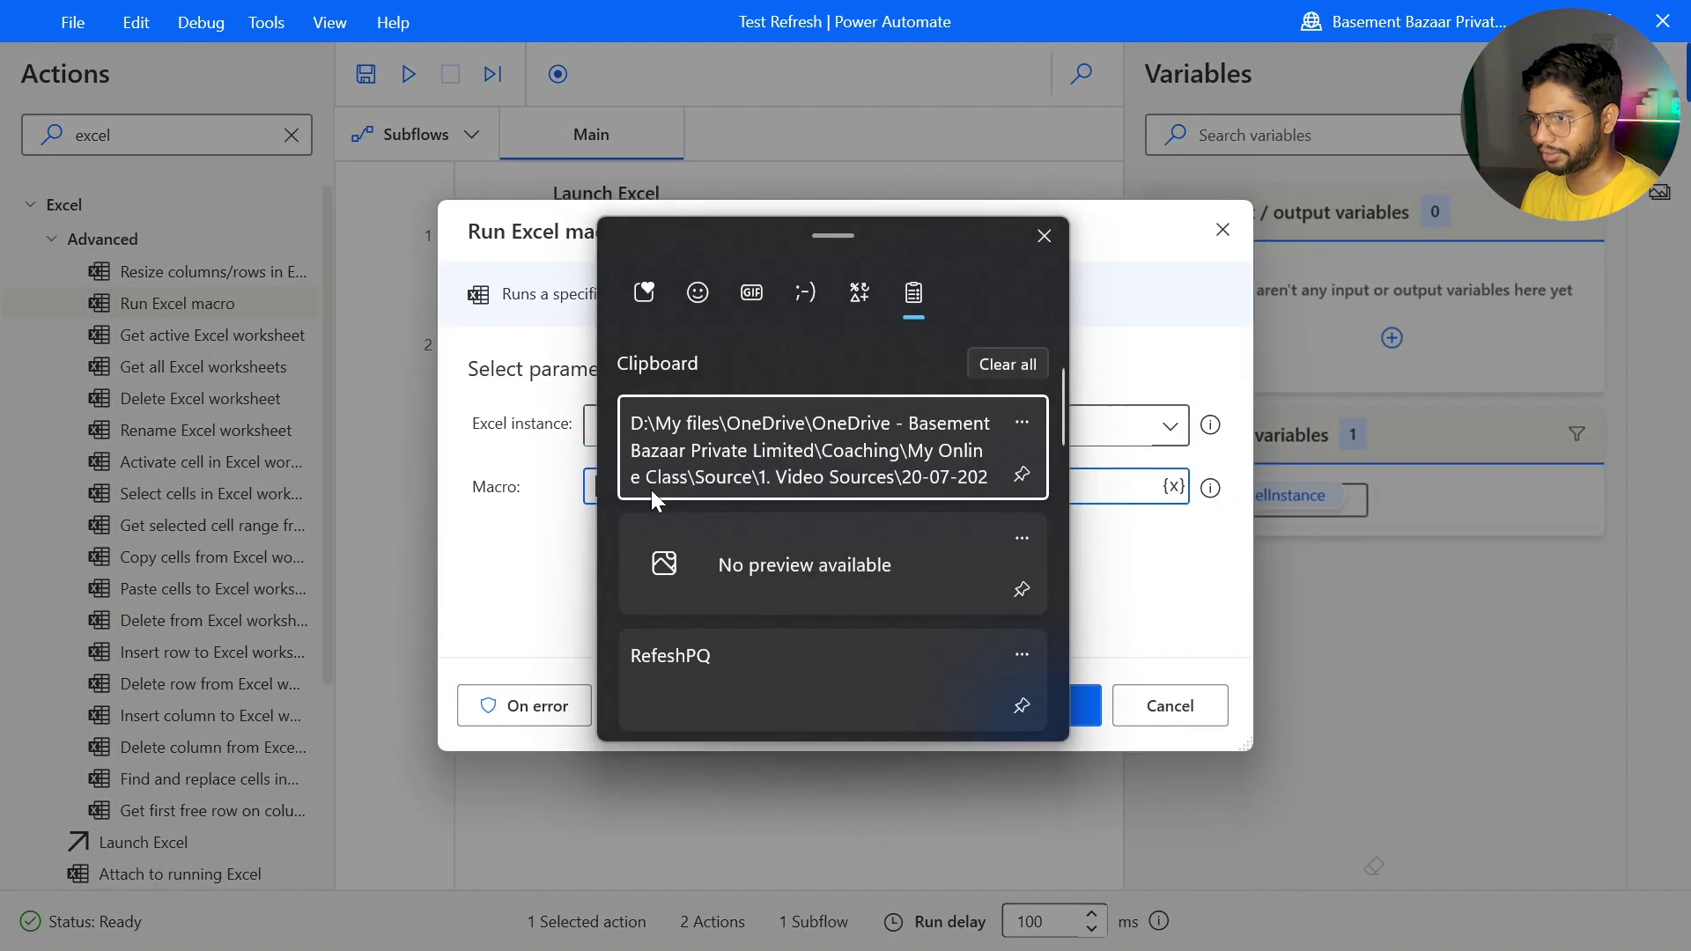
pyautogui.scroll(-1, 759, 477)
pyautogui.click(715, 616)
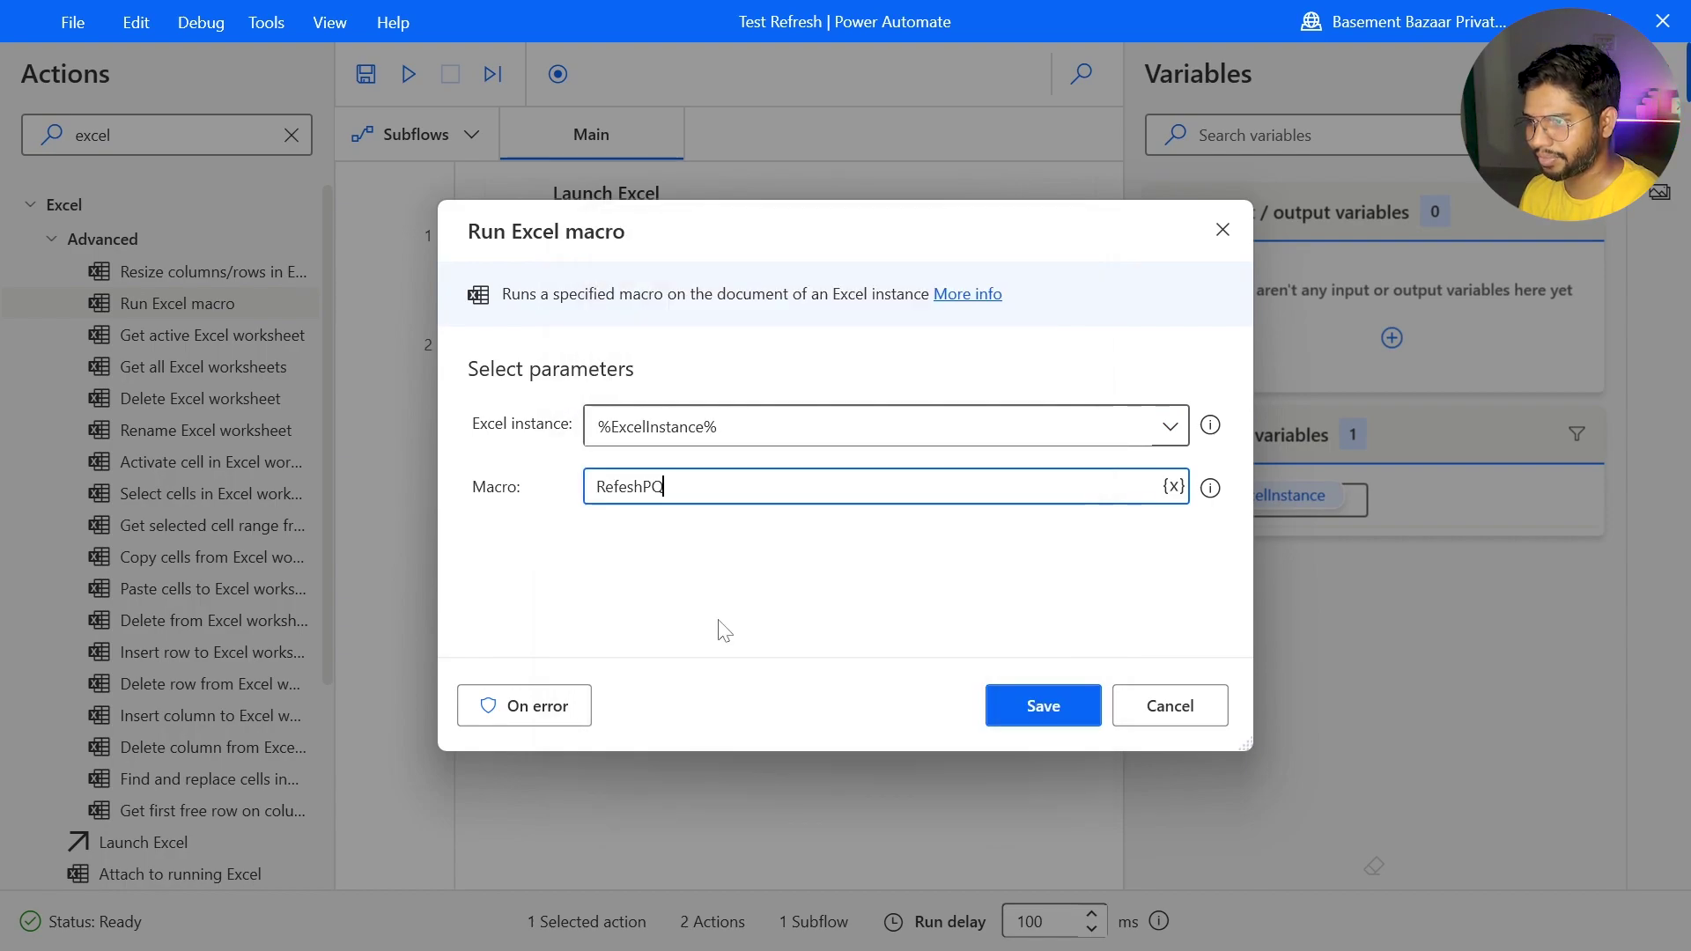
pyautogui.click(1026, 706)
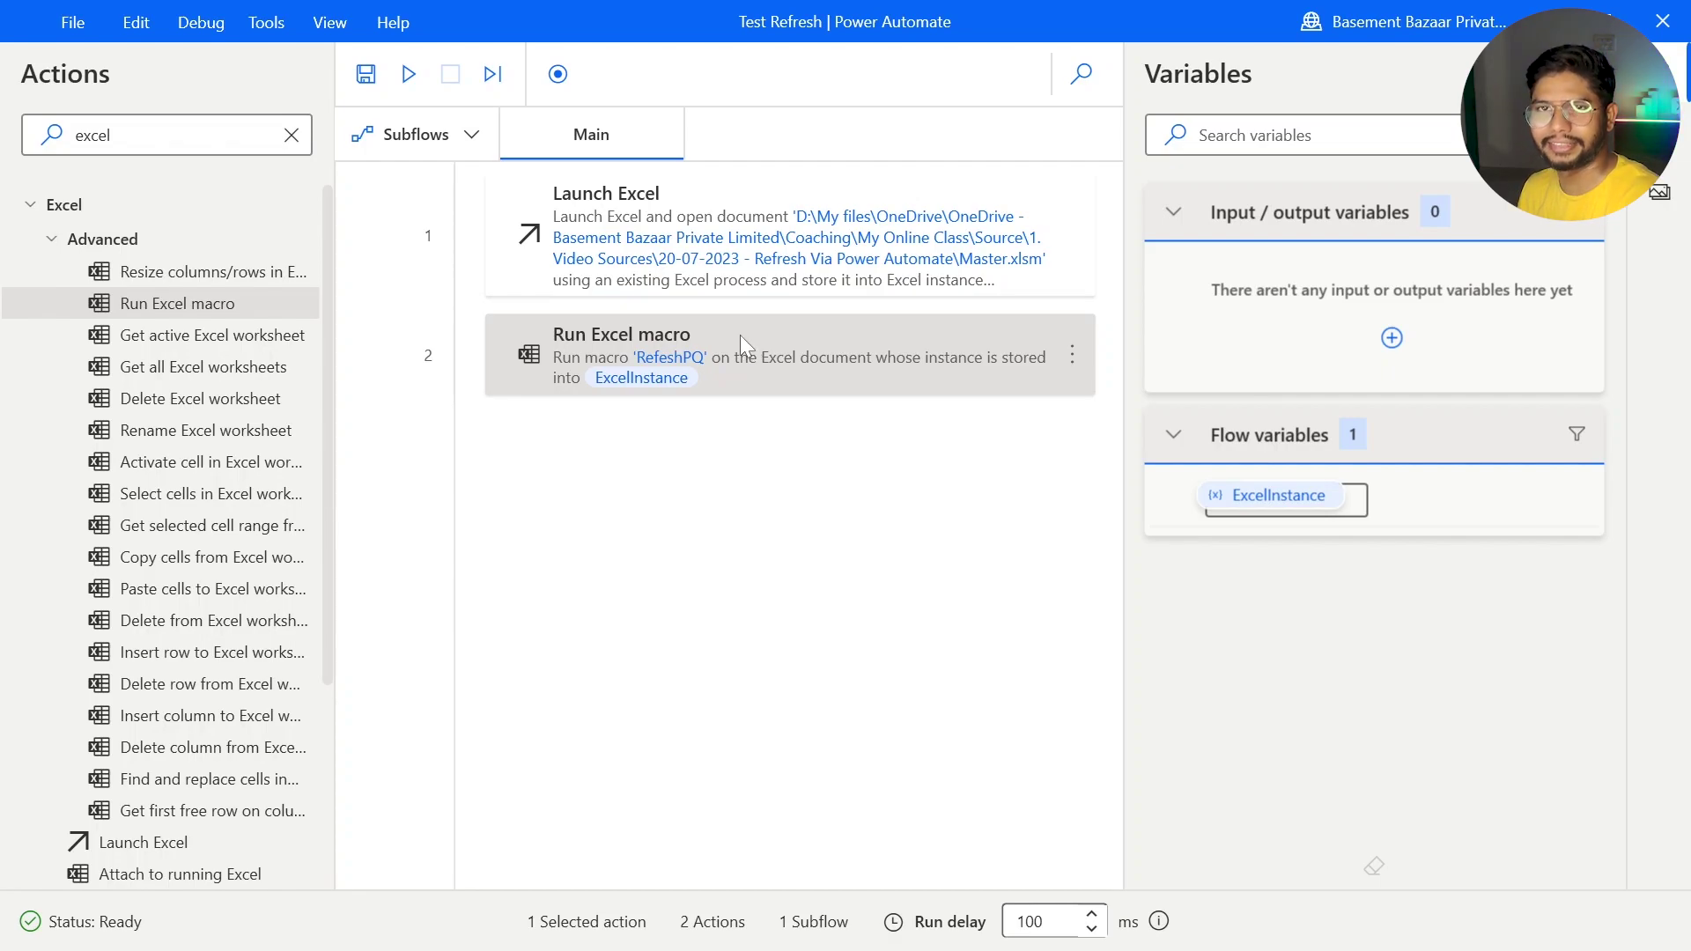
# Step: Add a Wait action of 10 seconds after the macro step
pyautogui.doubleClick(266, 137)
pyautogui.write('wa')
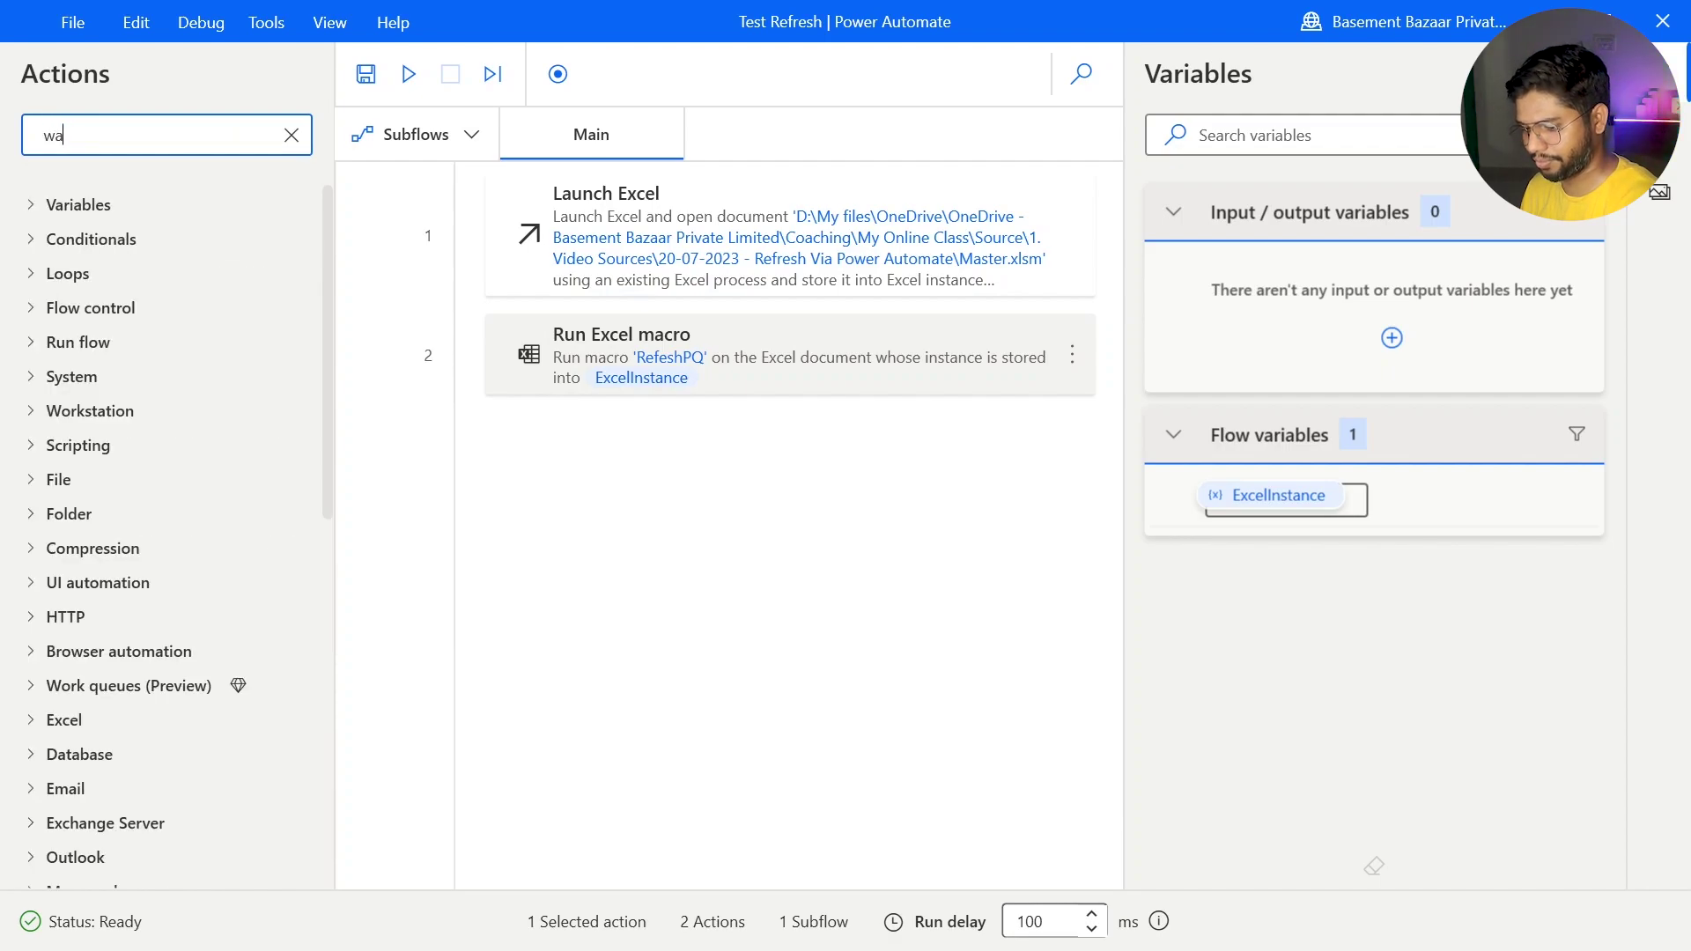
pyautogui.write('it')
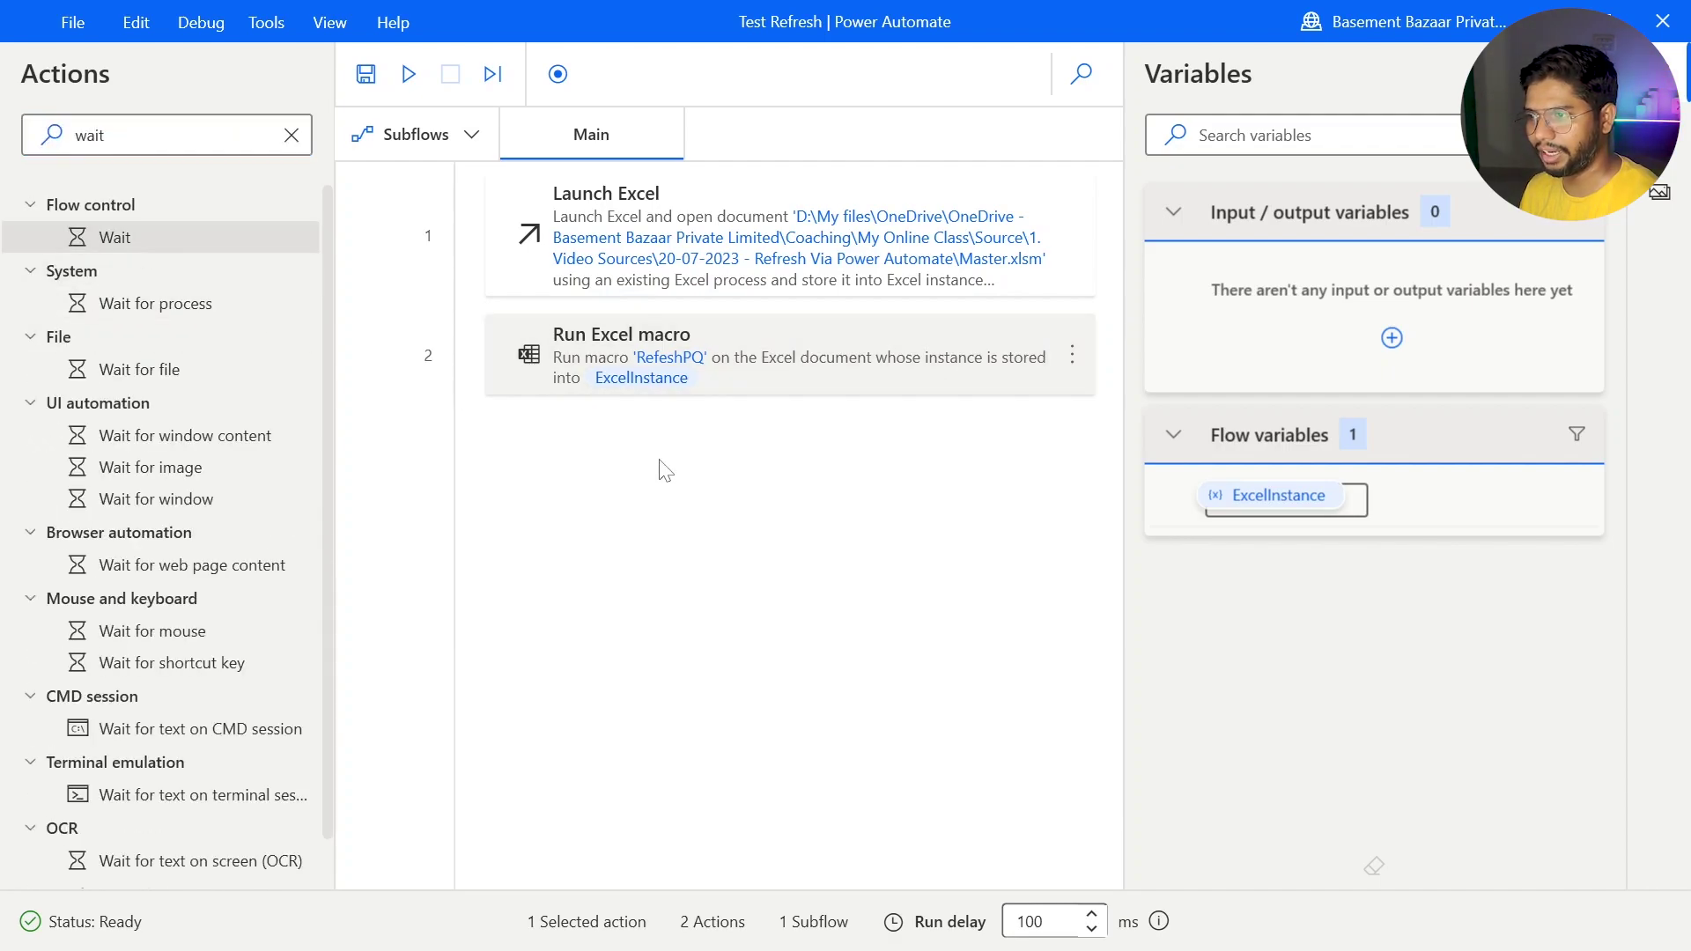
pyautogui.moveTo(144, 240); pyautogui.dragTo(655, 454)
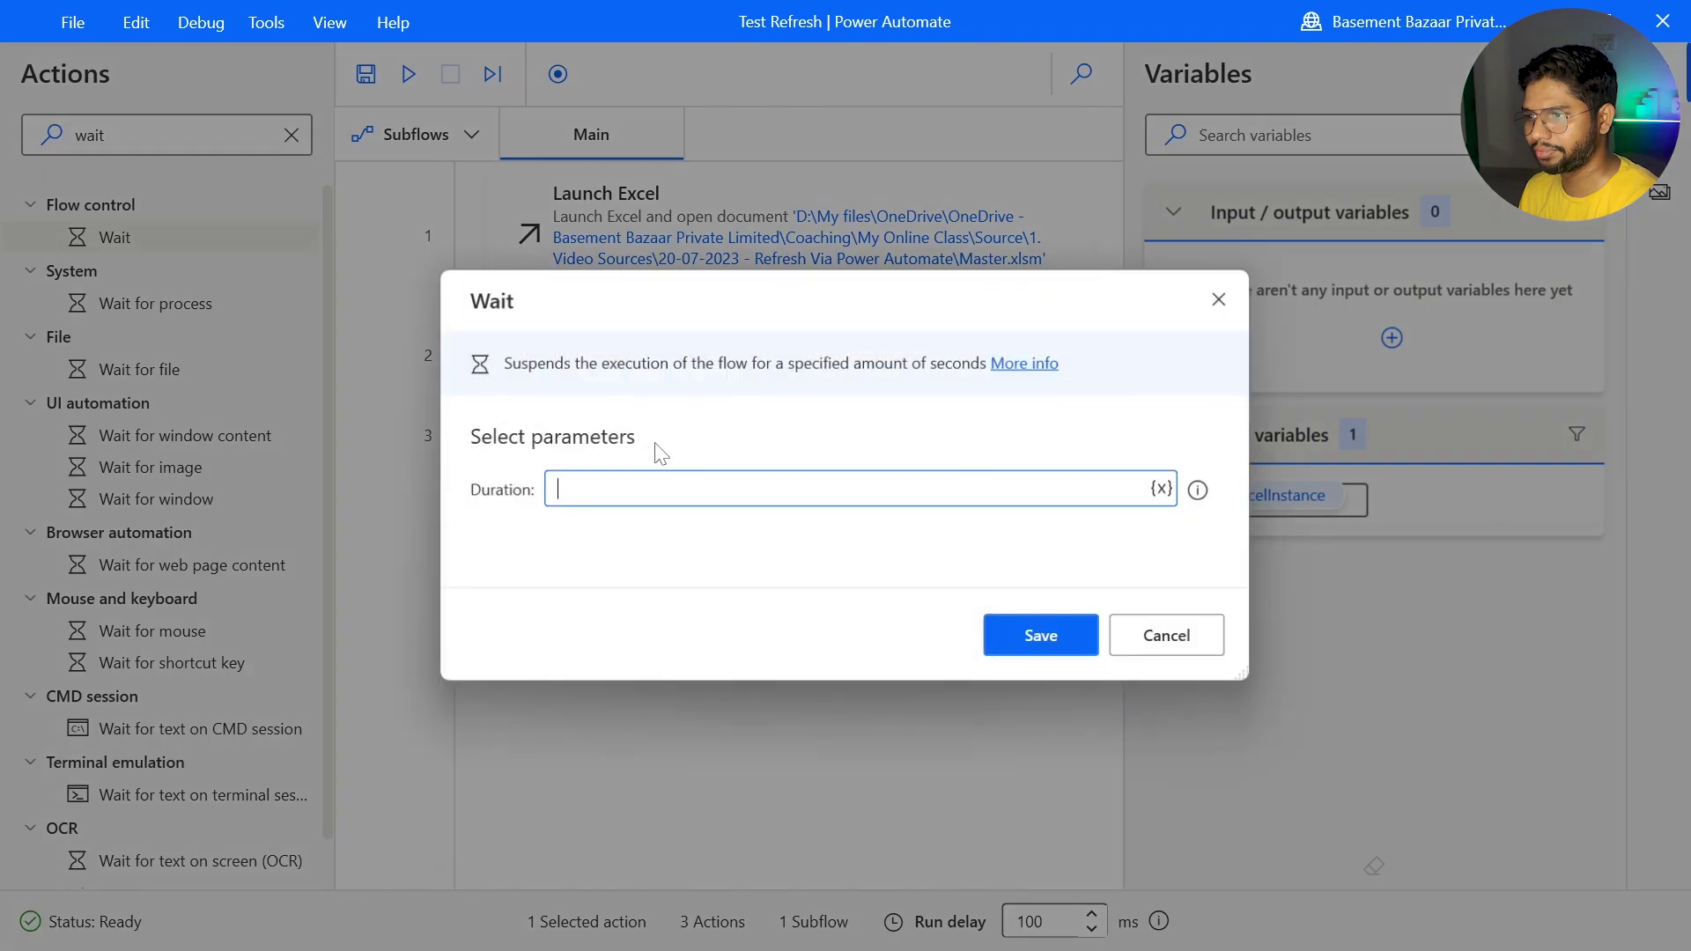
pyautogui.moveTo(1201, 489)
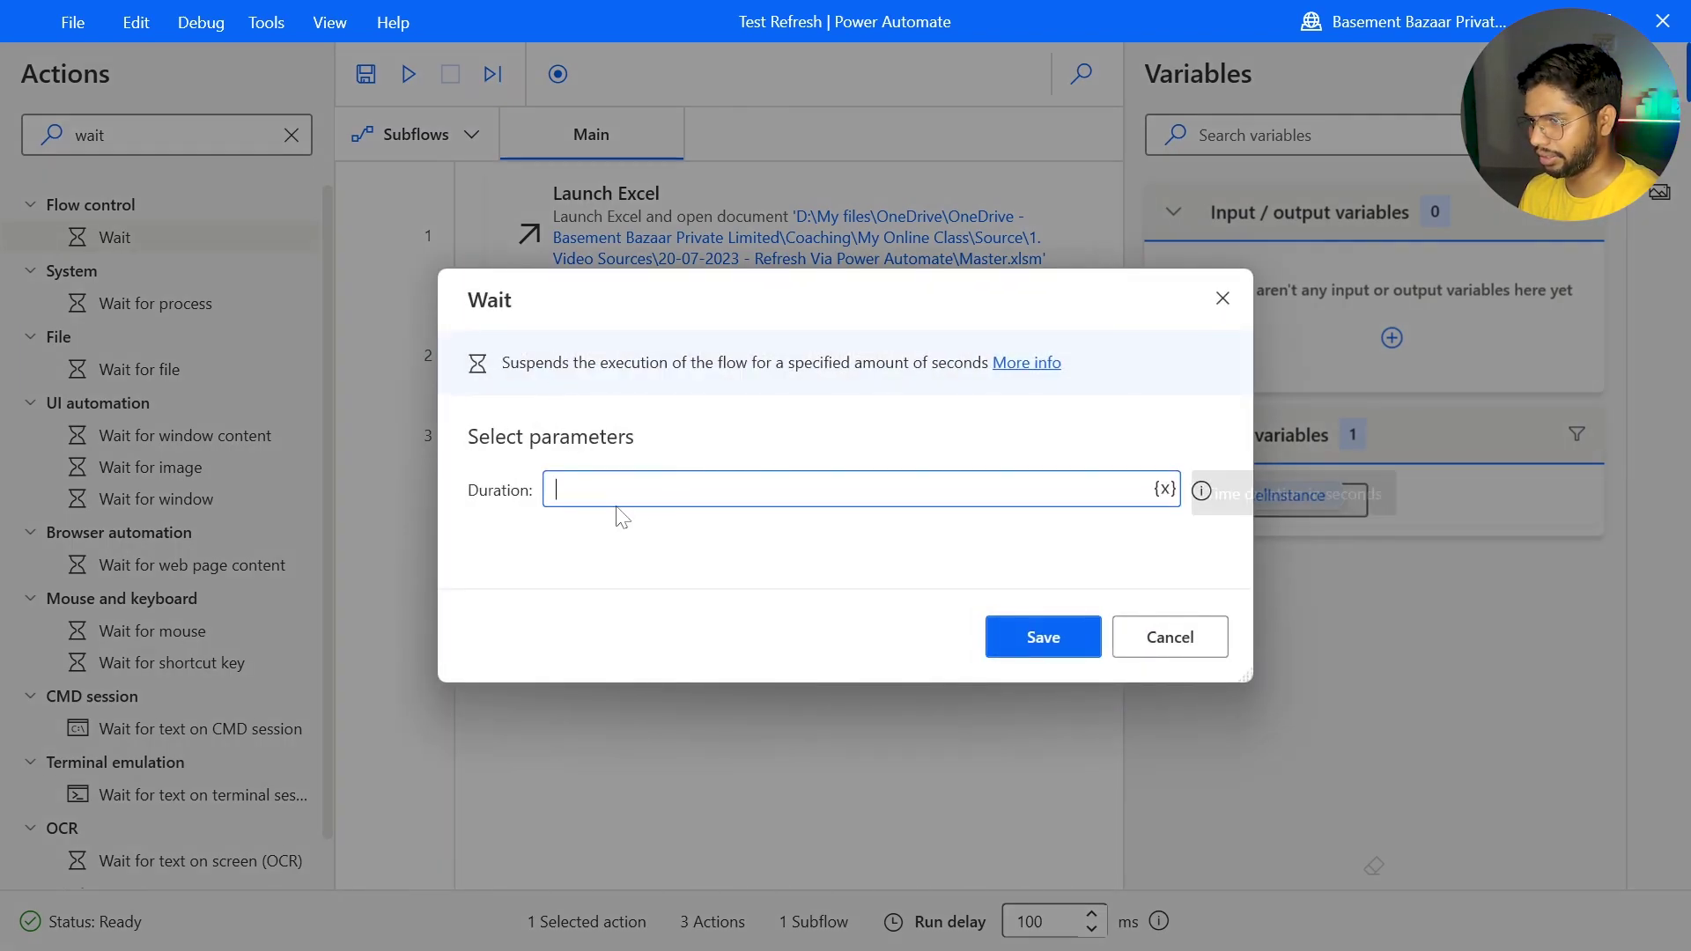
pyautogui.write('10')
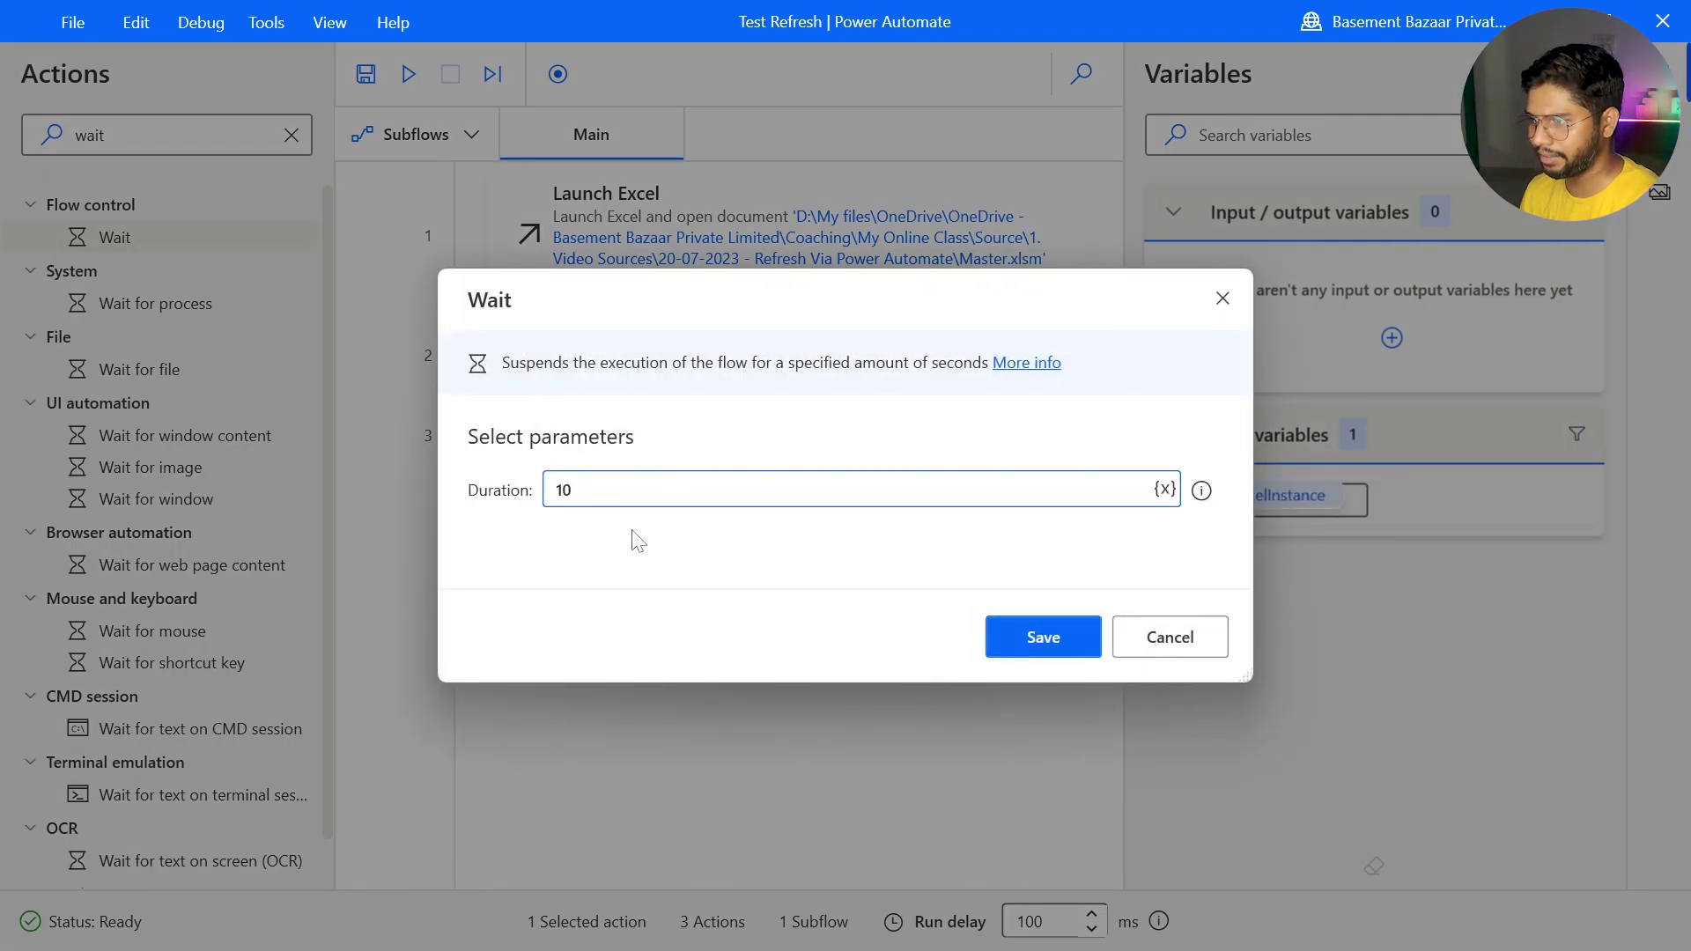
pyautogui.click(1004, 635)
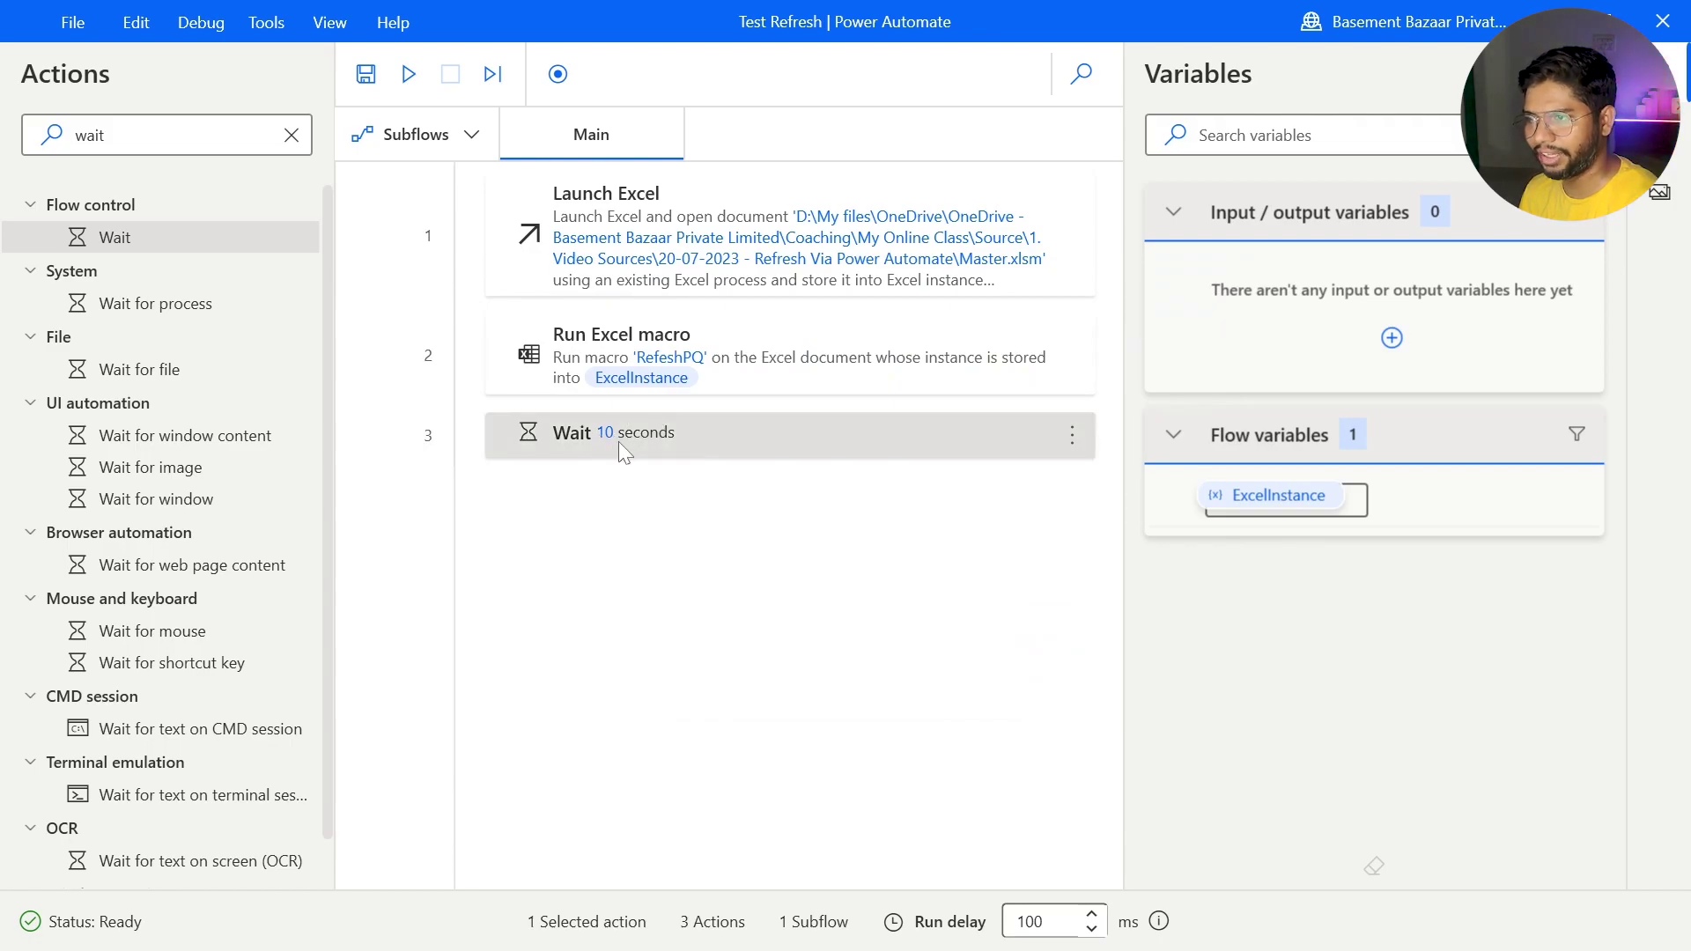
# Step: Add a Close Excel action as step 4 that saves the document before closing
pyautogui.click(280, 138)
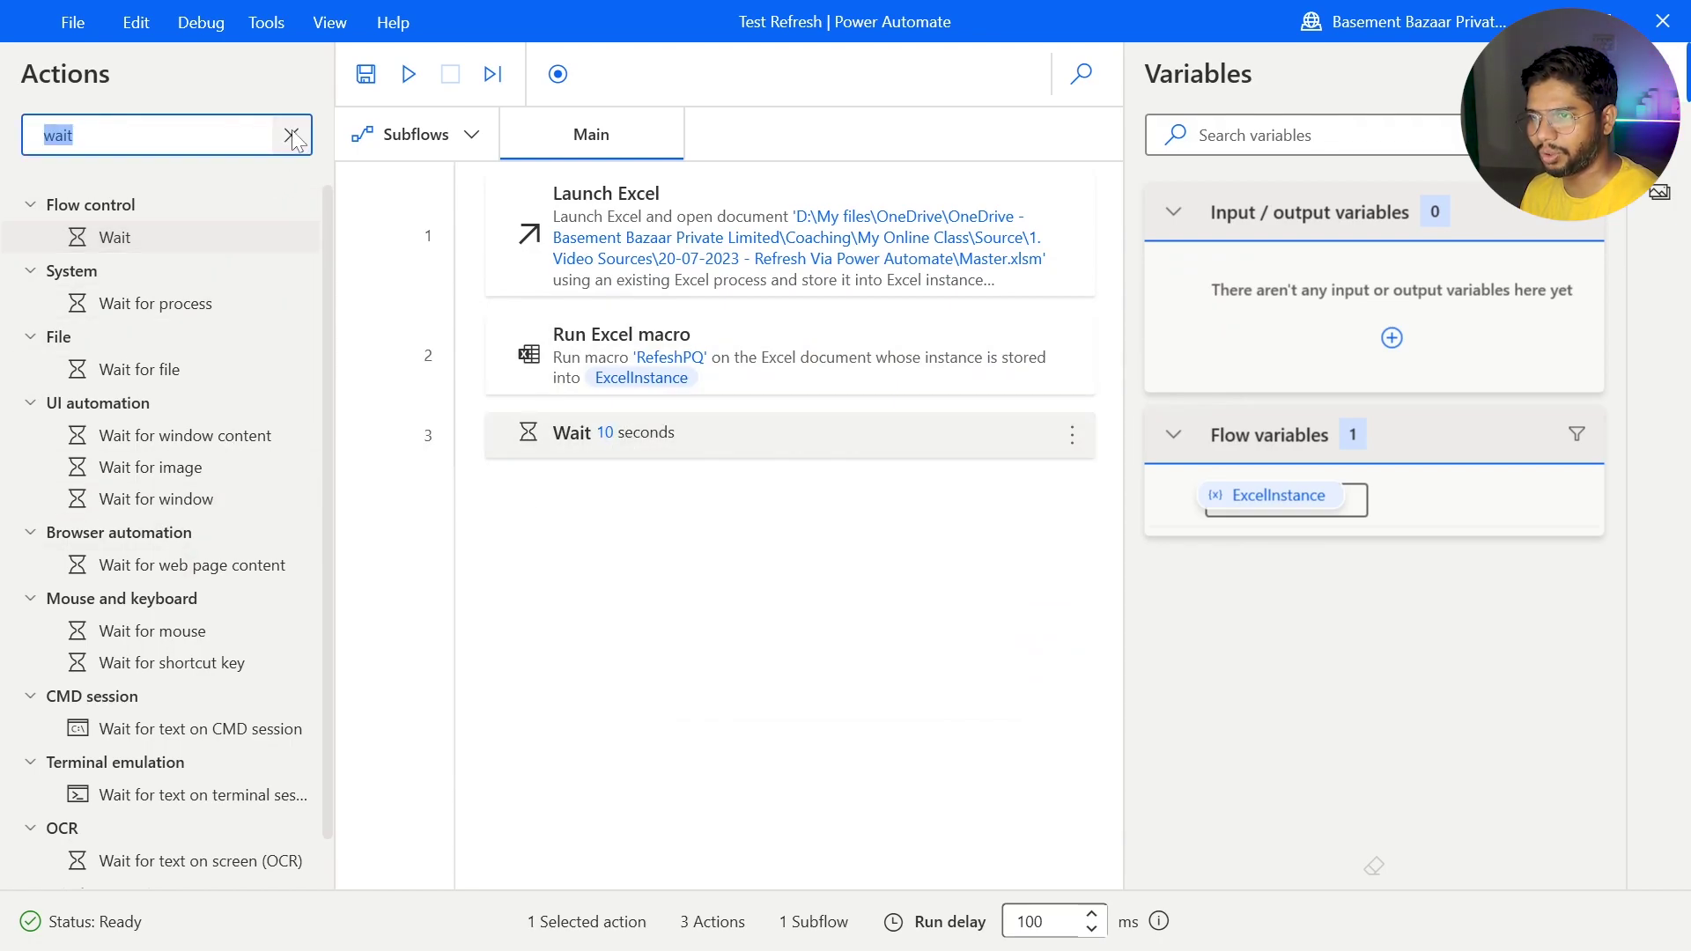
pyautogui.click(290, 135)
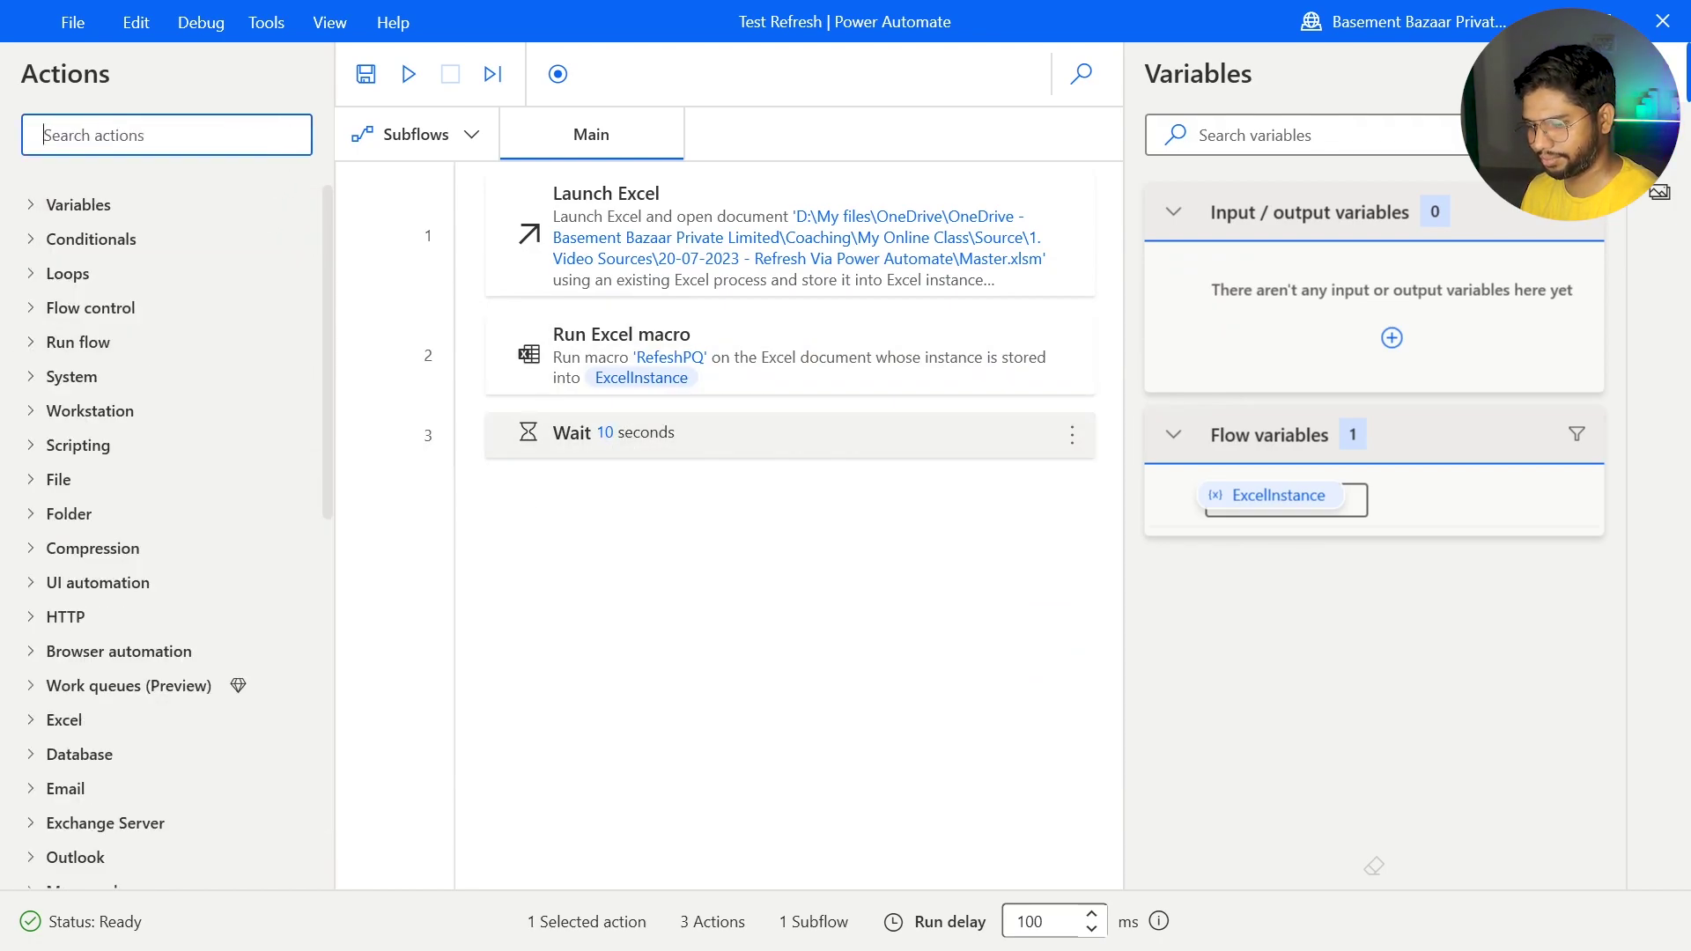
pyautogui.click(157, 720)
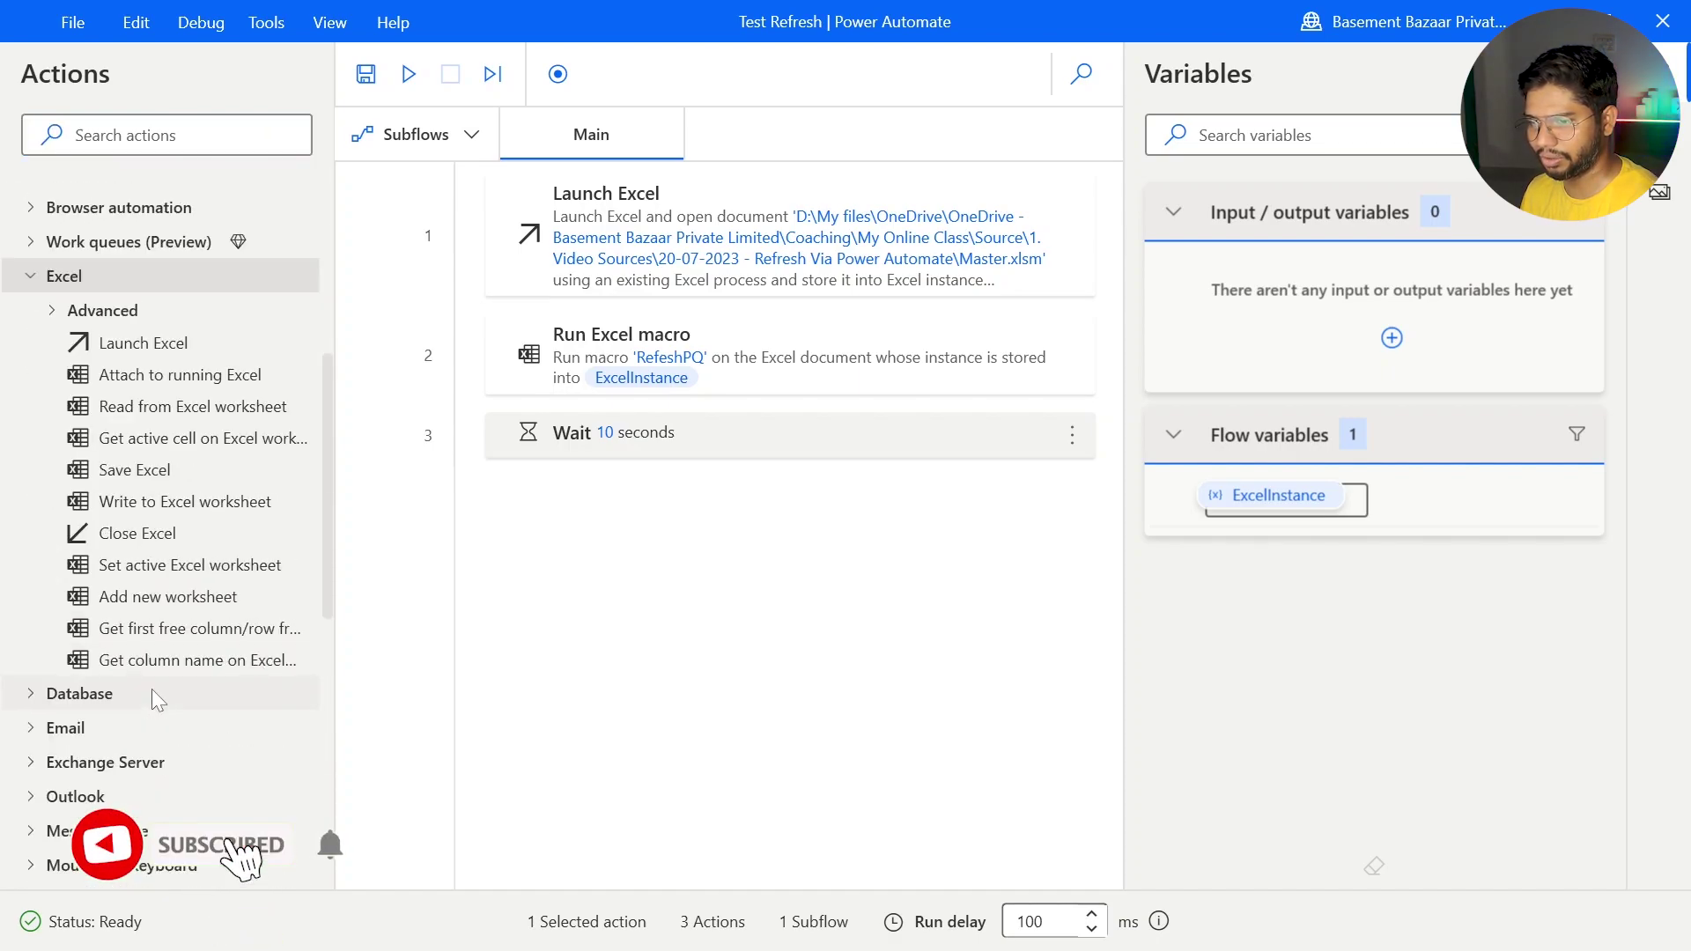
pyautogui.moveTo(124, 533); pyautogui.dragTo(612, 488)
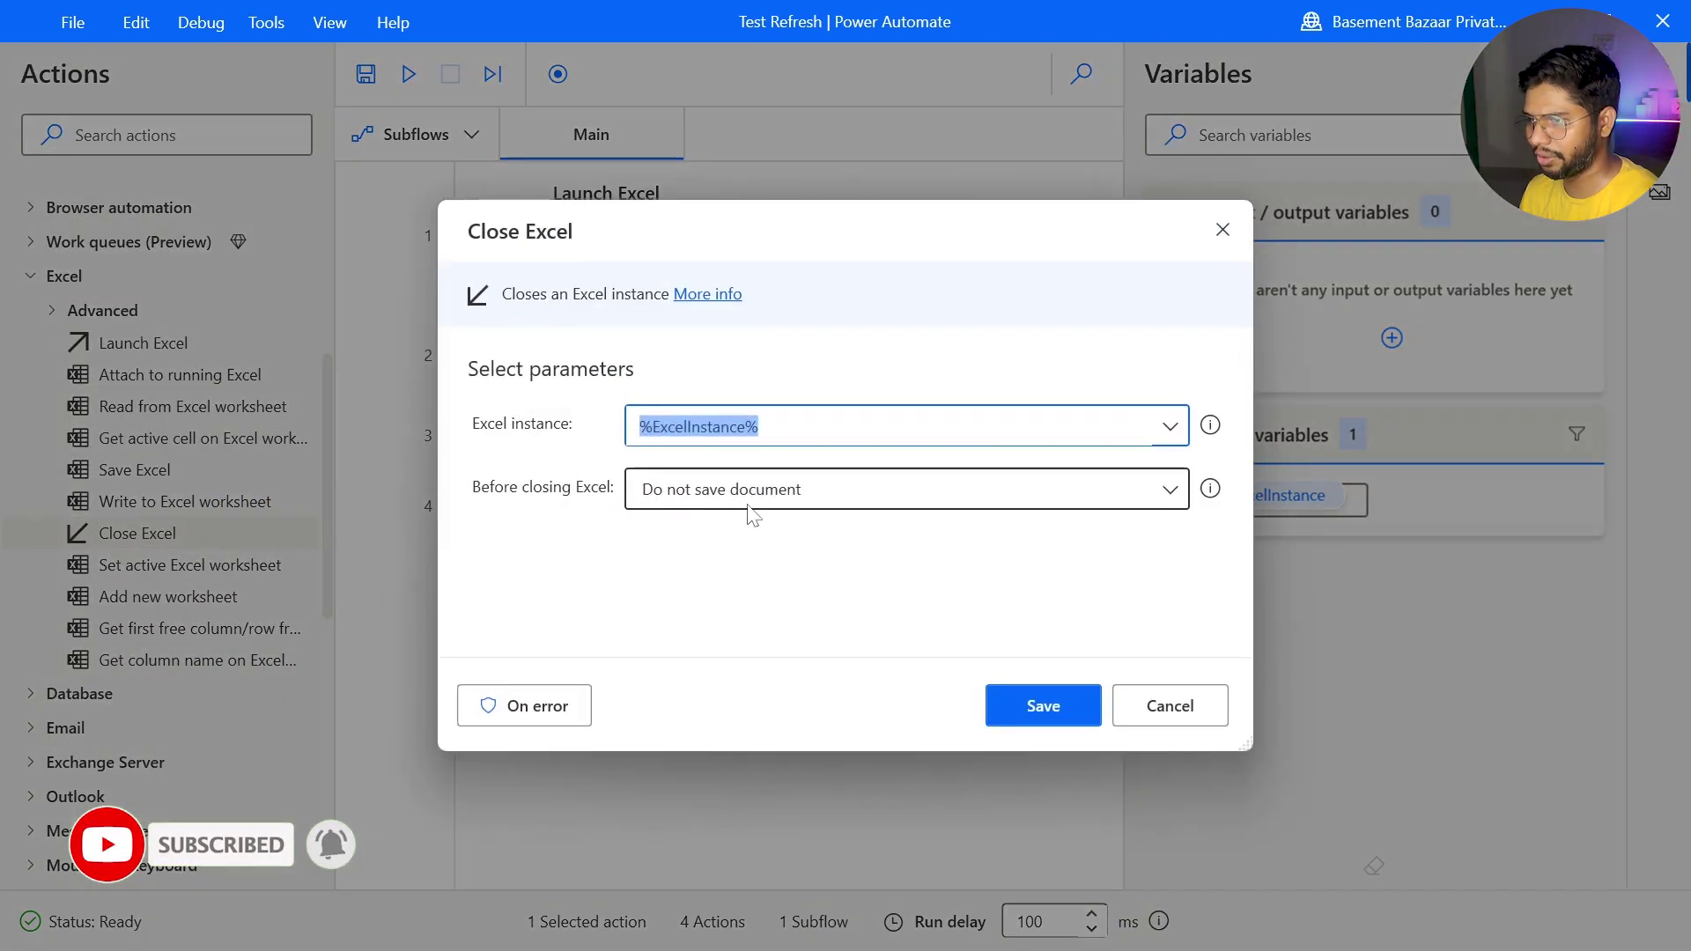
pyautogui.click(751, 493)
pyautogui.click(709, 570)
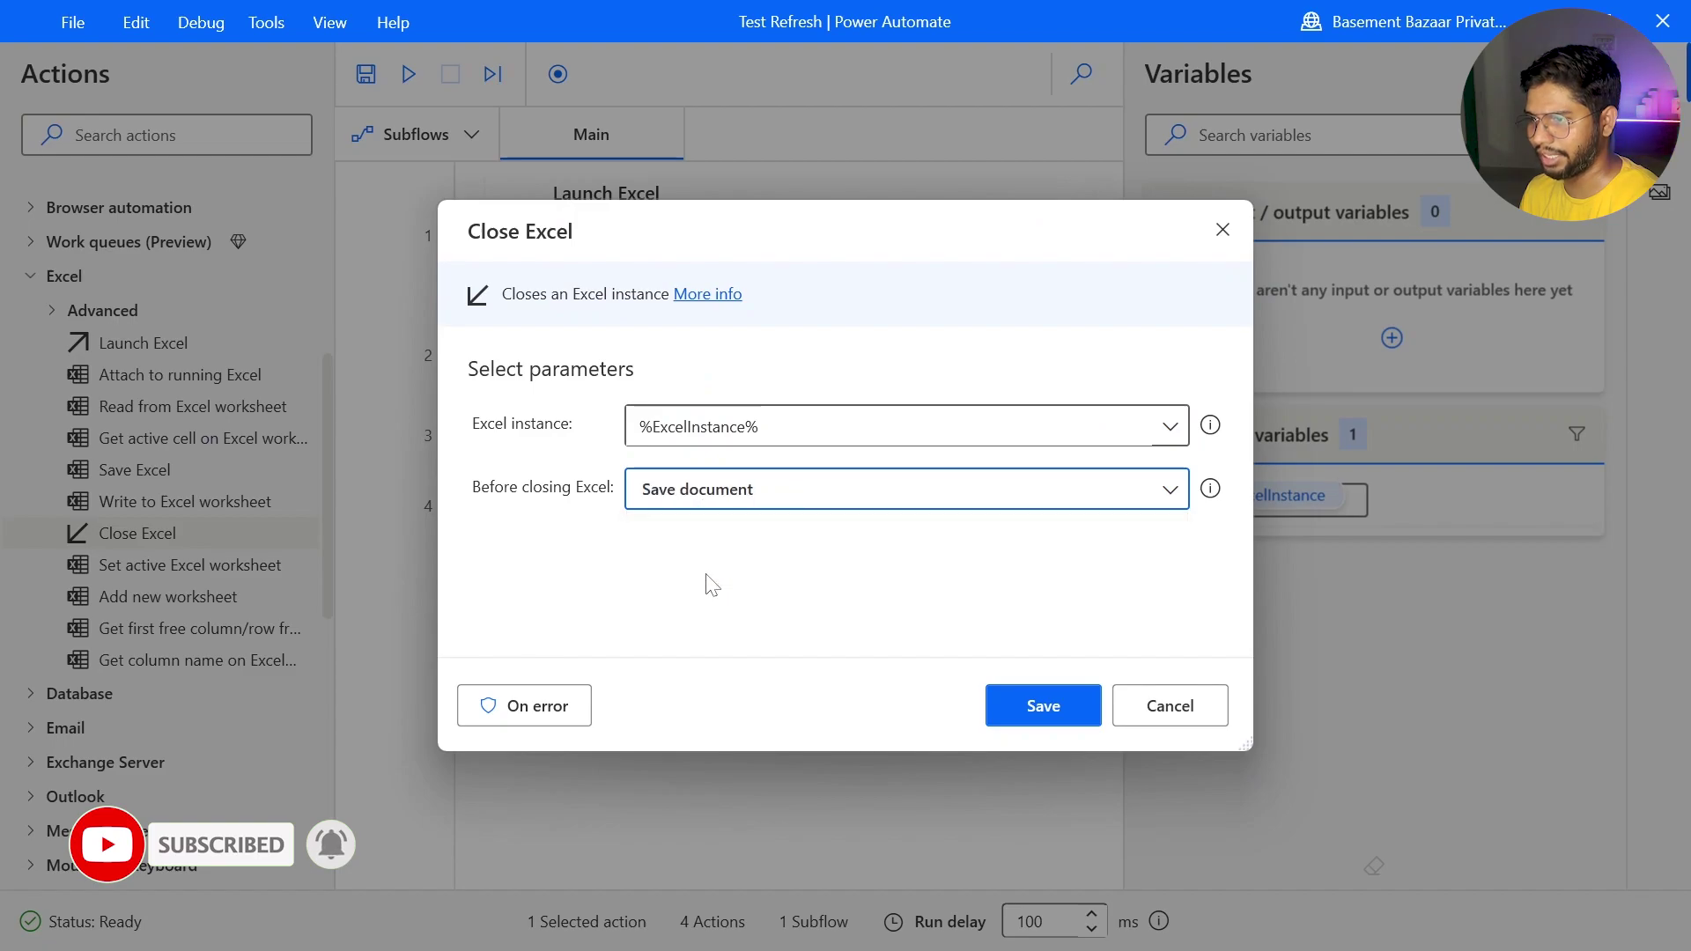
pyautogui.click(1043, 706)
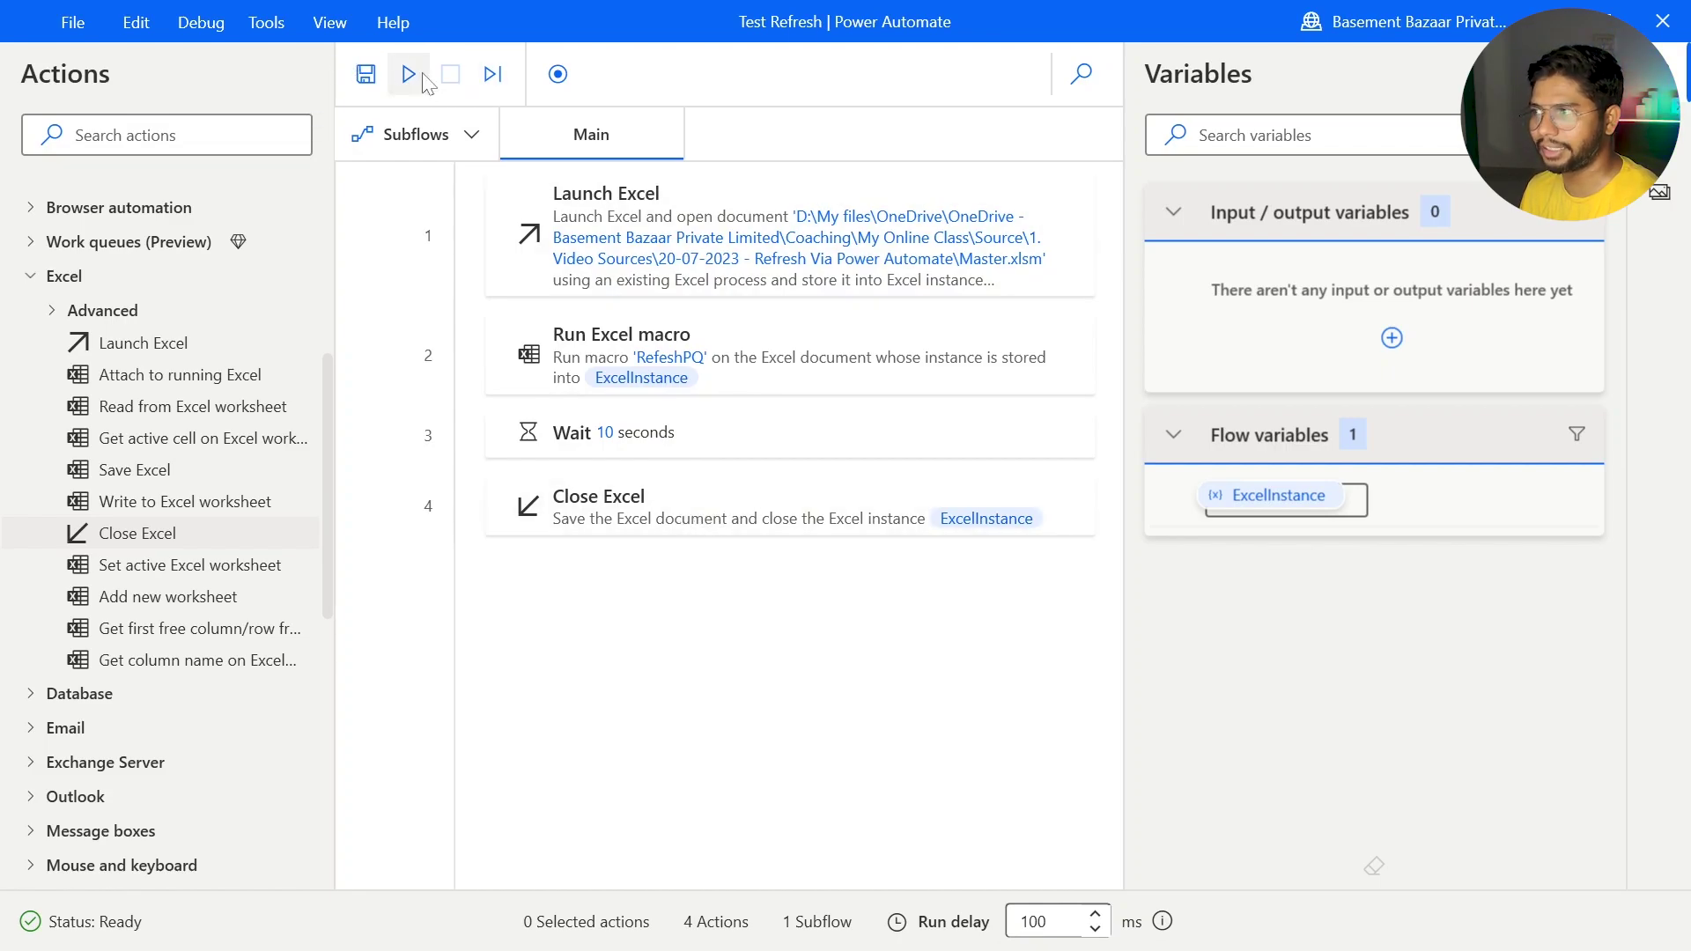
# Step: Rearrange the designer window over the project folder and run the Test Refresh flow
pyautogui.moveTo(1149, 13); pyautogui.dragTo(1222, 72)
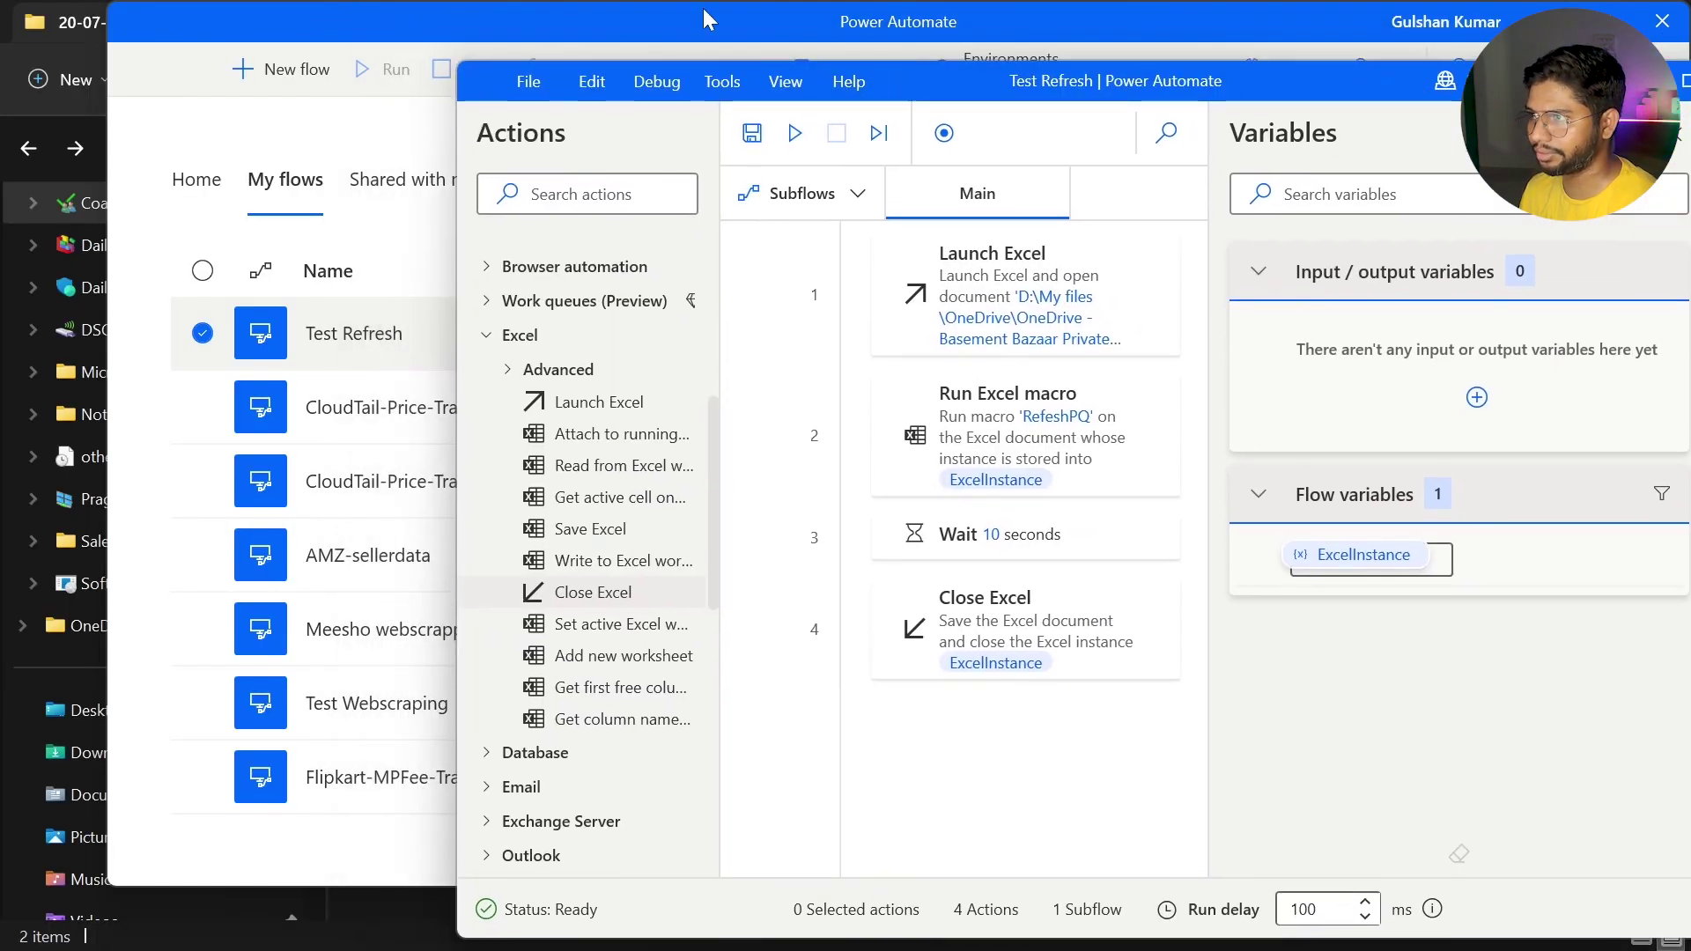
pyautogui.click(1581, 21)
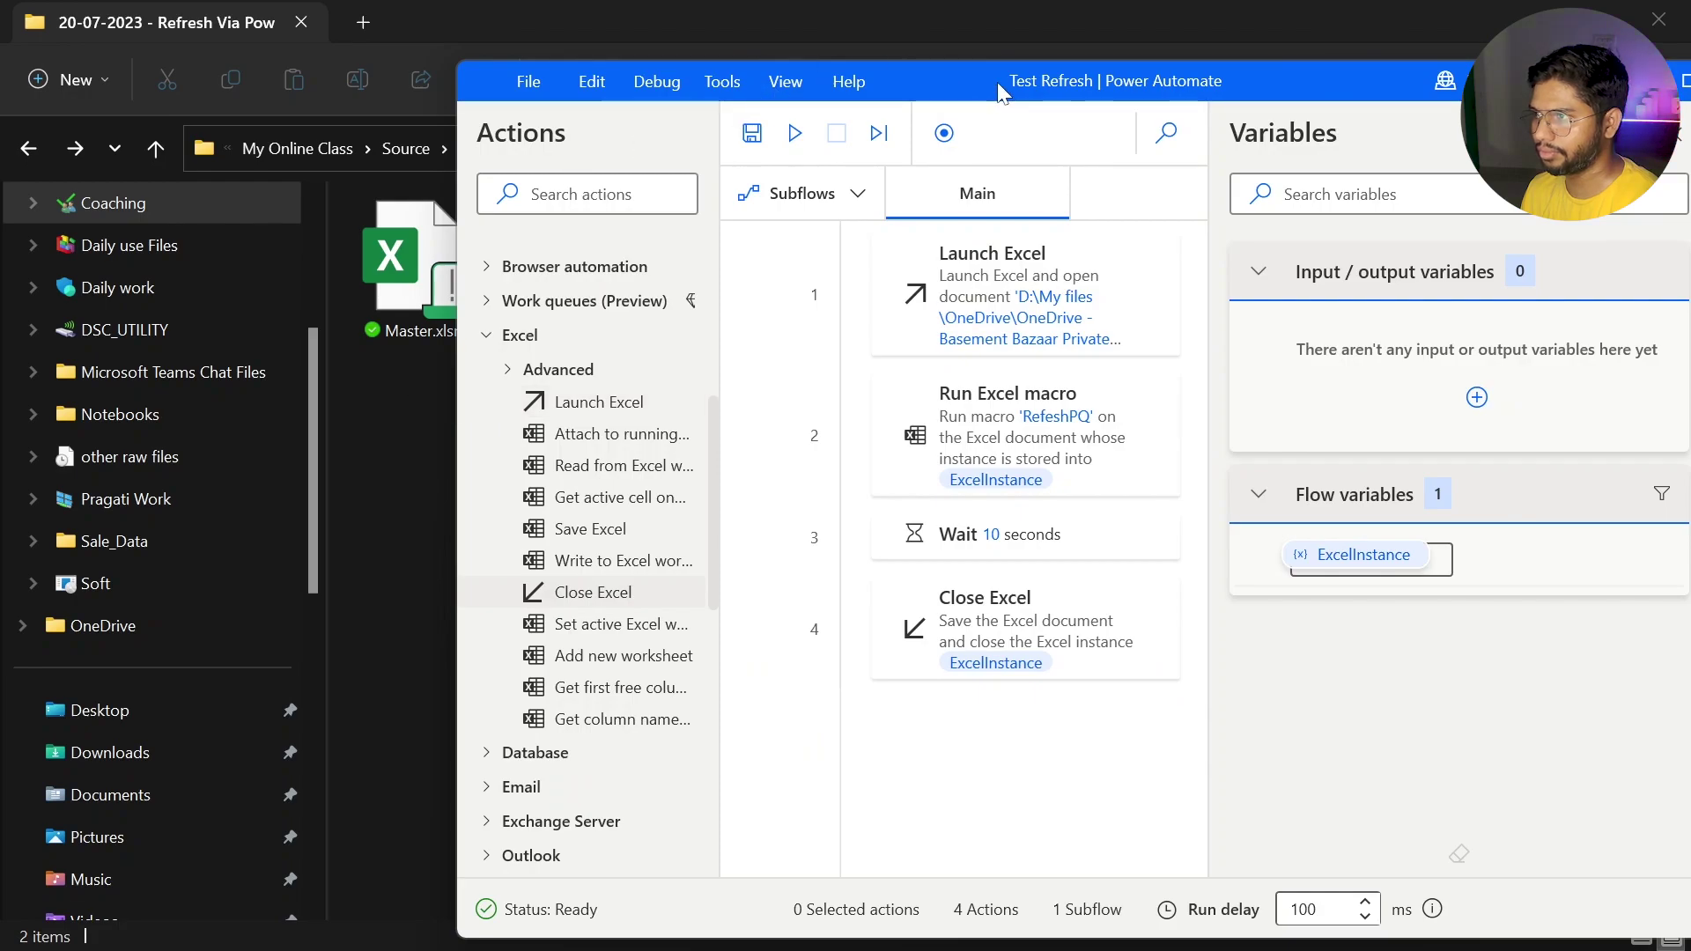
pyautogui.moveTo(1000, 91); pyautogui.dragTo(1167, 83)
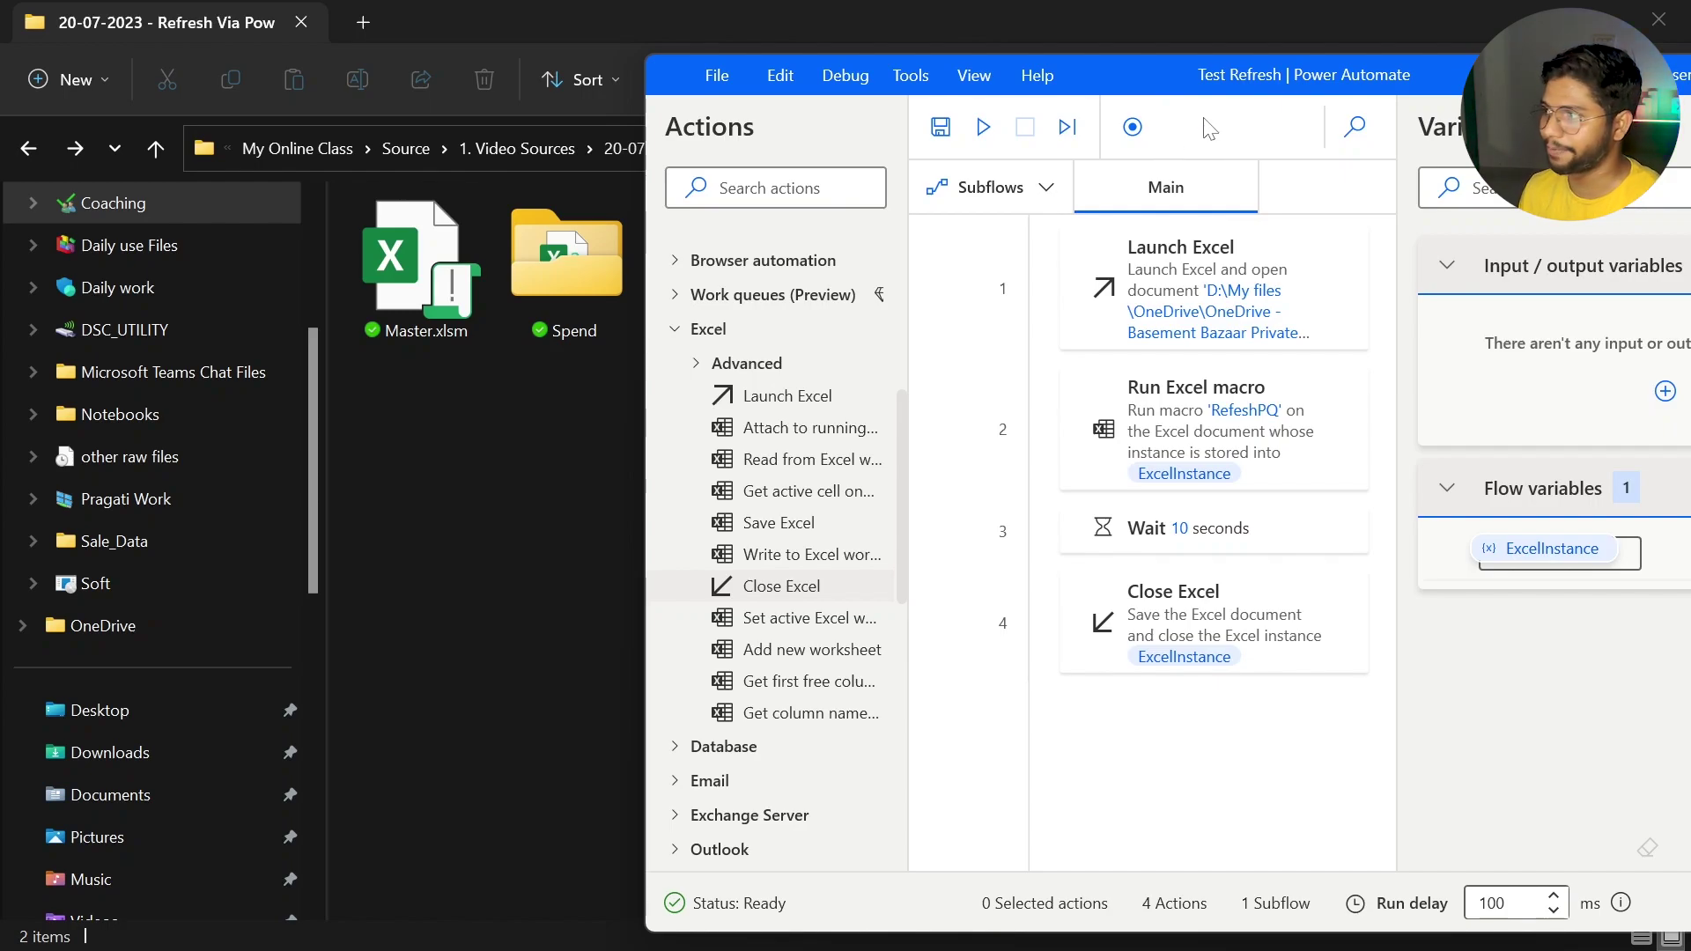
pyautogui.moveTo(1145, 75); pyautogui.dragTo(569, 46)
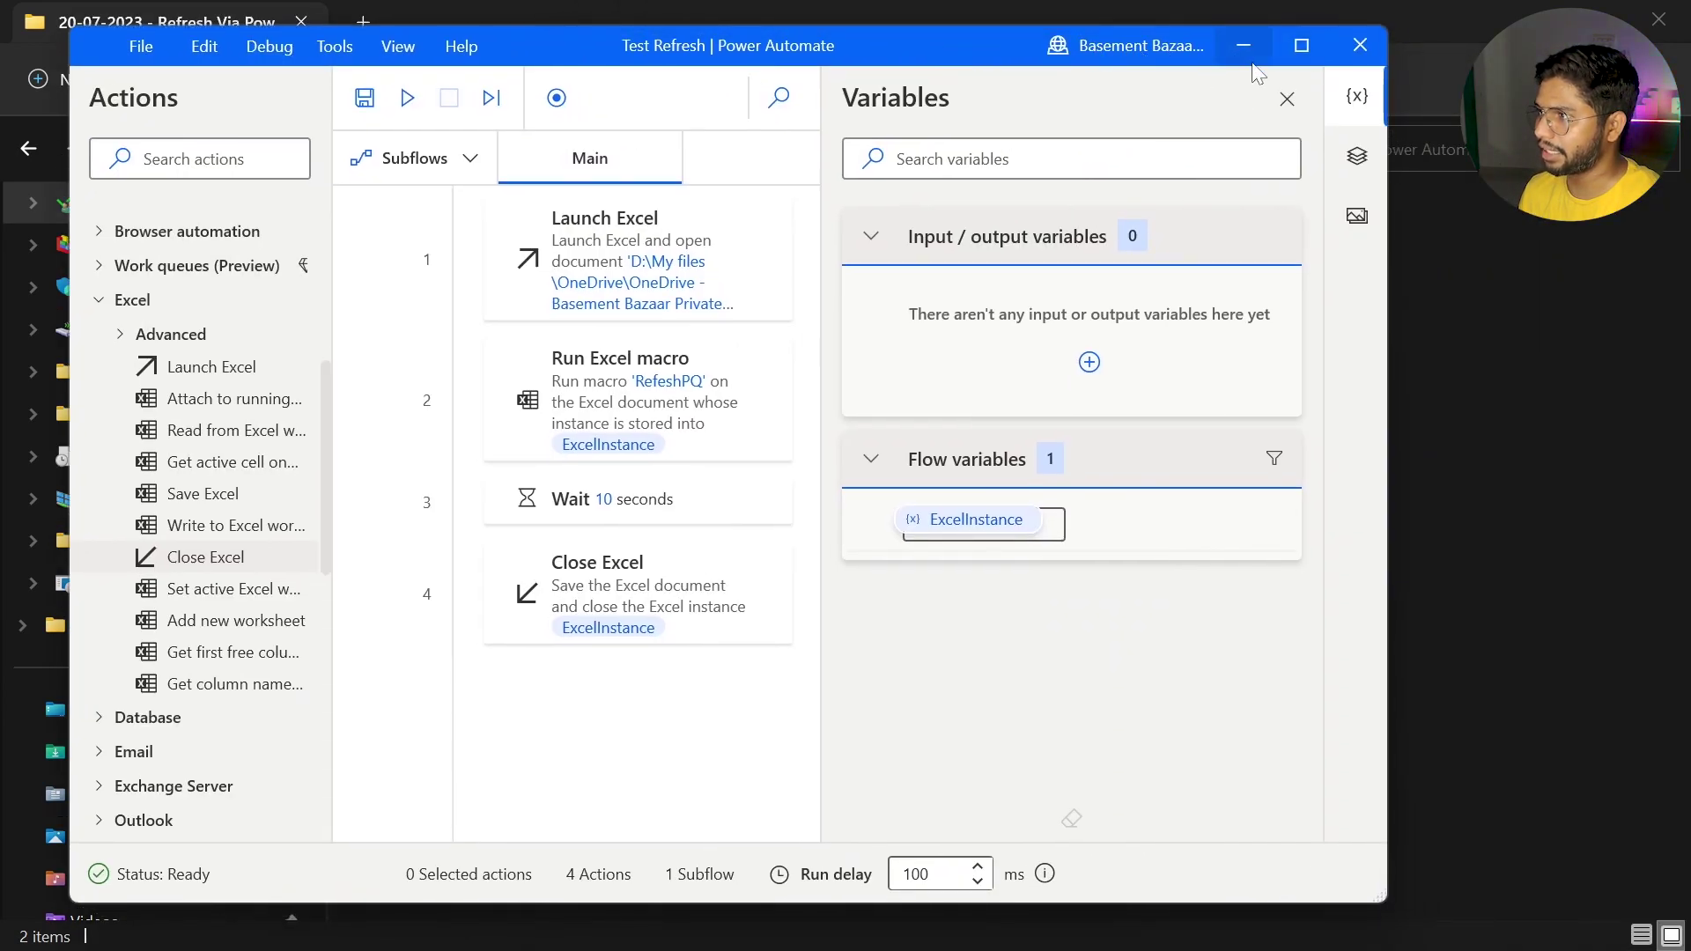
pyautogui.click(407, 97)
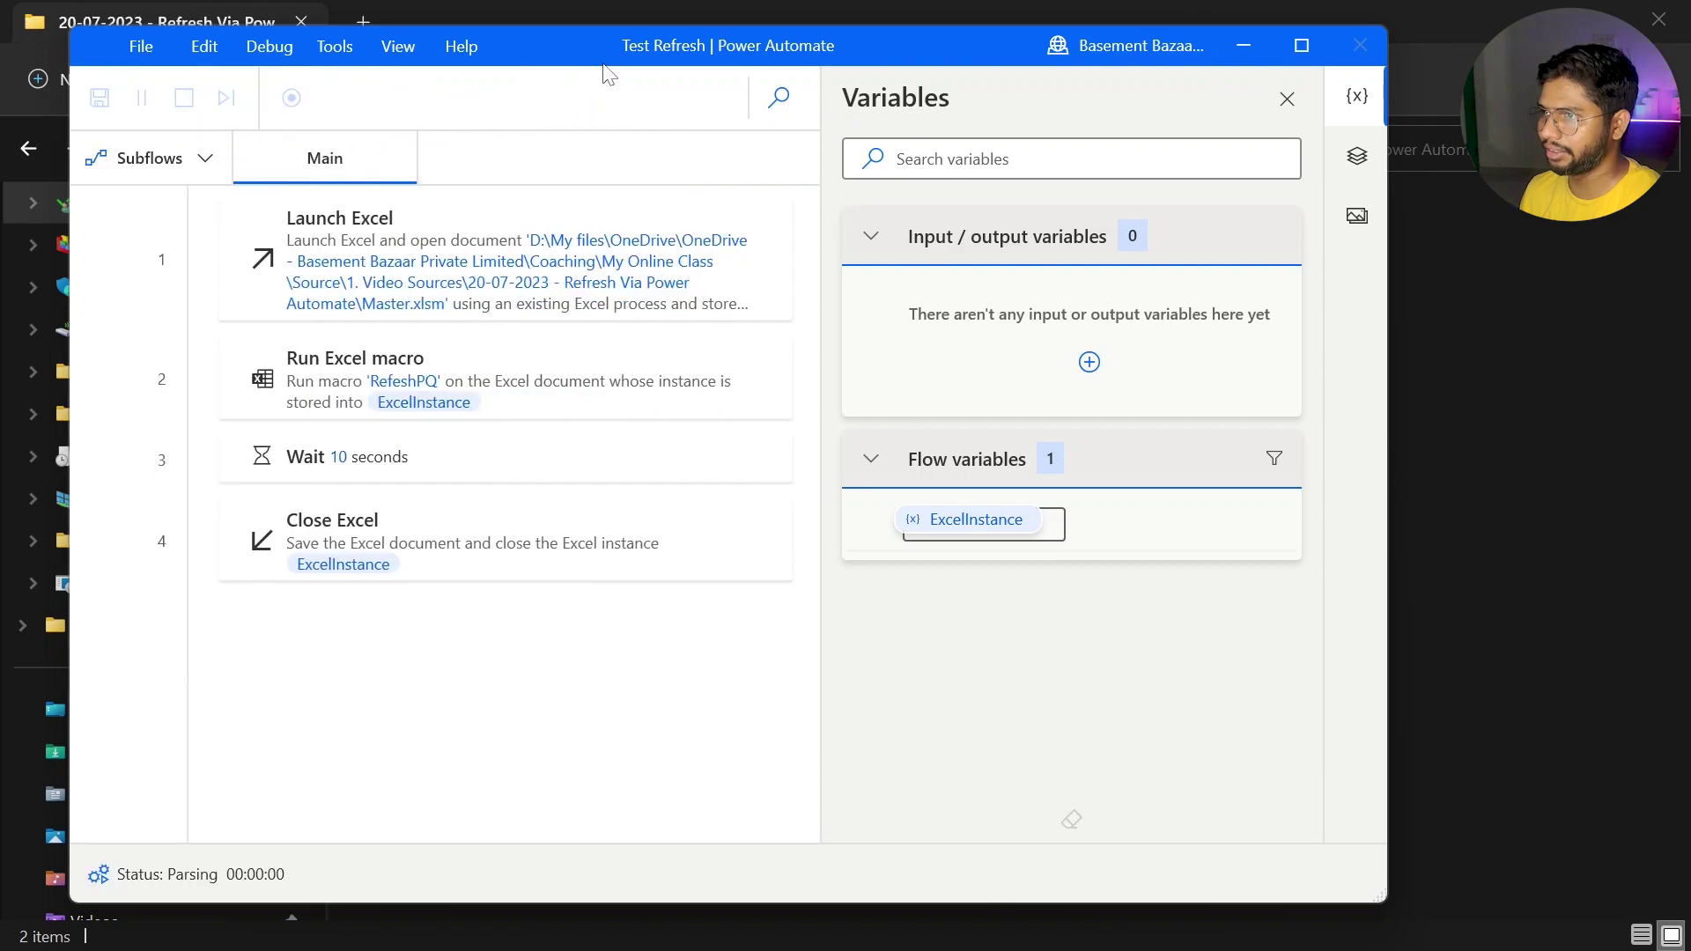
pyautogui.moveTo(588, 62); pyautogui.dragTo(489, 53)
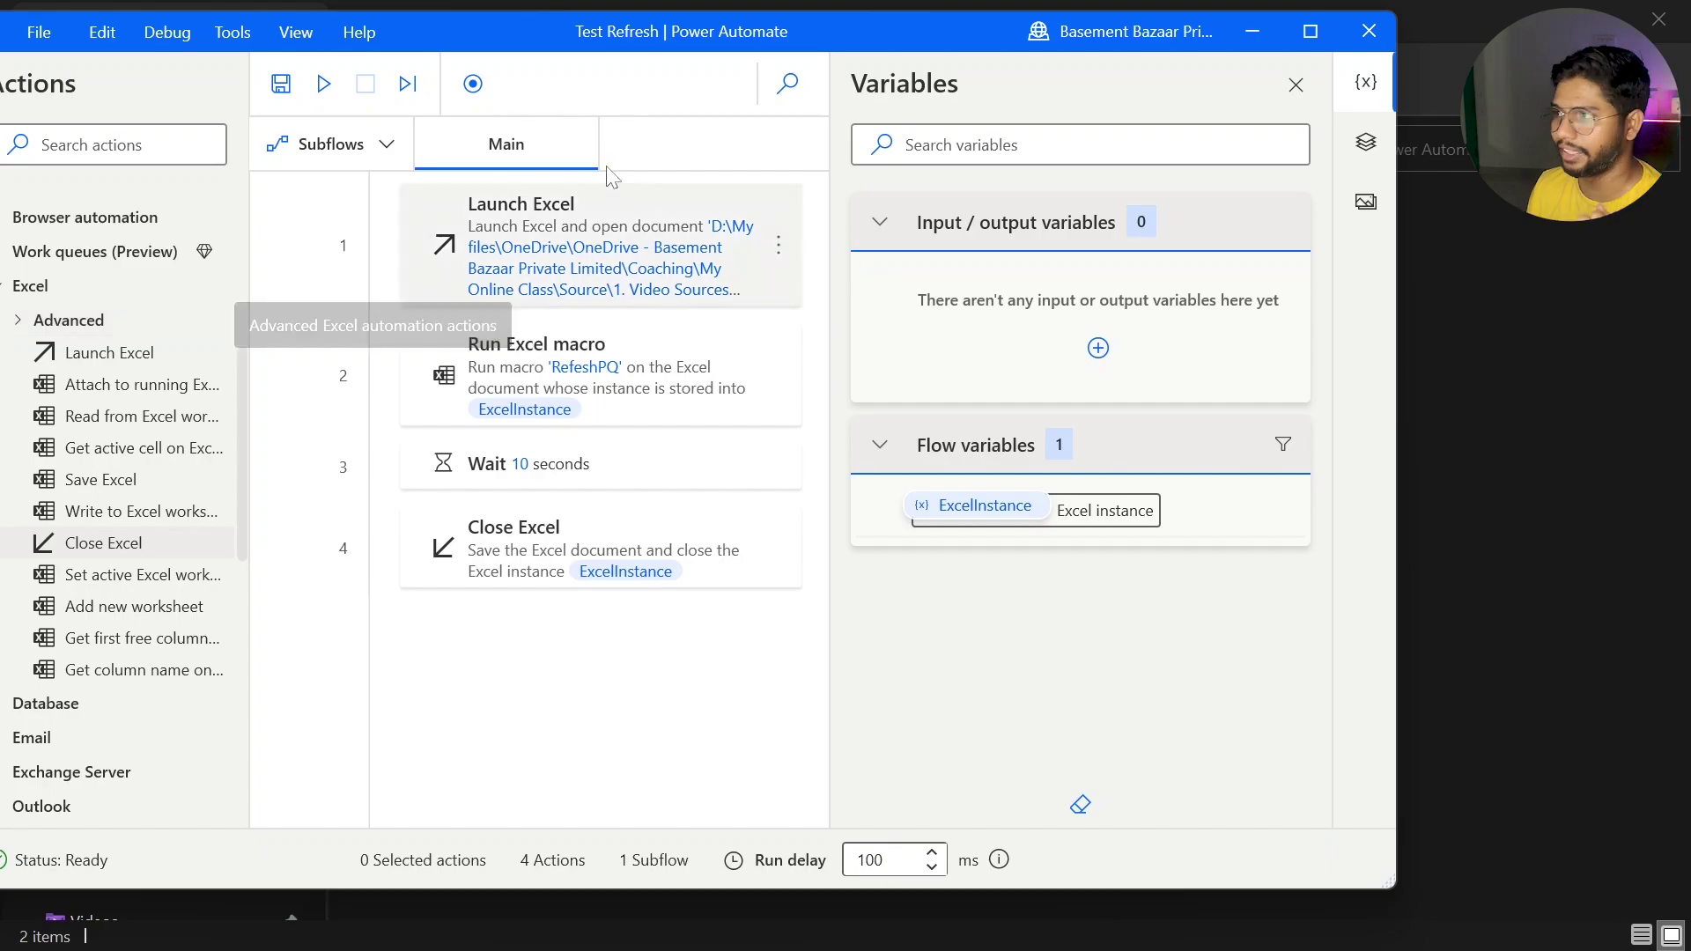
# Step: Open Master.xlsm, check which files the Source.Name filter lists, then close Excel
pyautogui.click(1249, 34)
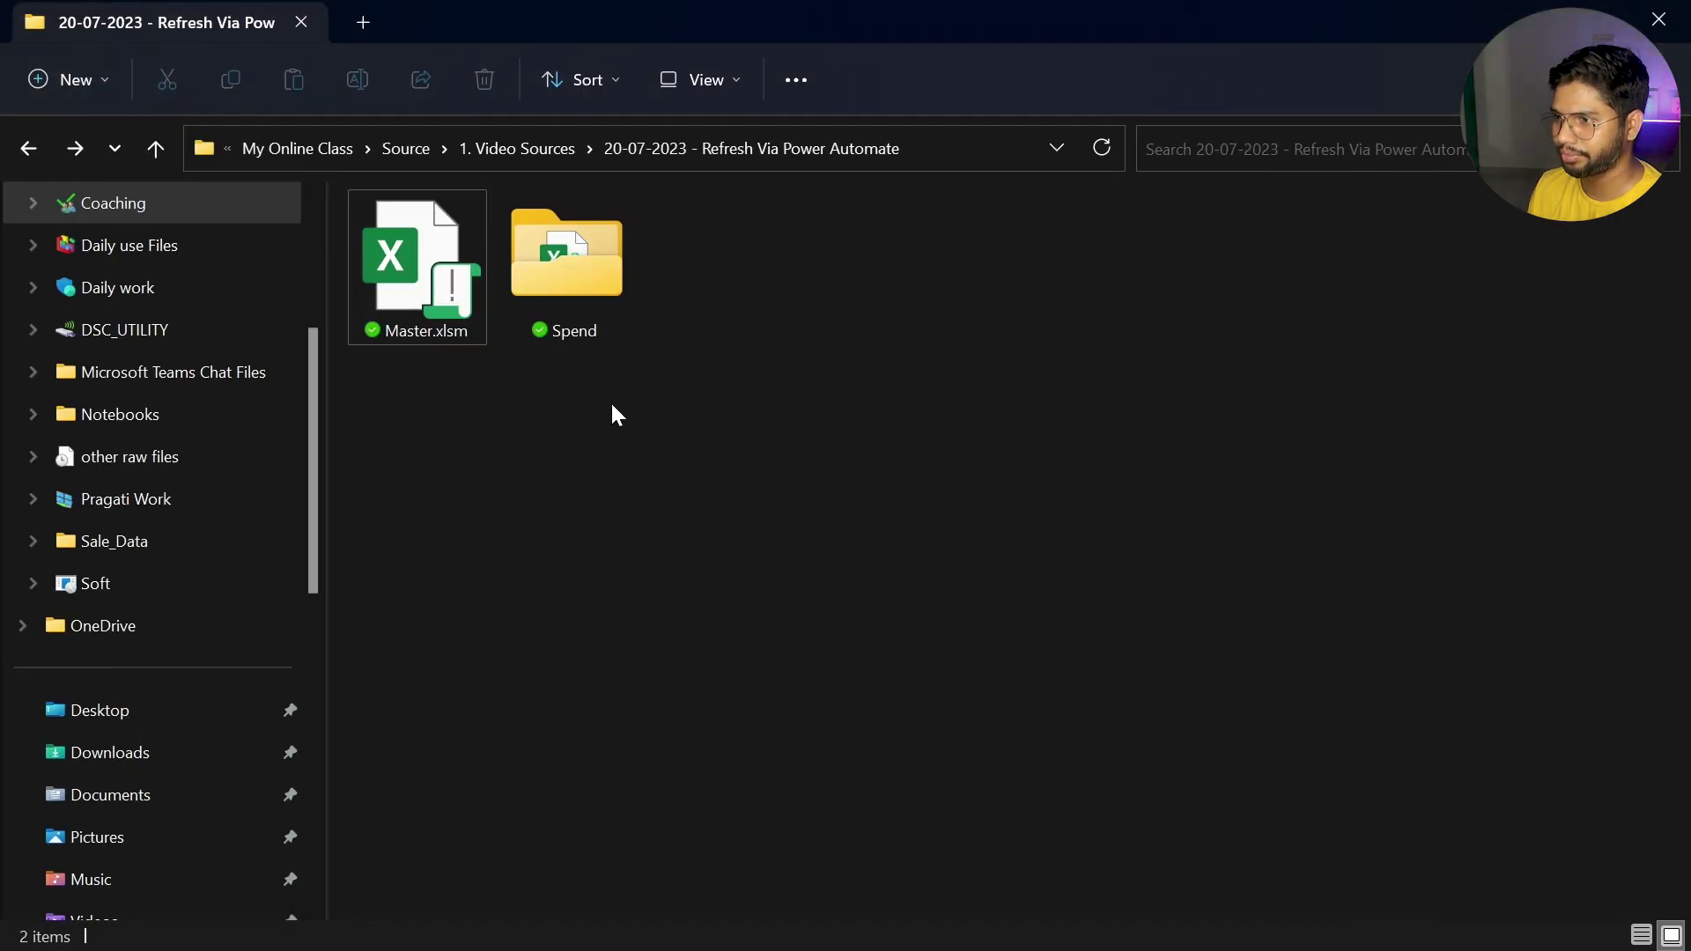
pyautogui.click(437, 279)
pyautogui.doubleClick(437, 279)
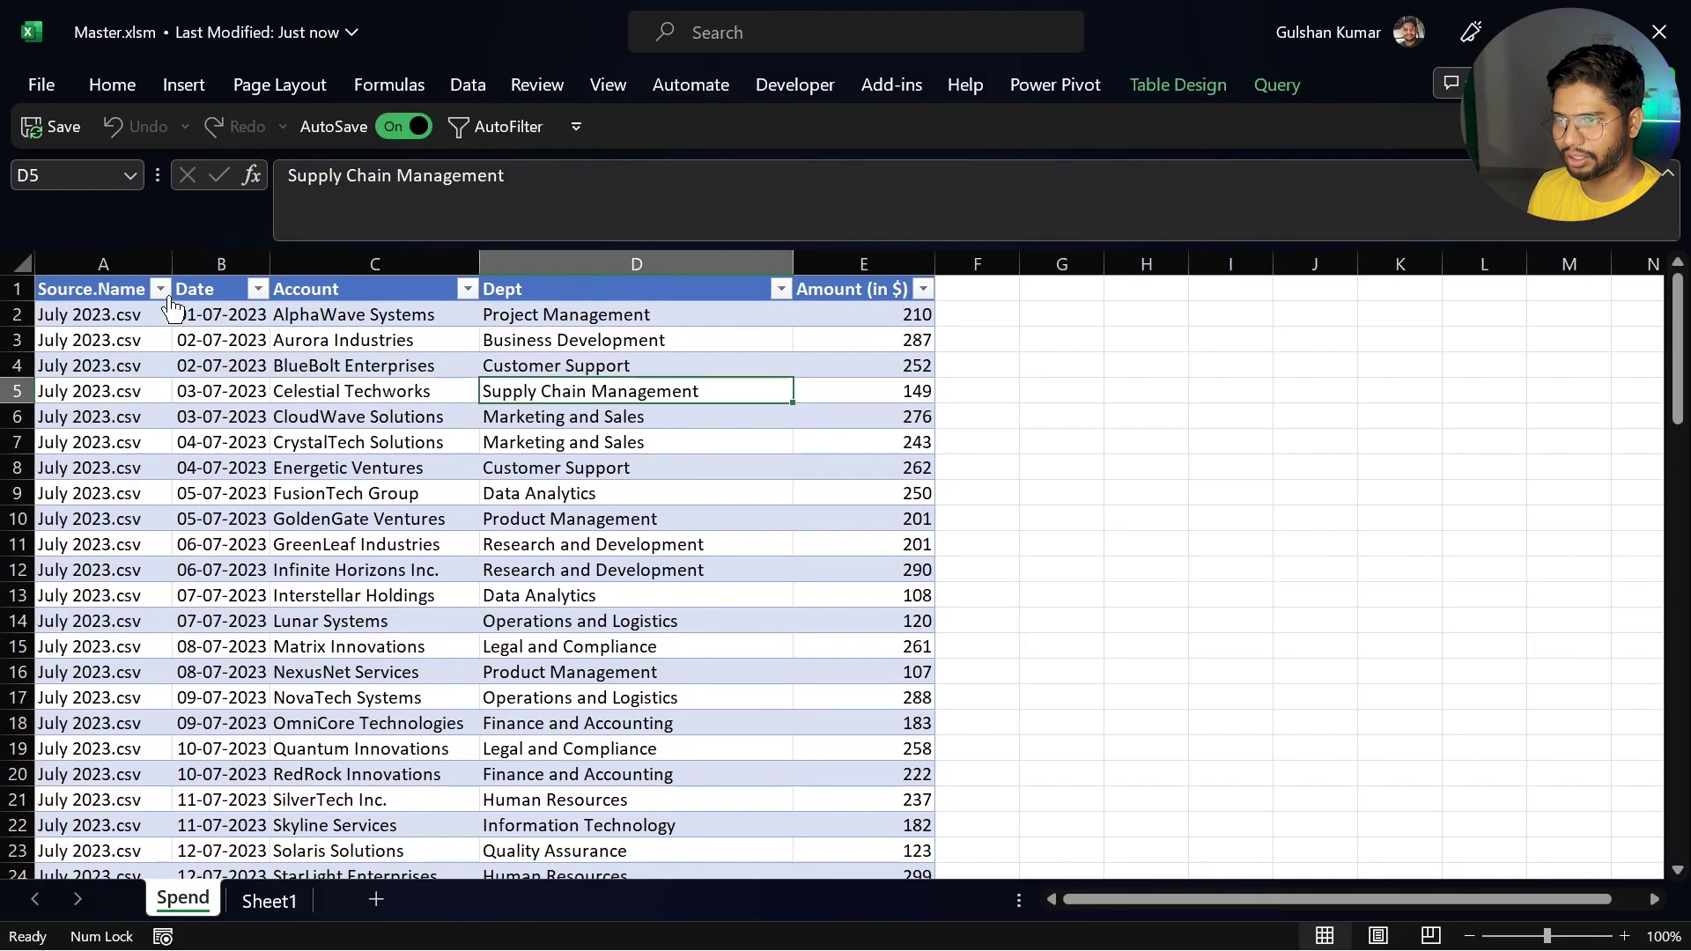
pyautogui.click(160, 288)
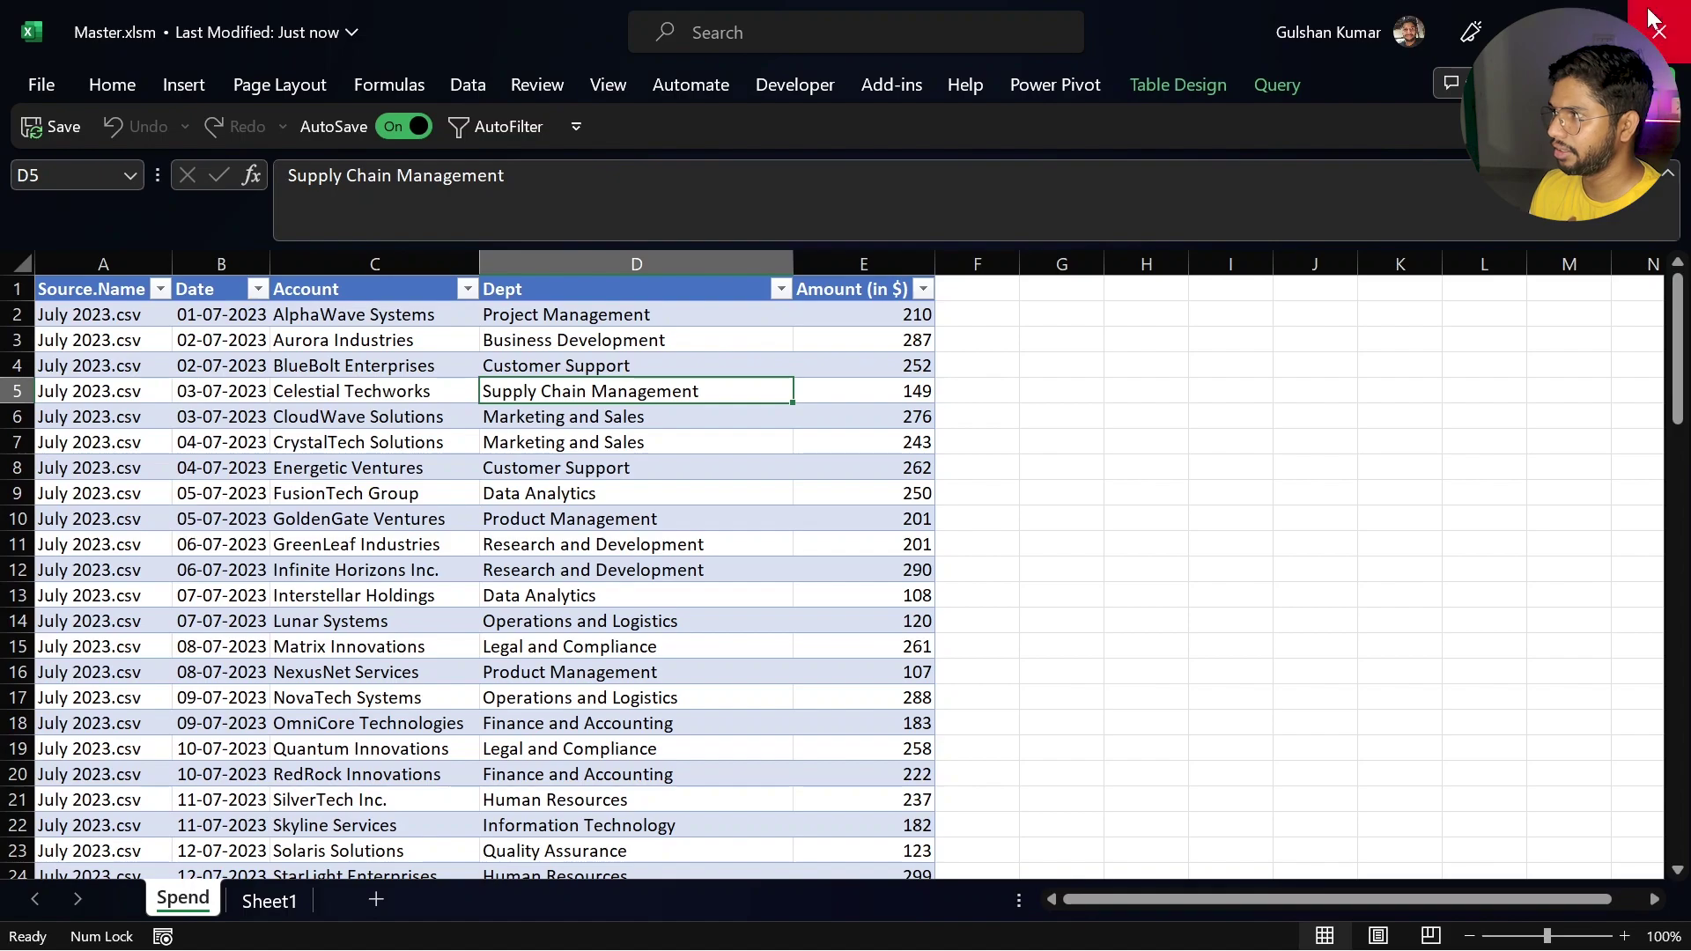
pyautogui.hotkey('alt', 'F4')
# Step: Copy all CSV files in the Spend folder and paste duplicates into the same folder
pyautogui.doubleClick(595, 250)
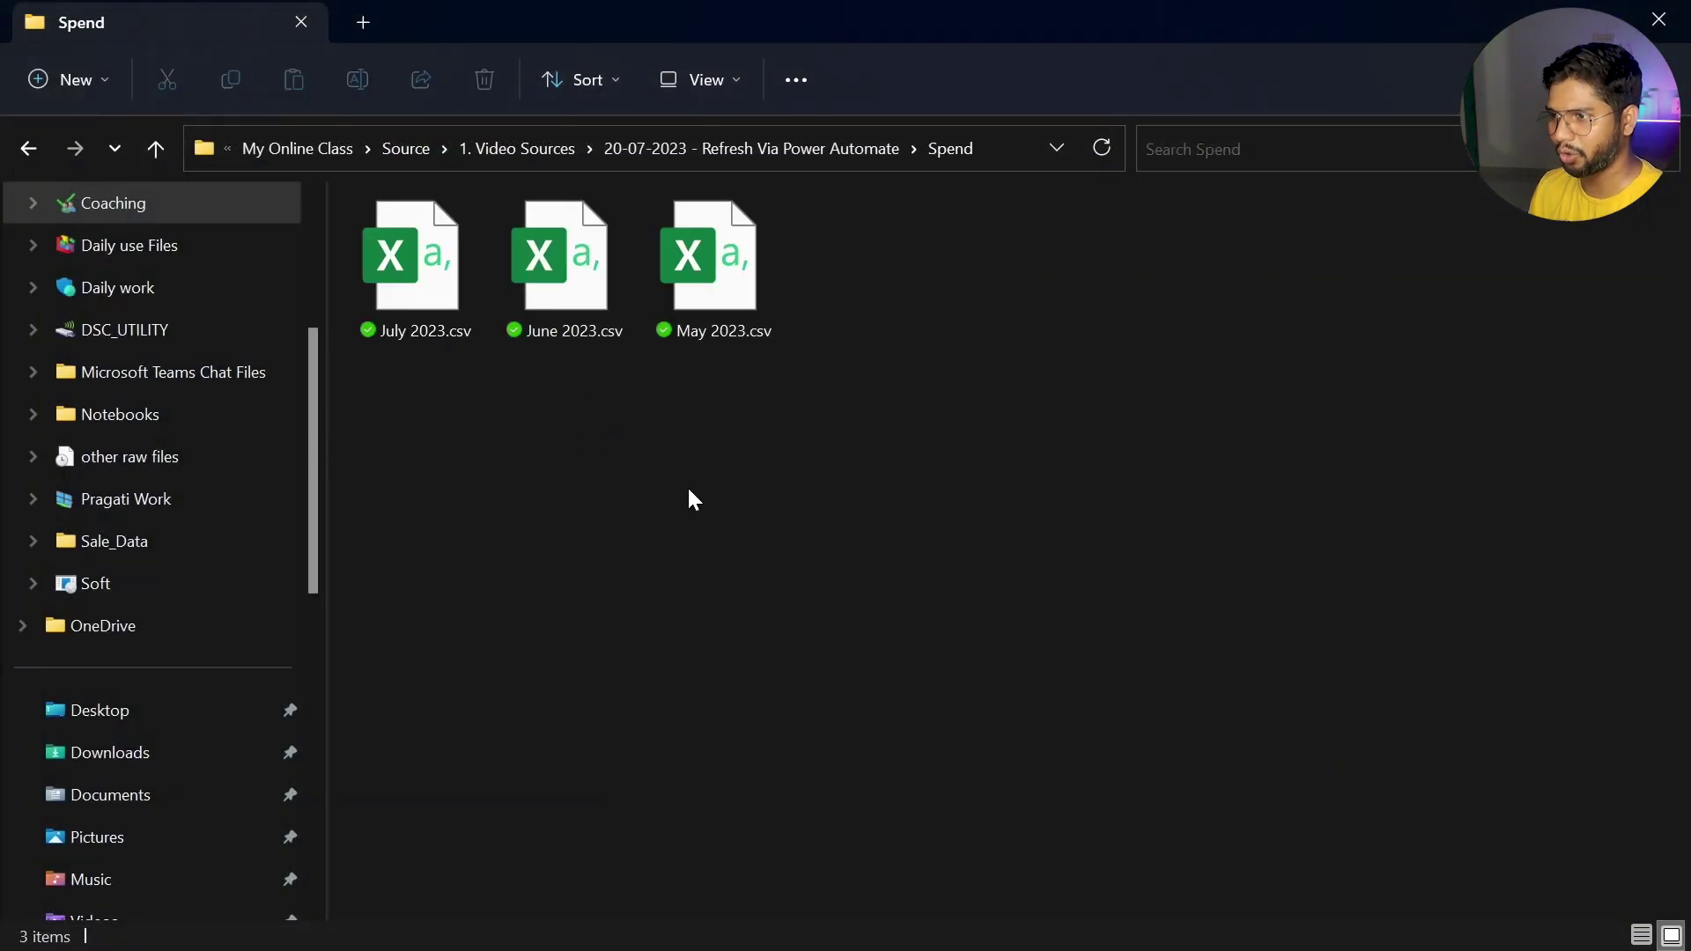
pyautogui.hotkey('ctrl', 'a')
pyautogui.hotkey('ctrl', 'c')
pyautogui.hotkey('ctrl', 'v')
pyautogui.hotkey('ctrl', 'v')
pyautogui.hotkey('ctrl', 'v')
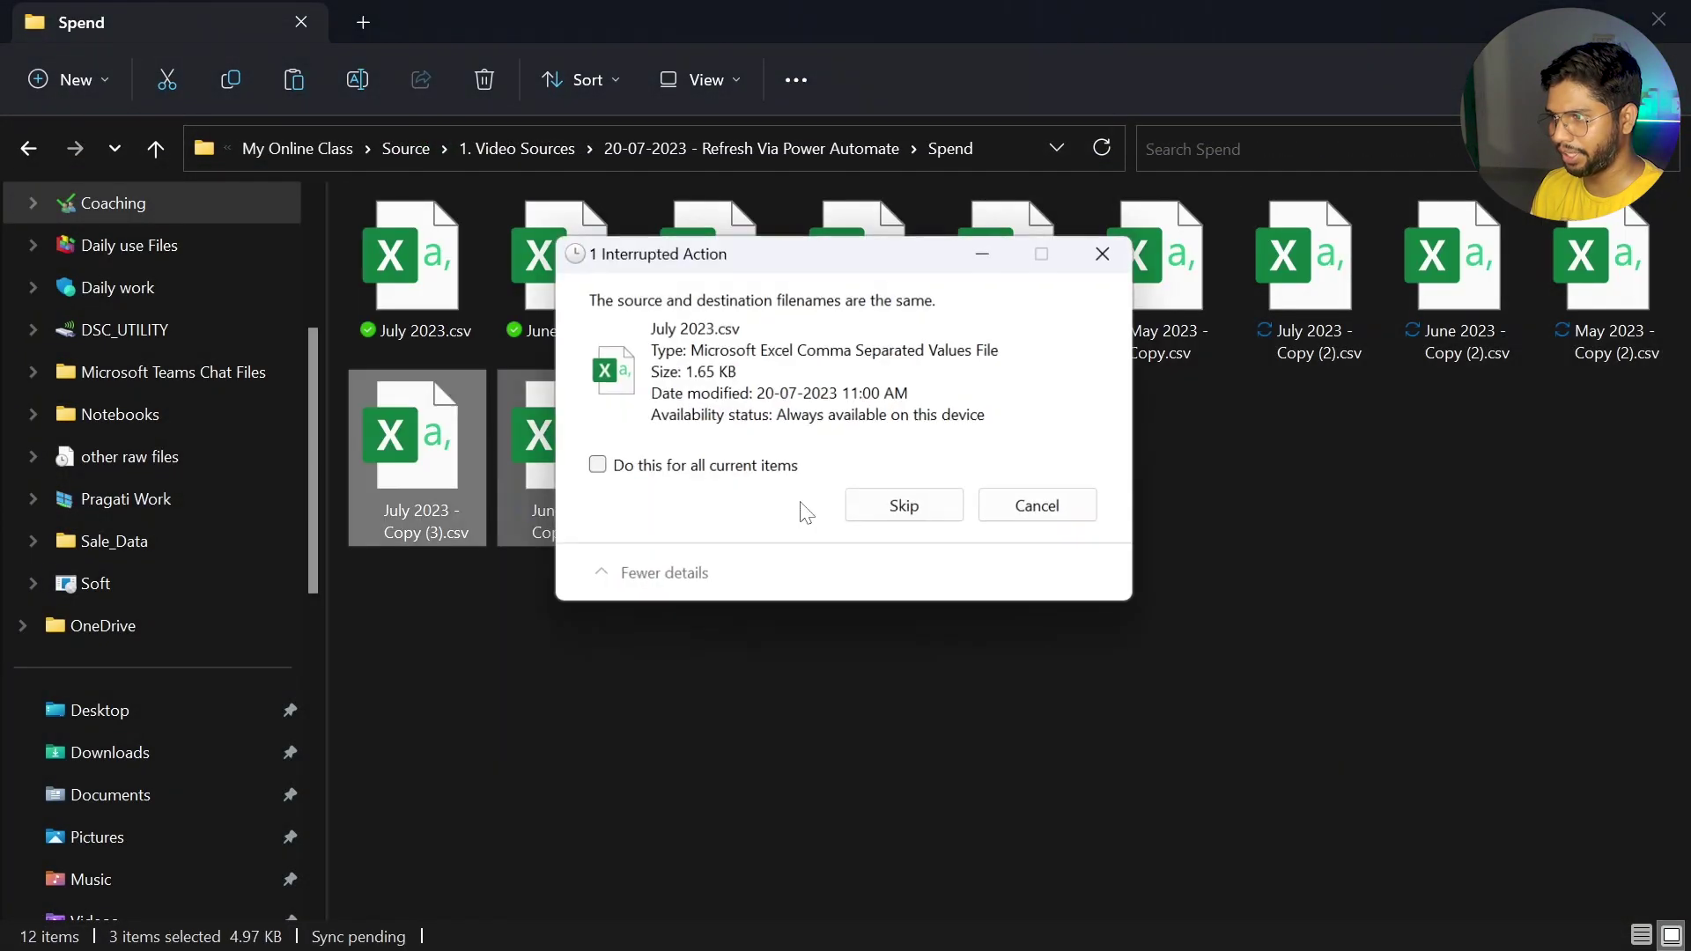
pyautogui.click(1111, 253)
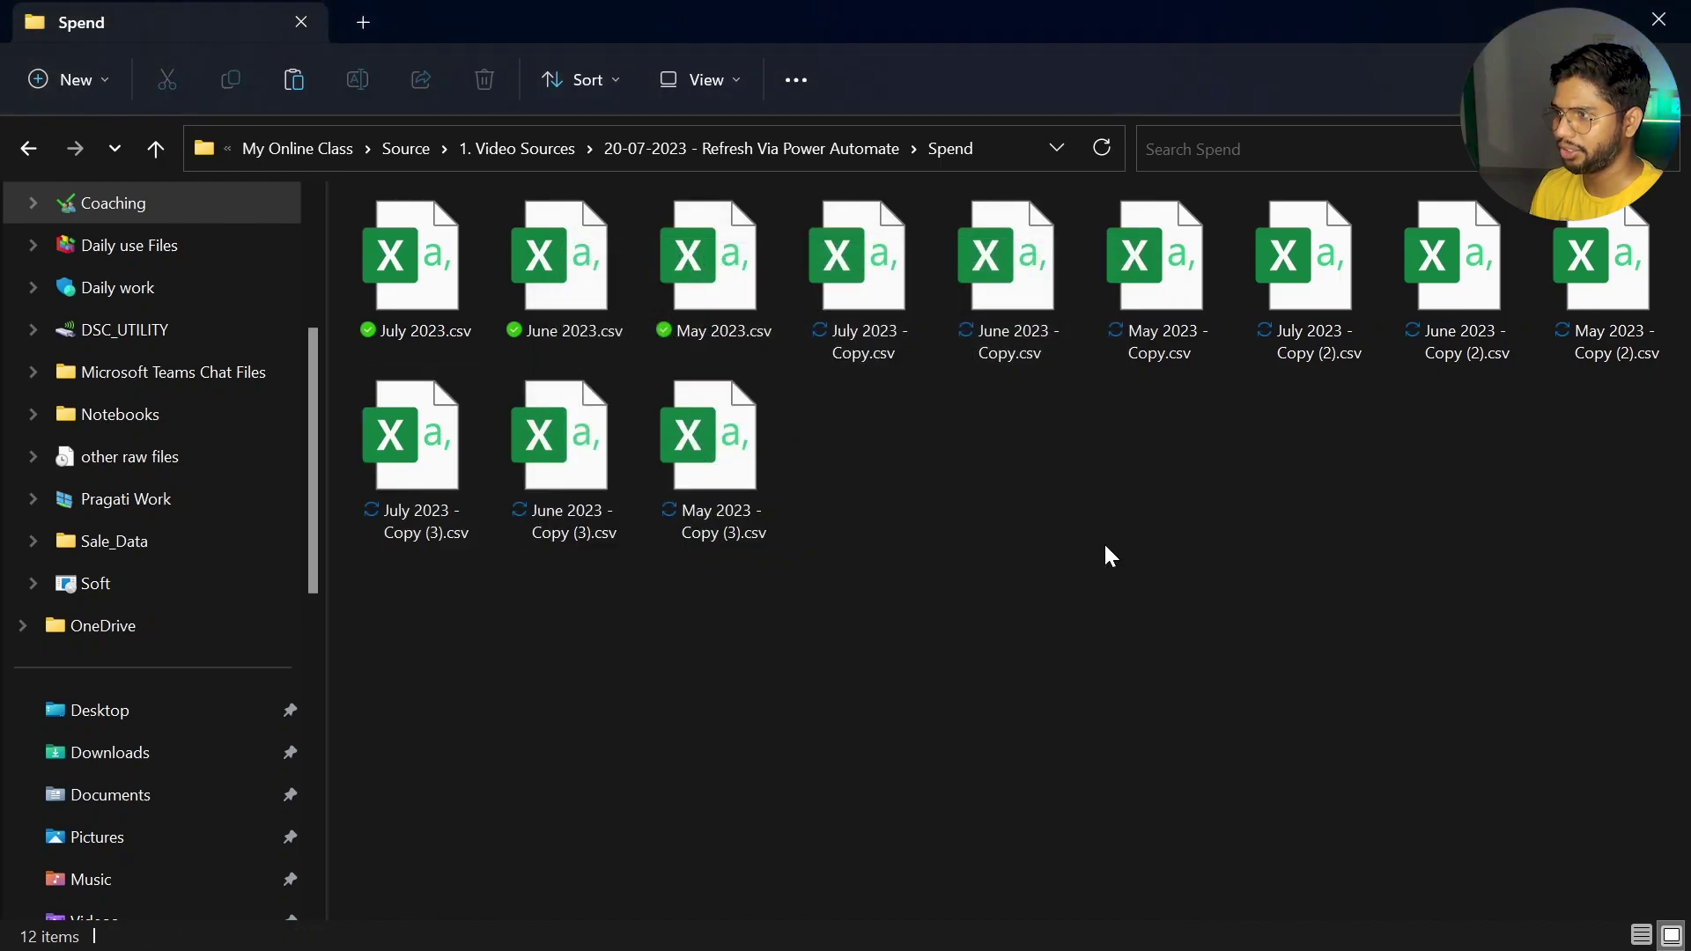
pyautogui.hotkey('alt', 'Tab')
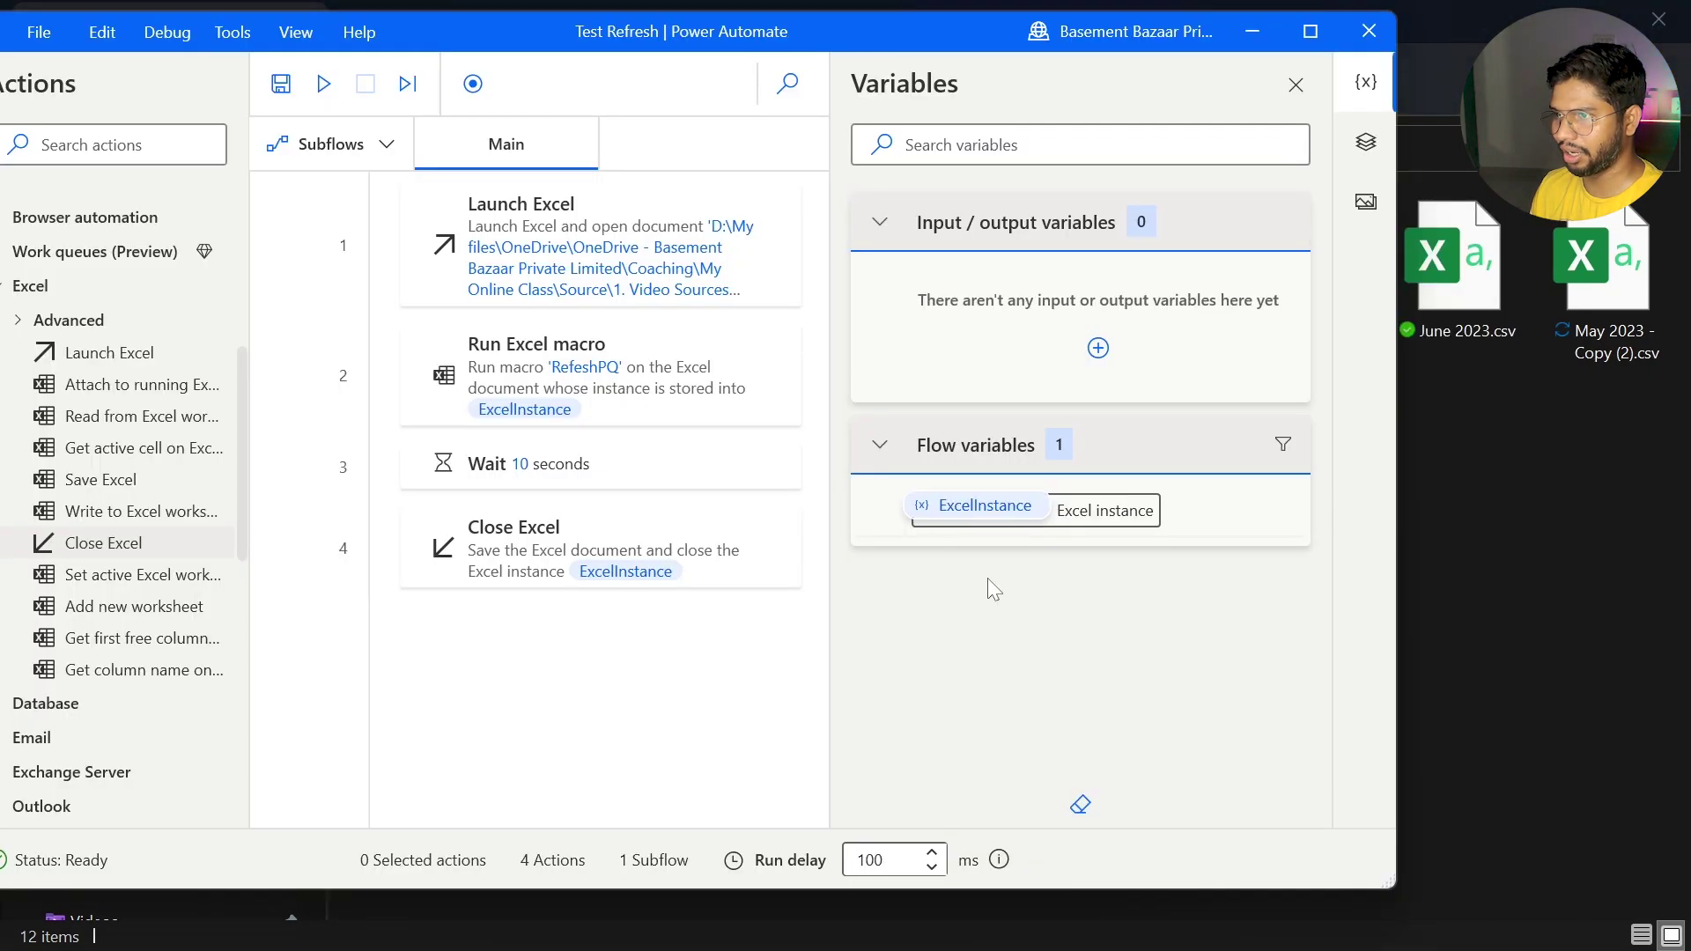
# Step: Rerun the Test Refresh flow with the duplicated CSVs, then minimize the designer
pyautogui.click(324, 86)
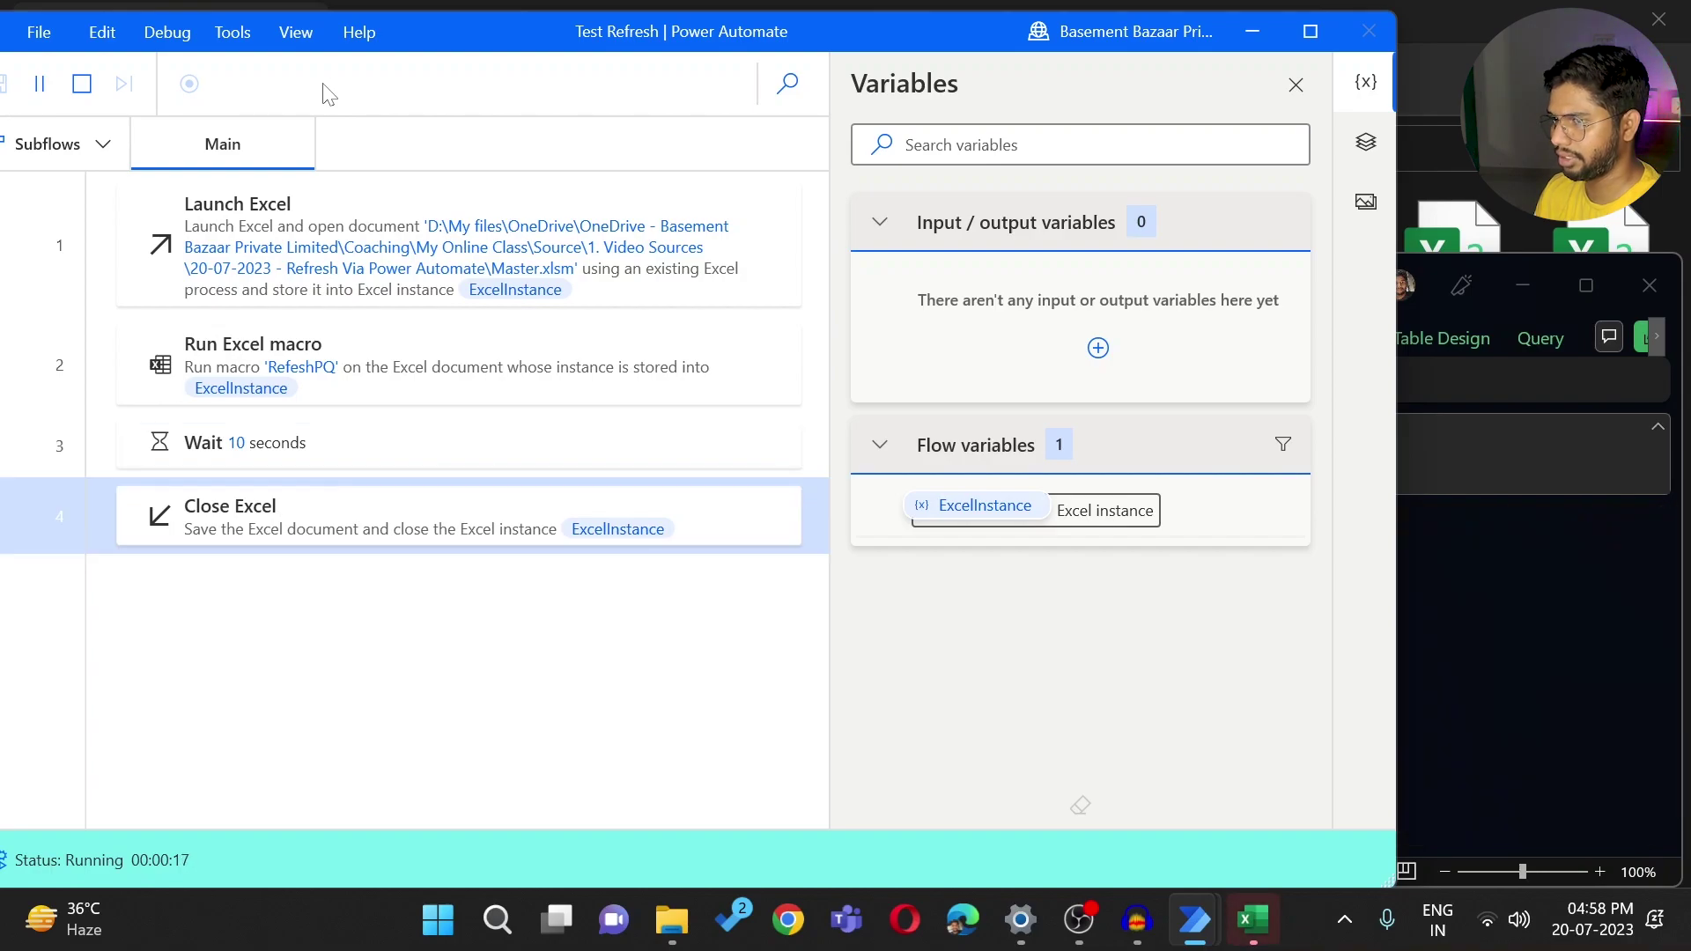
pyautogui.click(1255, 31)
# Step: Reopen Master.xlsm and scroll the Source.Name filter list to confirm the copied CSVs appear
pyautogui.click(799, 141)
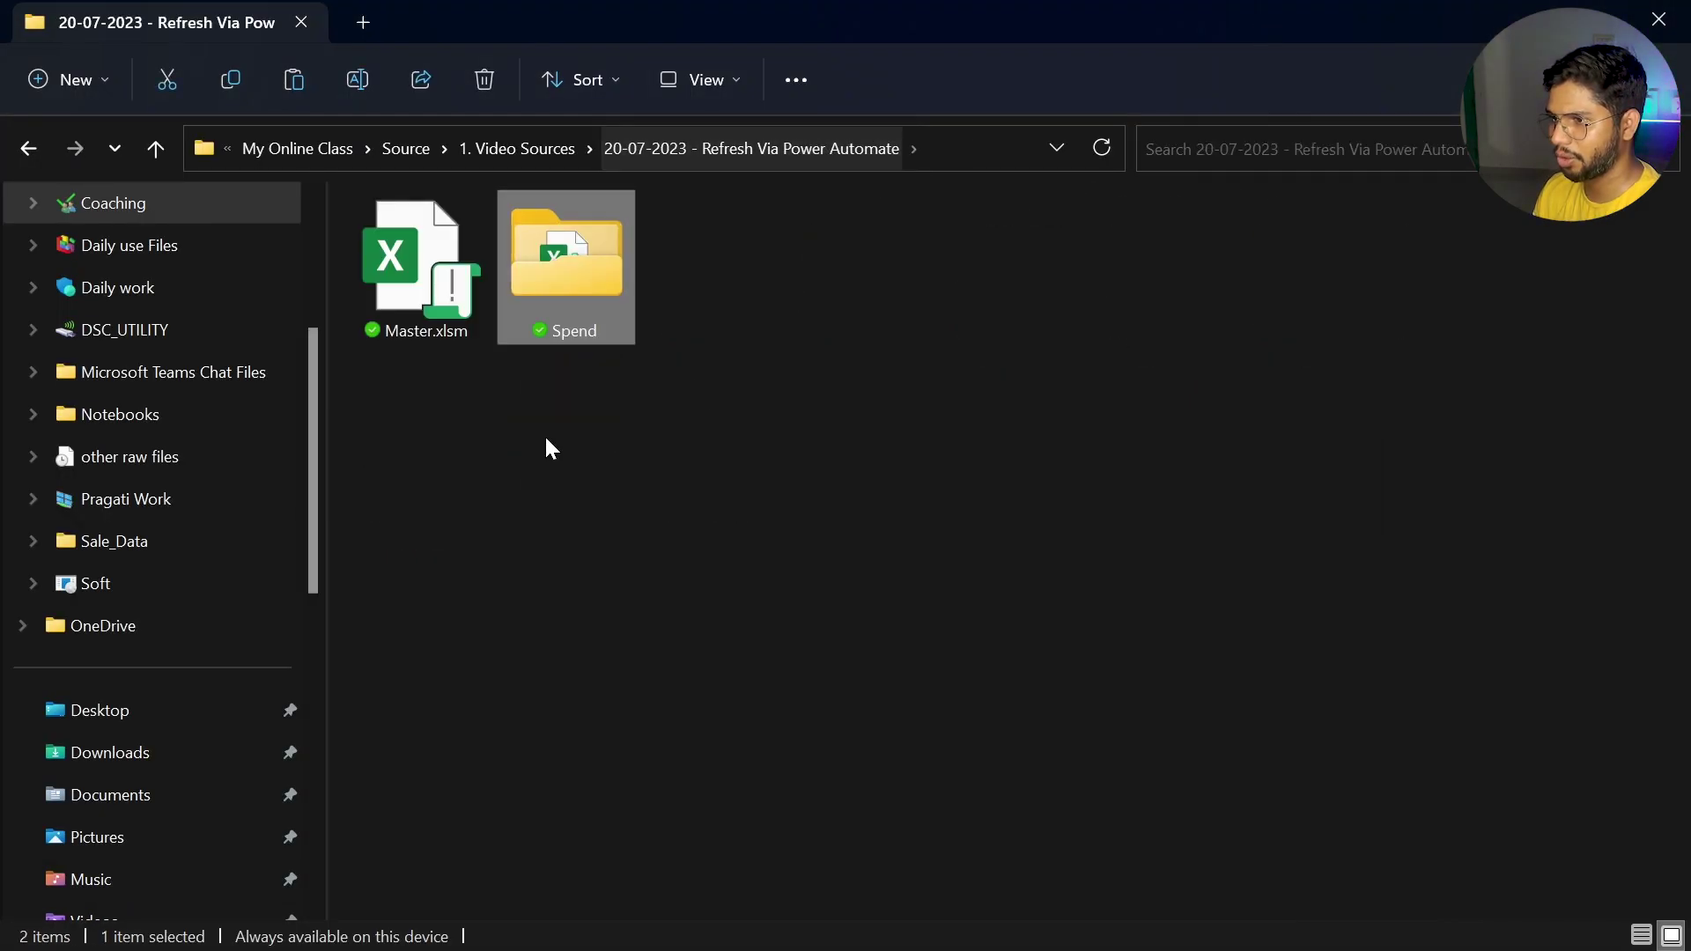
pyautogui.doubleClick(414, 264)
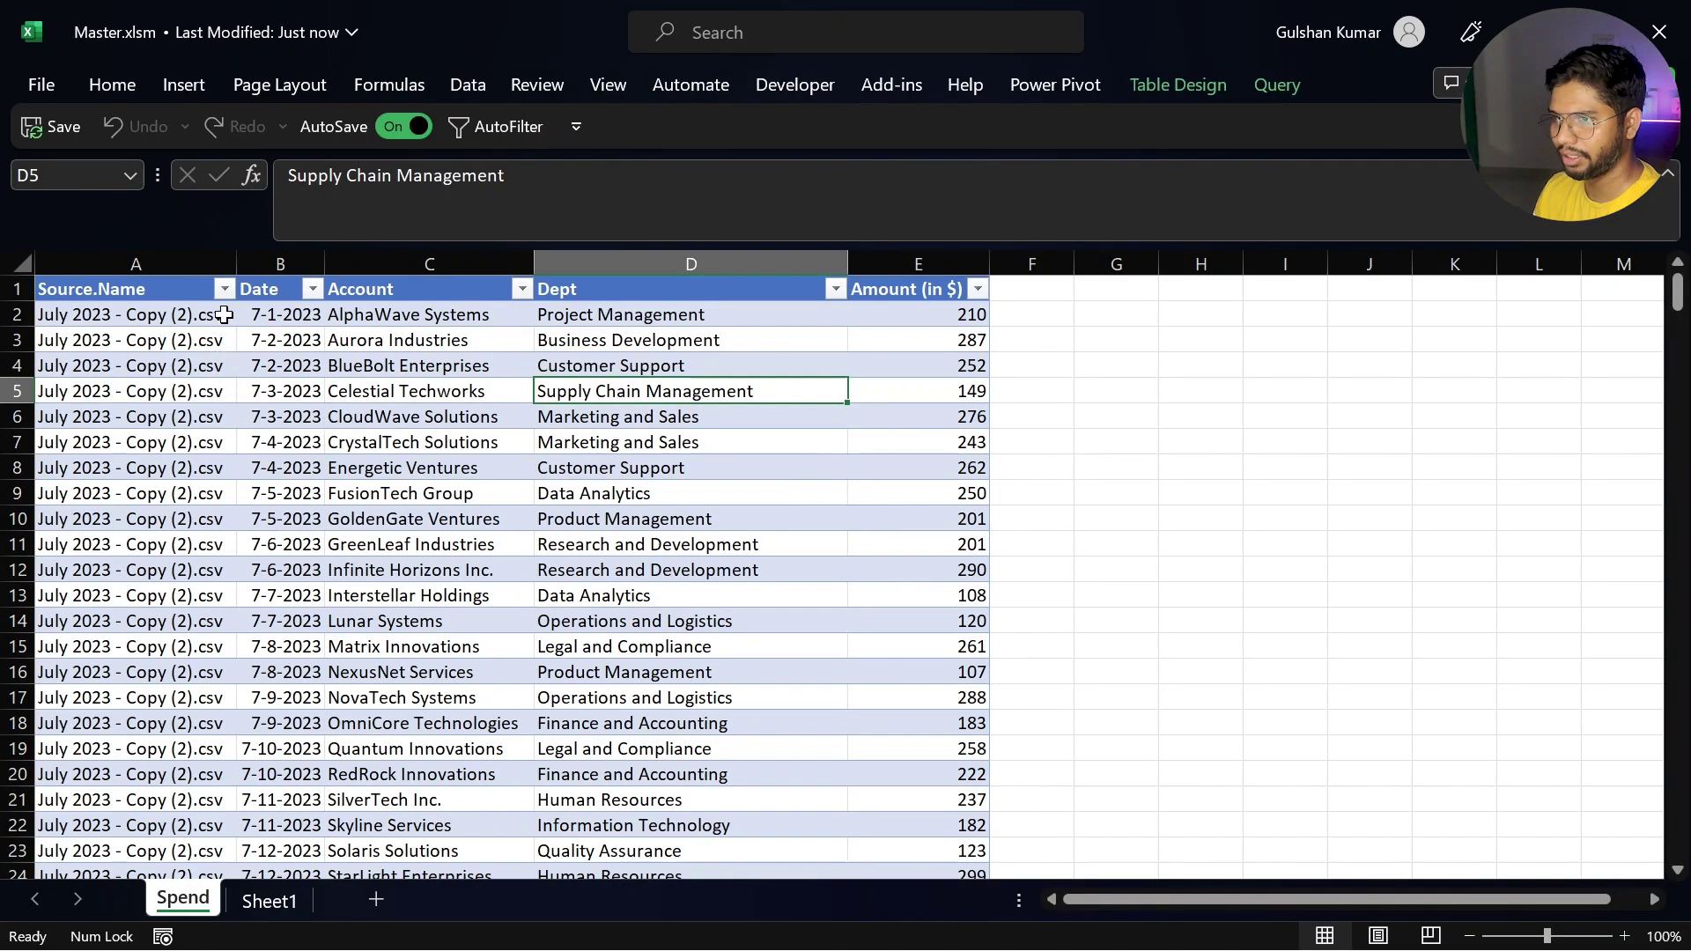
pyautogui.click(225, 289)
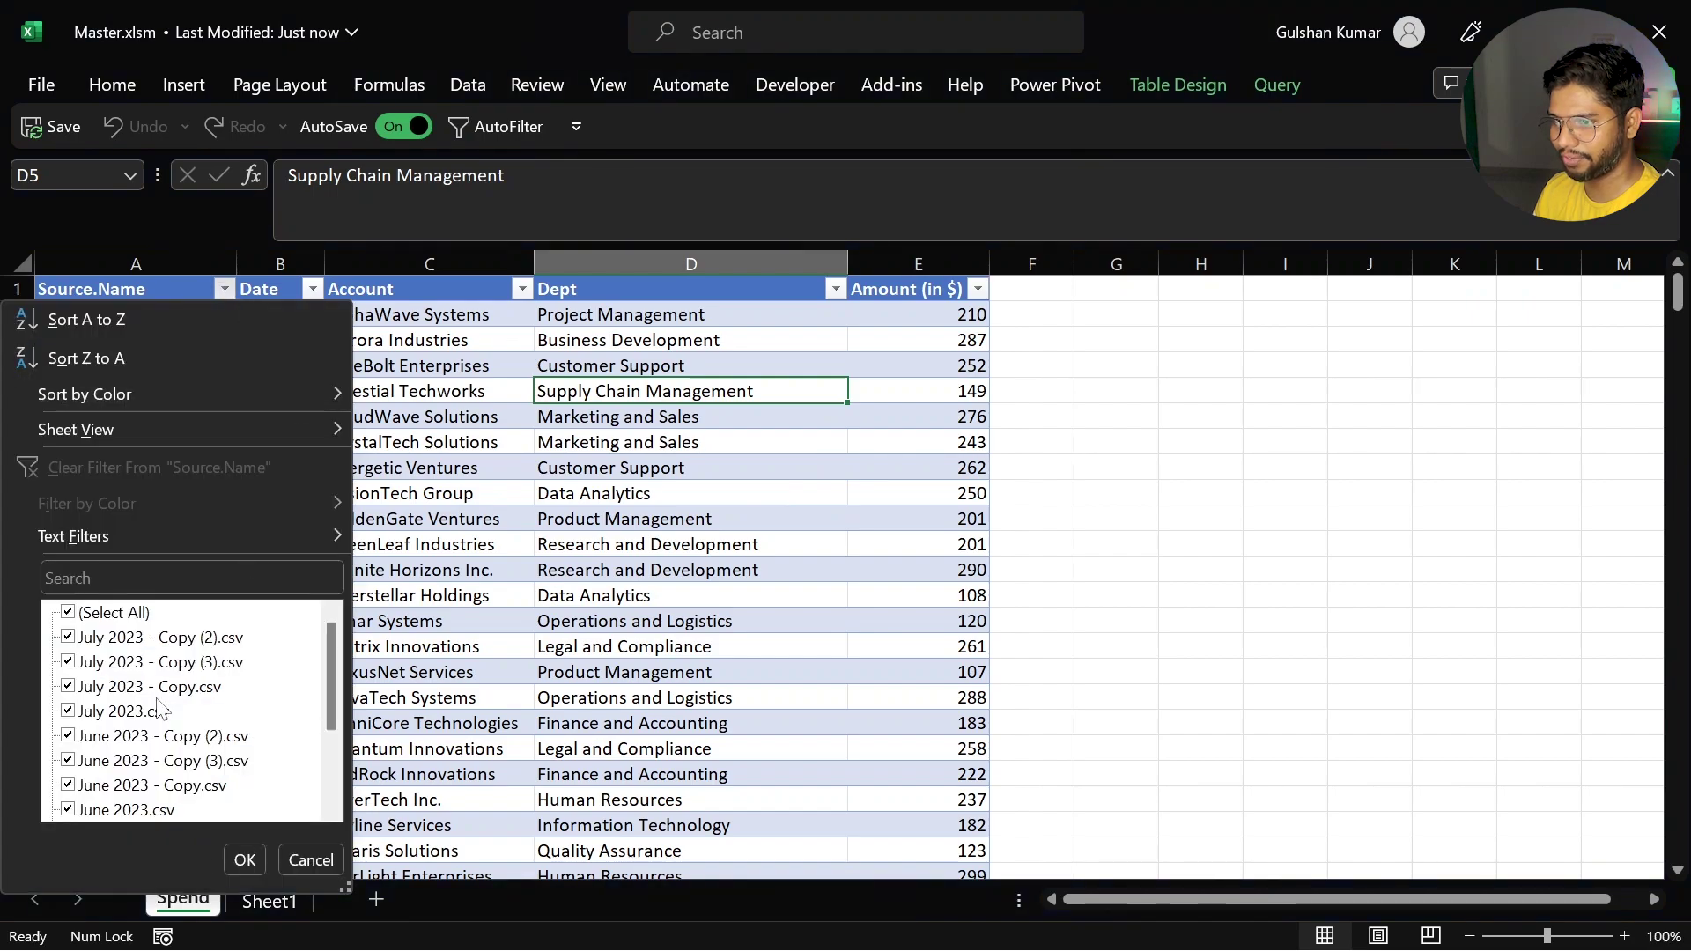
pyautogui.scroll(-2, 211, 674)
pyautogui.scroll(5, 211, 673)
pyautogui.click(528, 436)
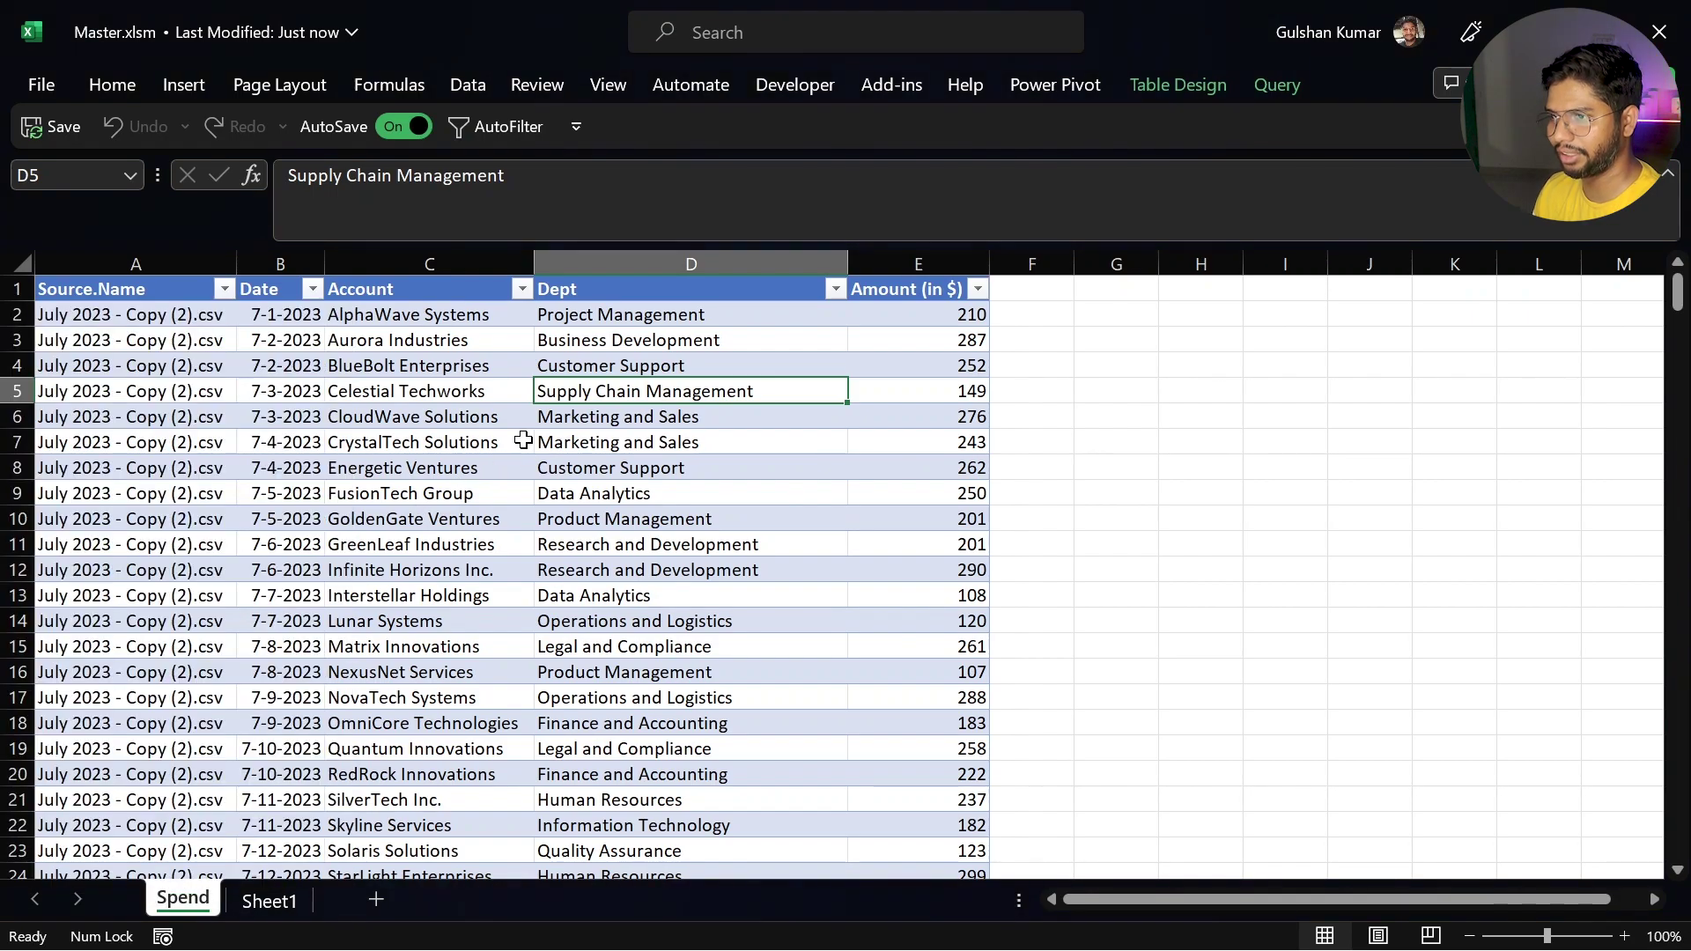